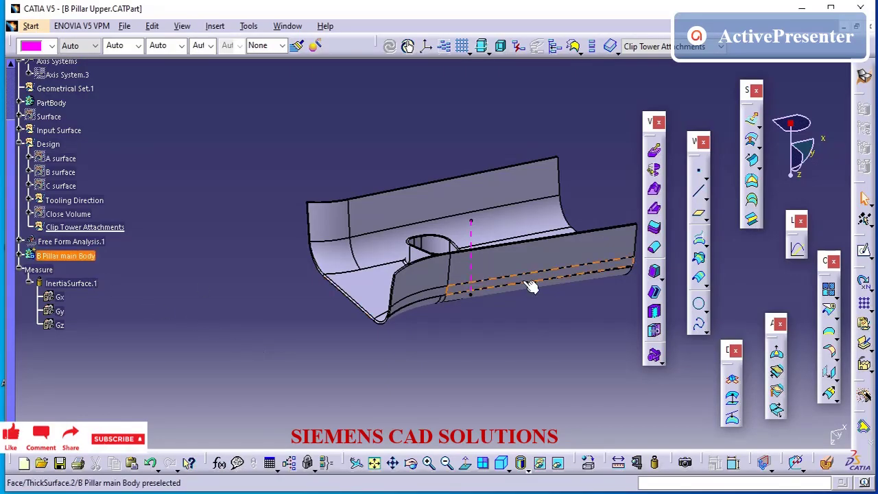
Start an on-surface point and extract the floor face at the open end of the B pillar, without propagation, as its support.
{"action": "left_click", "coordinate": [700, 172]}
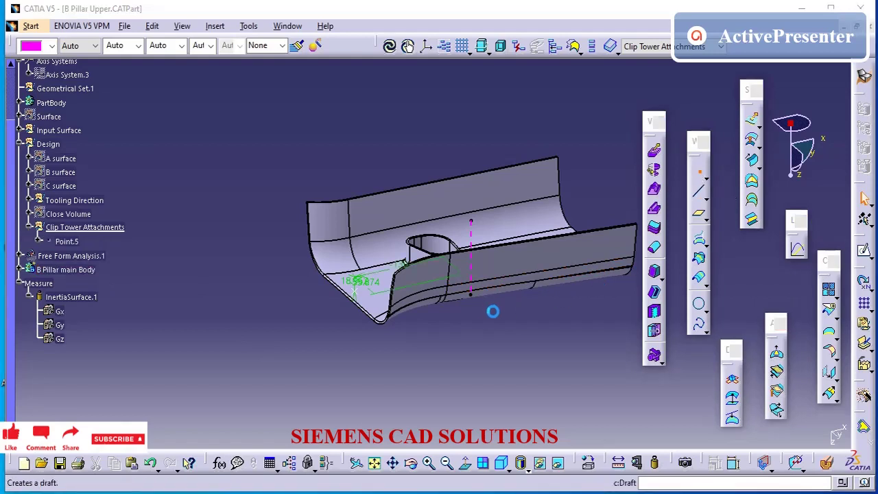
{"action": "left_click", "coordinate": [772, 284]}
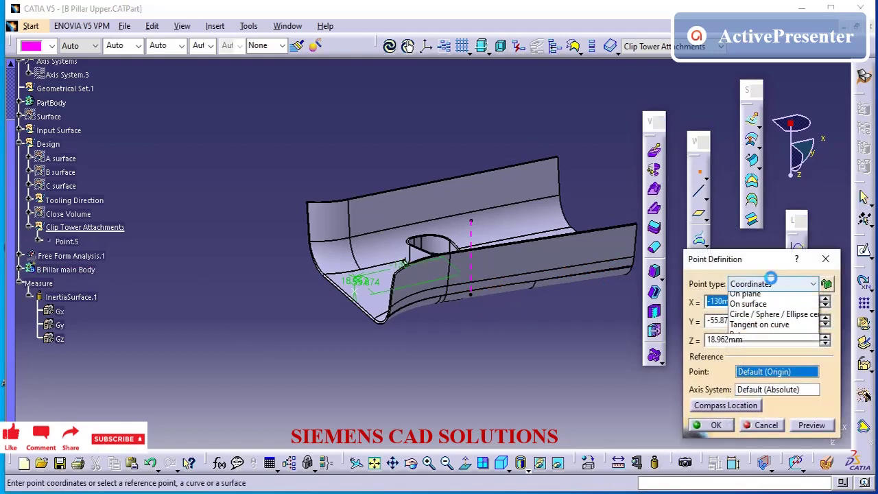
{"action": "left_click", "coordinate": [747, 331]}
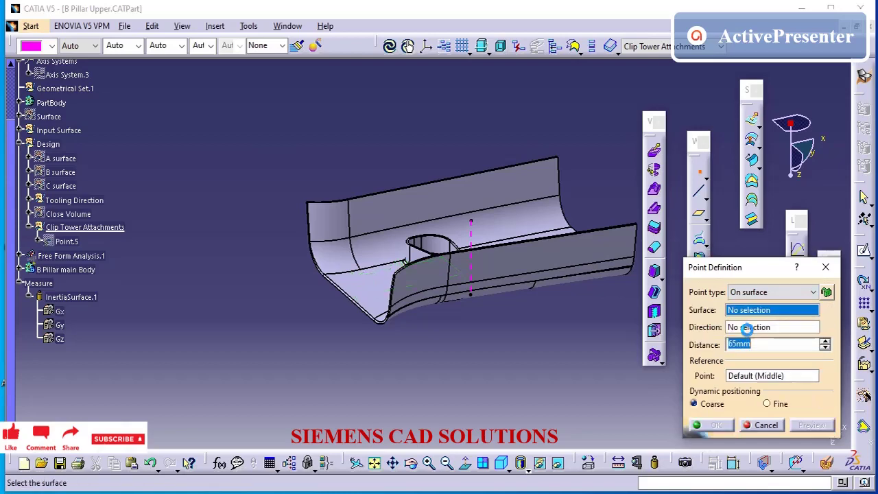
{"action": "right_click", "coordinate": [750, 311]}
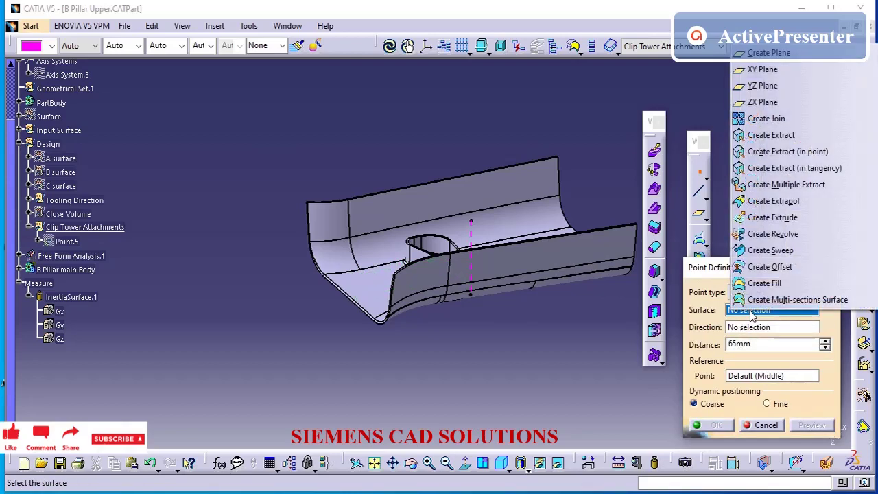
{"action": "left_click", "coordinate": [761, 135]}
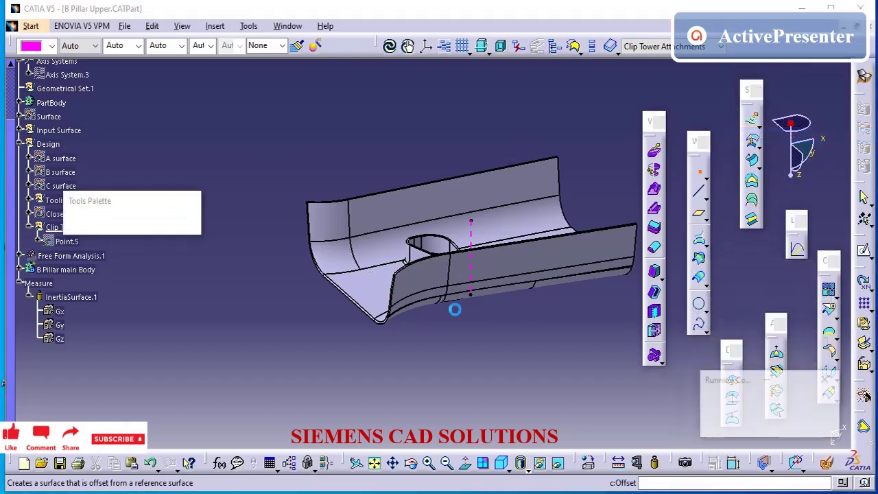
{"action": "left_click", "coordinate": [369, 295]}
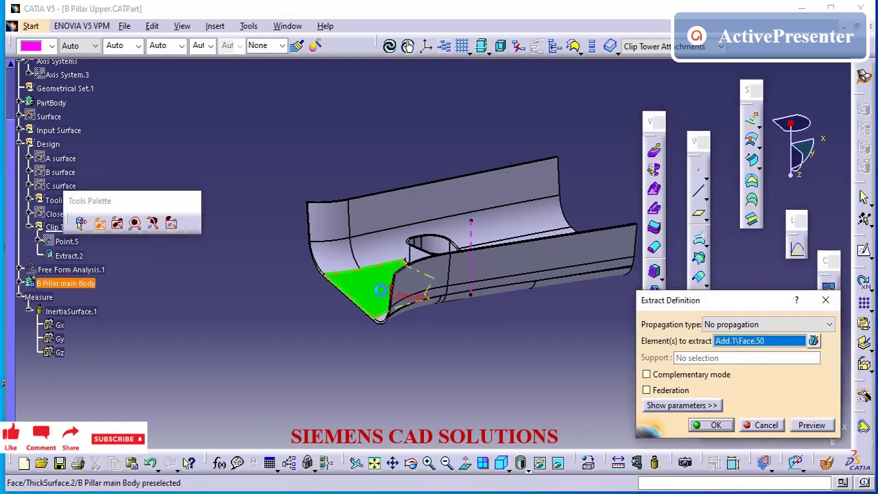
{"action": "middle_click_drag", "start_coordinate": [325, 322], "coordinate": [365, 302]}
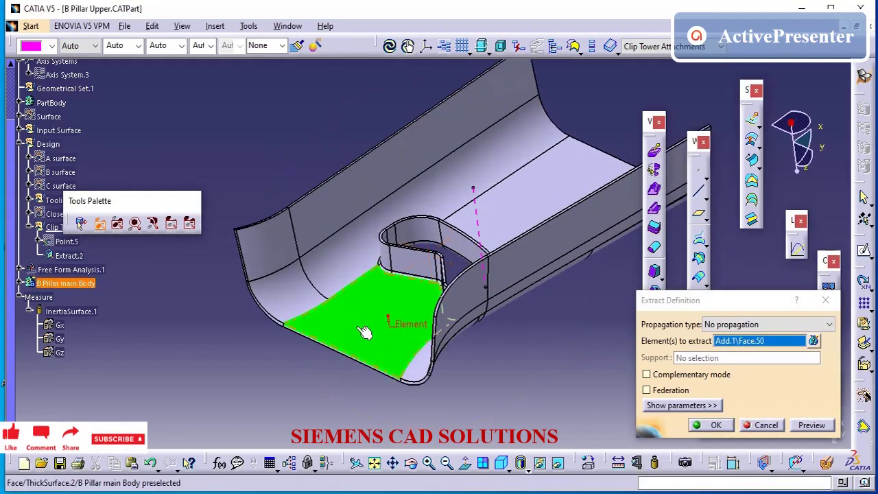
{"action": "left_click", "coordinate": [717, 424]}
Place the point near the far side edge of the extracted face at a distance of 65 mm from the face's middle.
{"action": "left_click", "coordinate": [353, 349]}
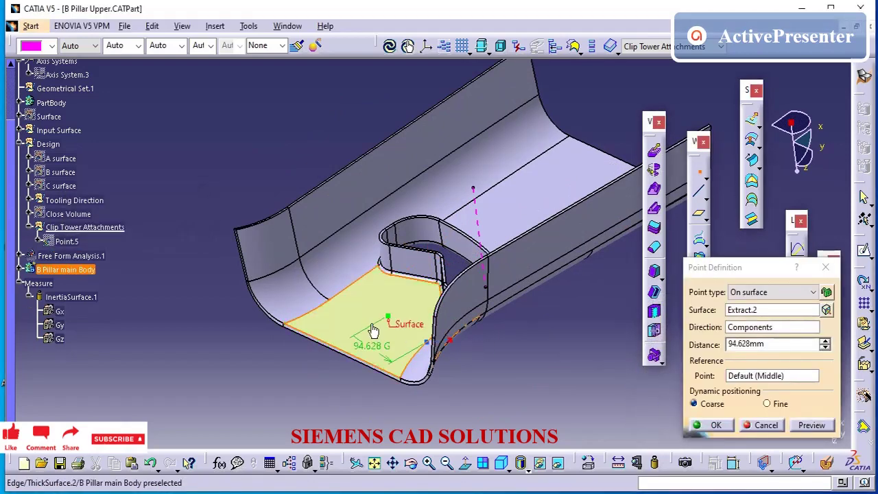
{"action": "left_click", "coordinate": [346, 318]}
{"action": "left_click_drag", "start_coordinate": [320, 329], "coordinate": [325, 331]}
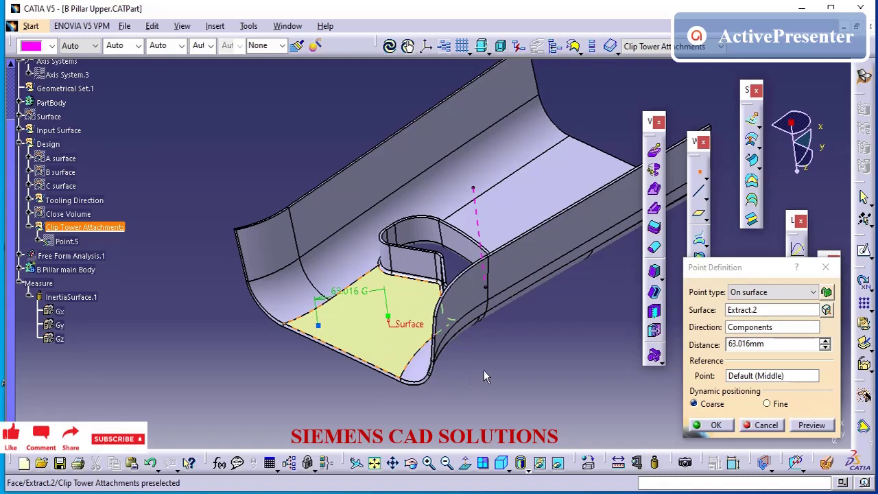
{"action": "double_click", "coordinate": [786, 344]}
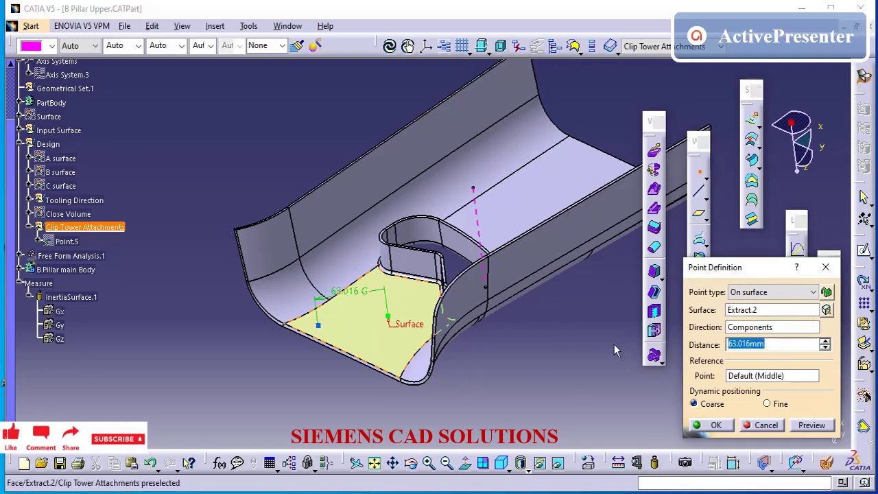
{"action": "type", "text": "65"}
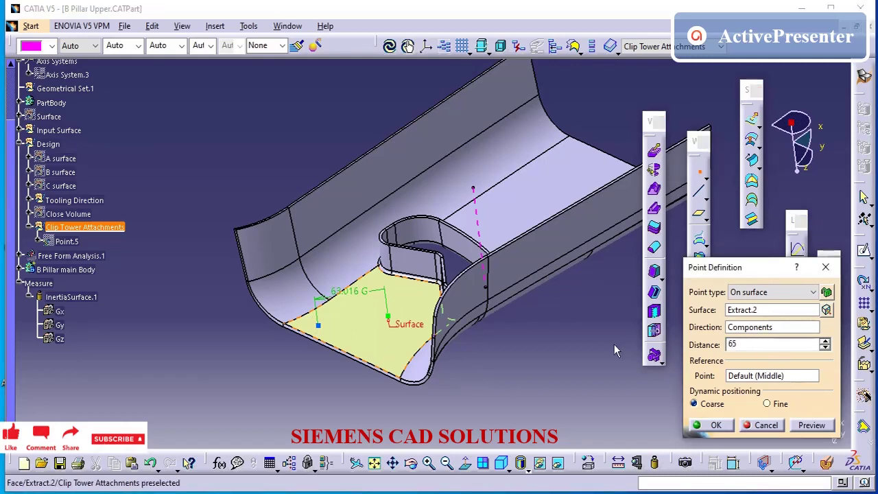
{"action": "key", "text": "Return"}
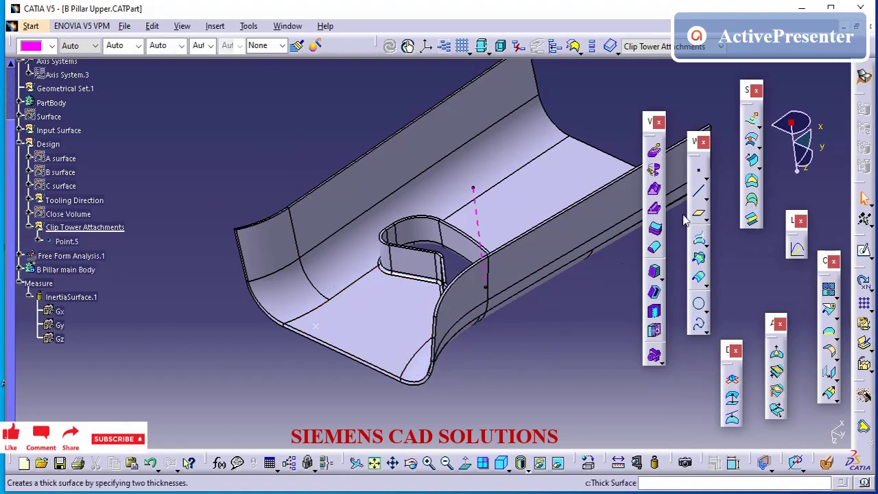
Convert the on-surface point to a Coordinates type point.
{"action": "left_click", "coordinate": [73, 244]}
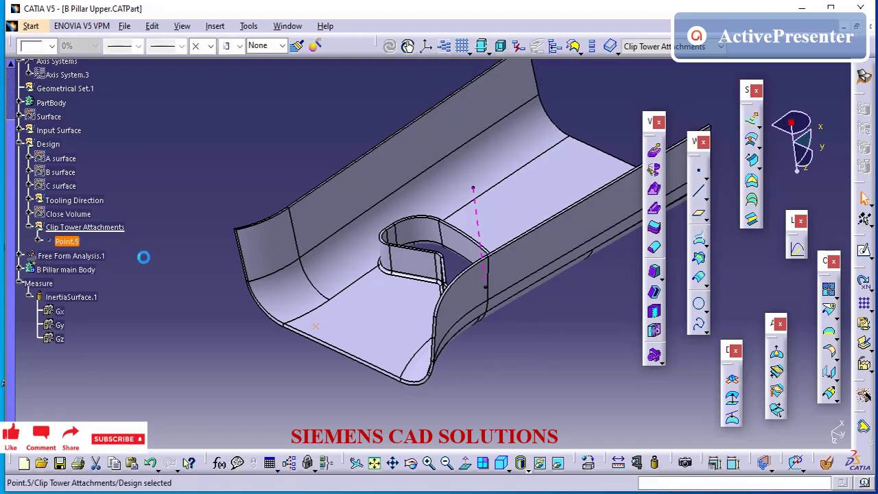
{"action": "double_click", "coordinate": [71, 242]}
{"action": "left_click", "coordinate": [774, 292]}
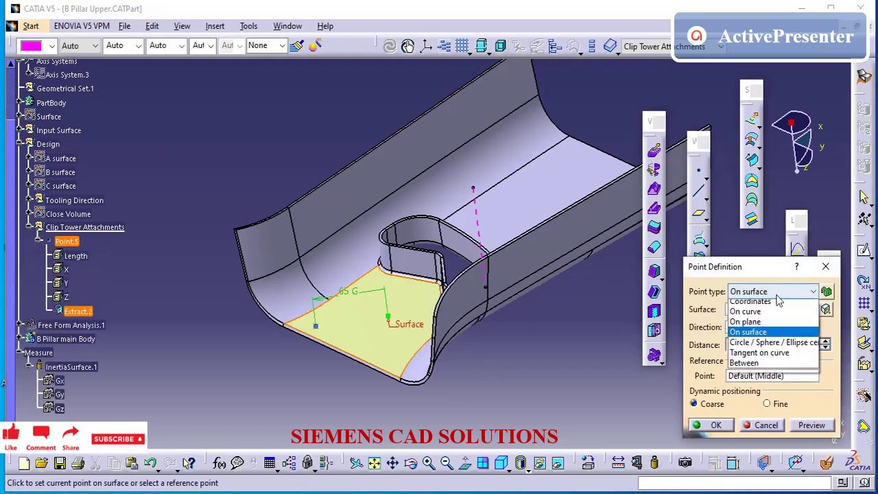
{"action": "left_click", "coordinate": [770, 307]}
{"action": "left_click", "coordinate": [712, 423]}
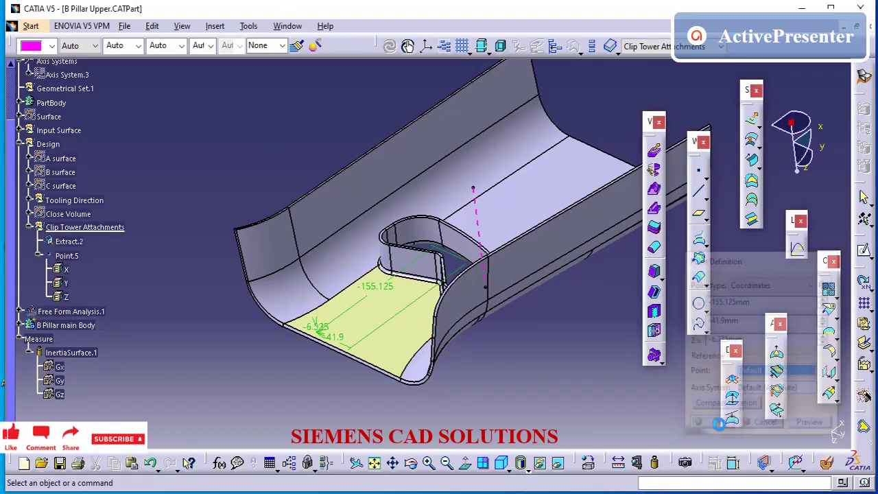
Duplicate the point in the Clip Tower Attachments set and set the copy's Y coordinate to 40 mm.
{"action": "left_click", "coordinate": [66, 255]}
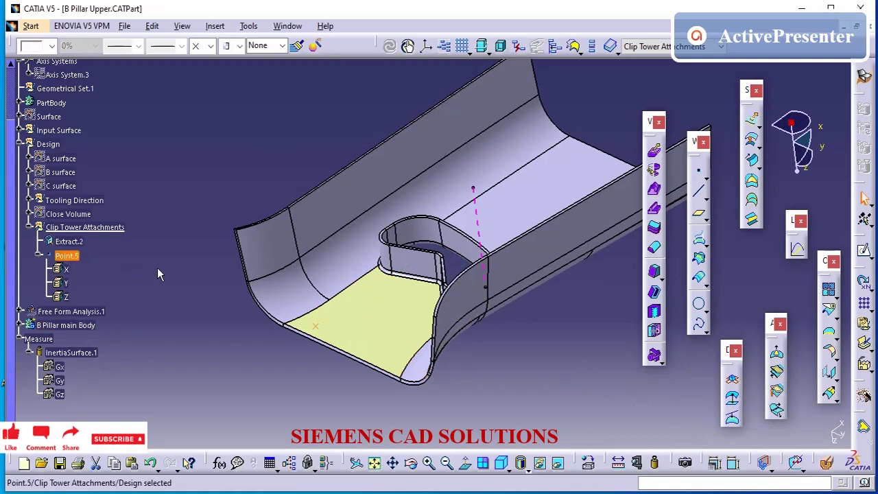
{"action": "left_click", "coordinate": [121, 229]}
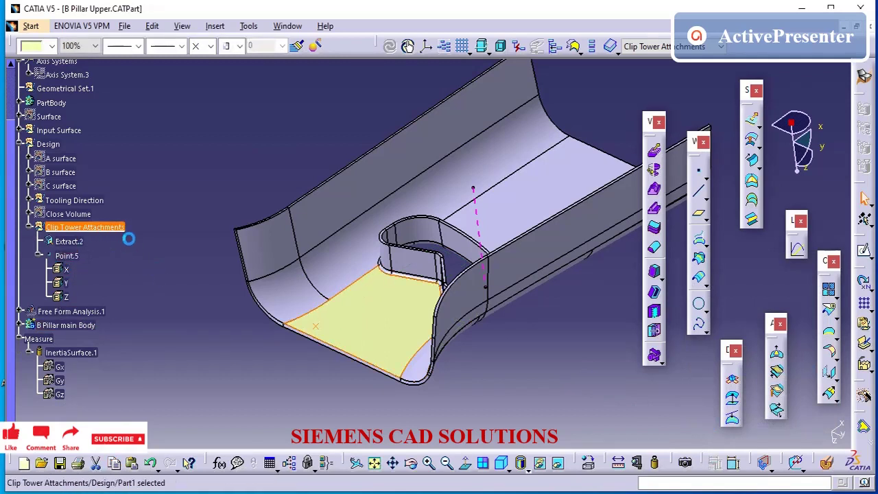
{"action": "key", "text": "ctrl+v"}
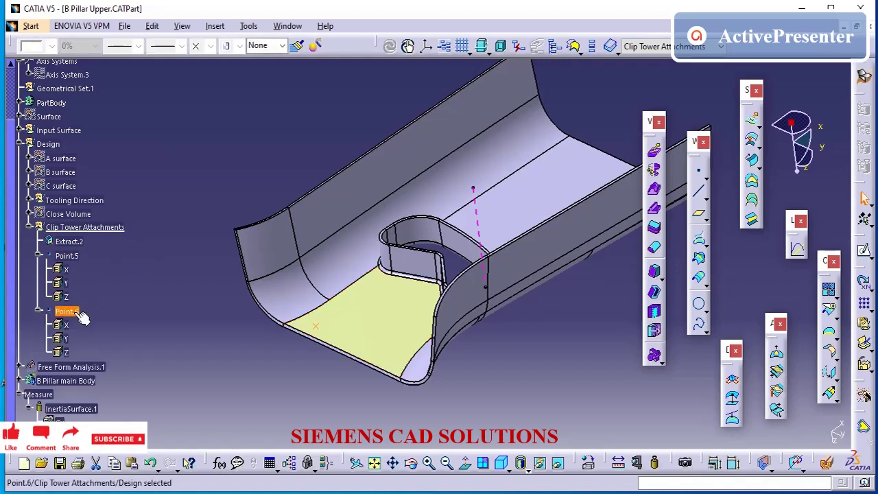
{"action": "double_click", "coordinate": [76, 313]}
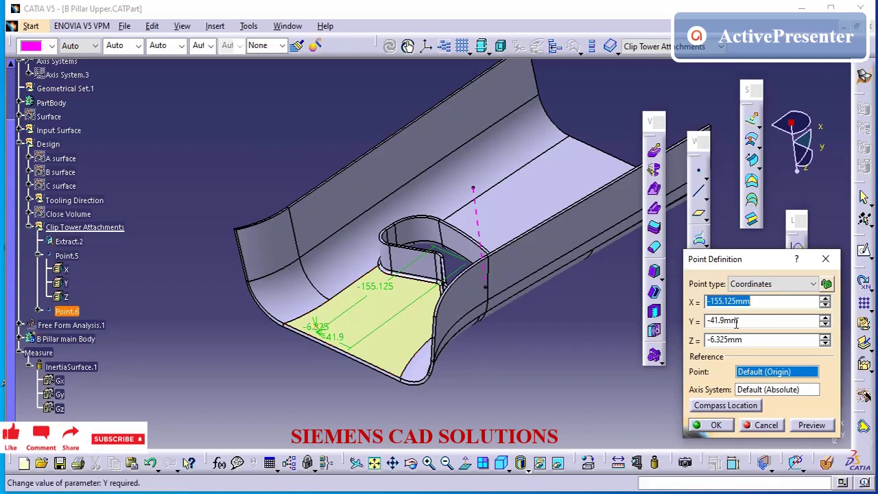
{"action": "left_click_drag", "start_coordinate": [740, 320], "coordinate": [699, 322]}
{"action": "type", "text": "40"}
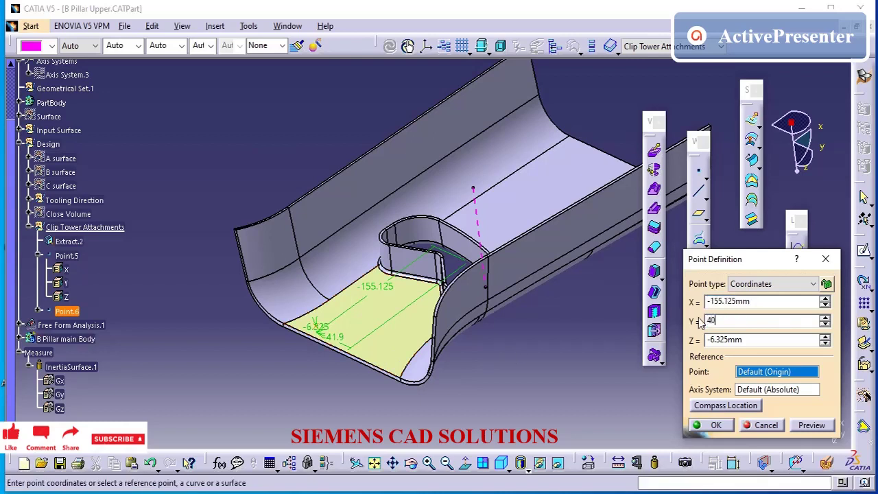
{"action": "key", "text": "Return"}
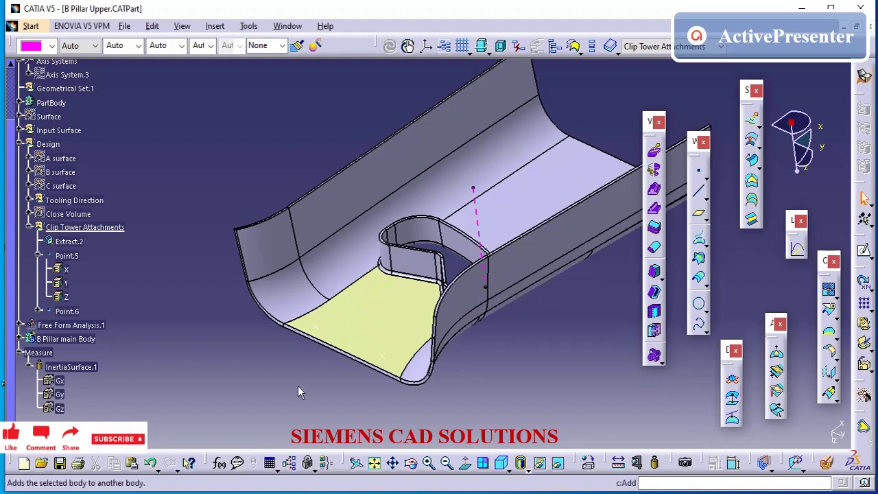
Set the original point's Y coordinate to -45 mm and collapse its parameters in the tree.
{"action": "left_click", "coordinate": [316, 326]}
{"action": "double_click", "coordinate": [316, 327]}
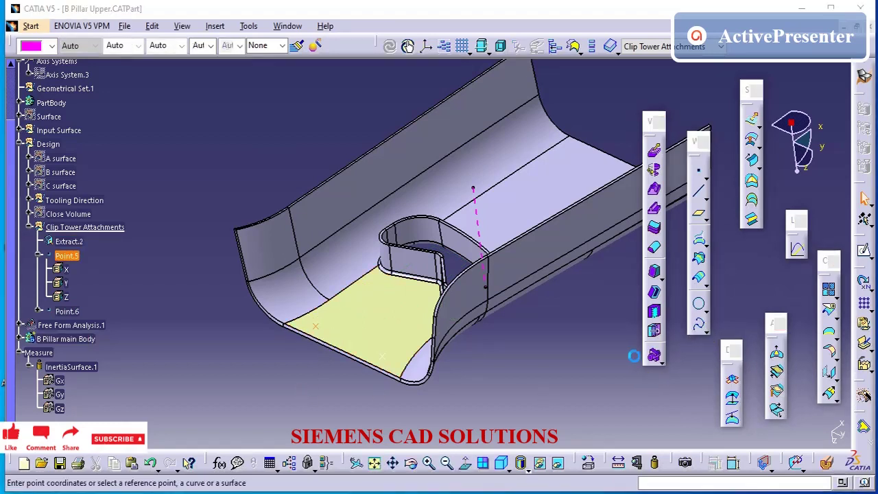
{"action": "double_click", "coordinate": [737, 323]}
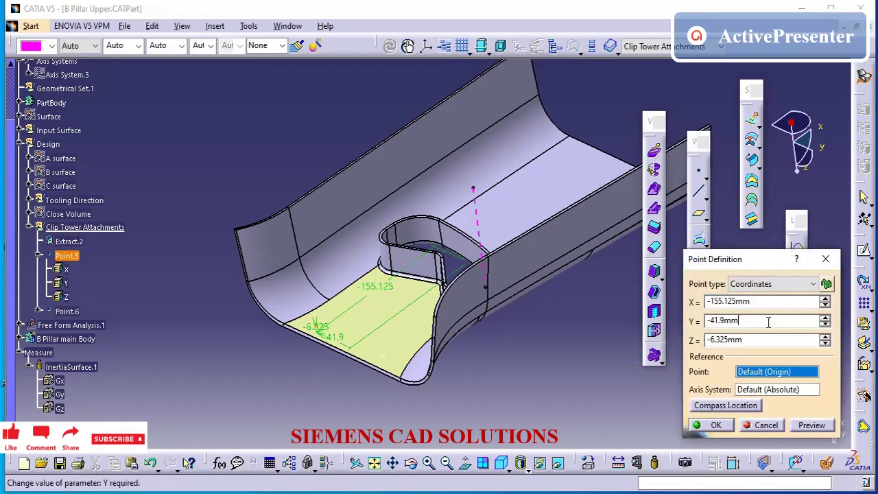
{"action": "type", "text": "-"}
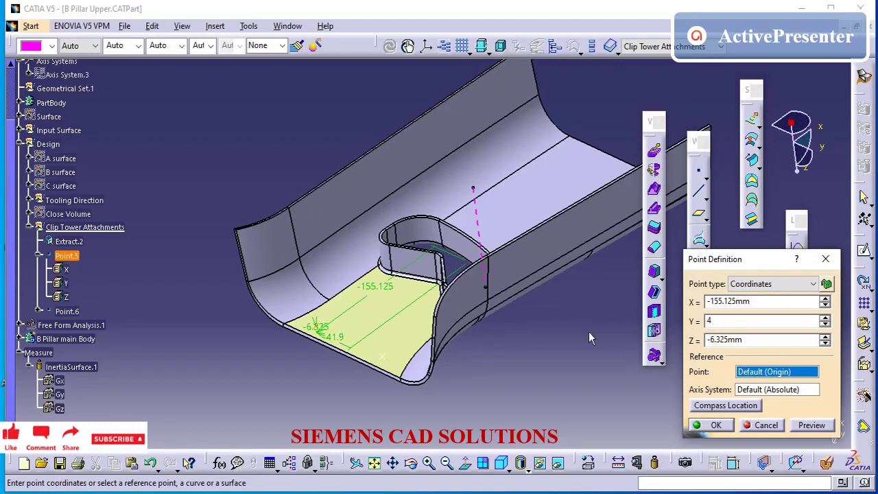
{"action": "type", "text": "45"}
{"action": "key", "text": "Return"}
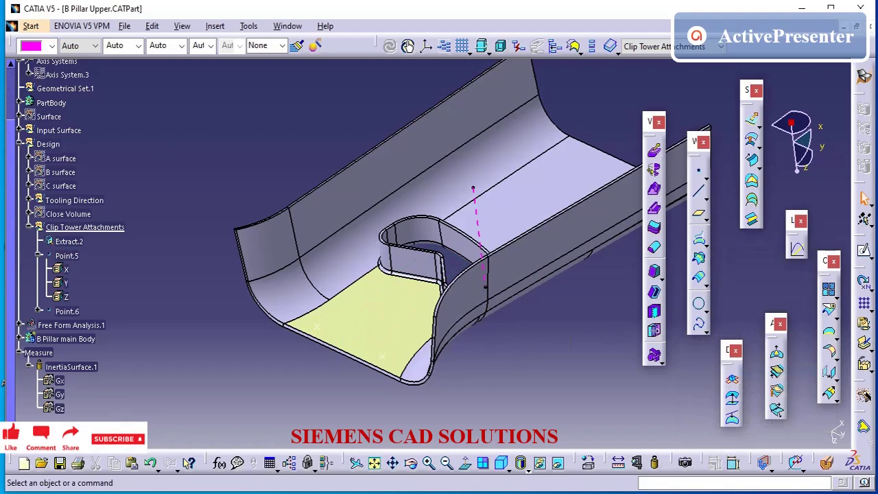
{"action": "left_click", "coordinate": [38, 255]}
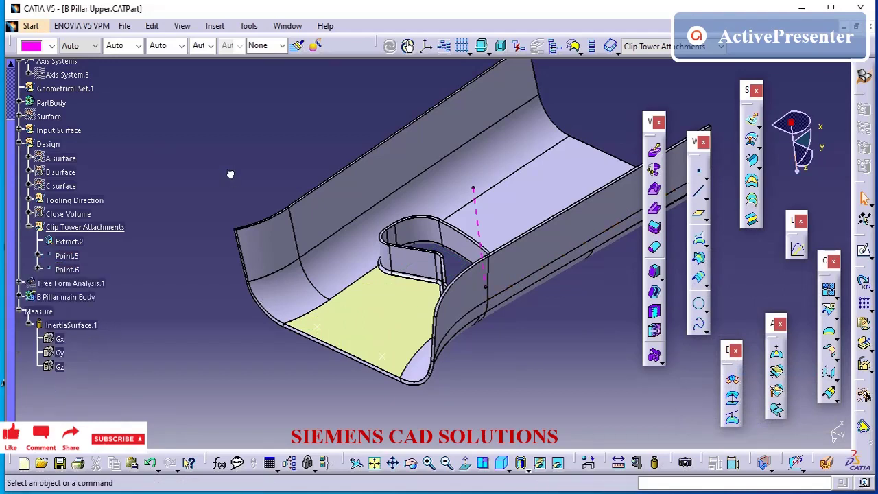
Start a Point-Direction line from the upper end vertex of the tooling line.
{"action": "left_click", "coordinate": [698, 238]}
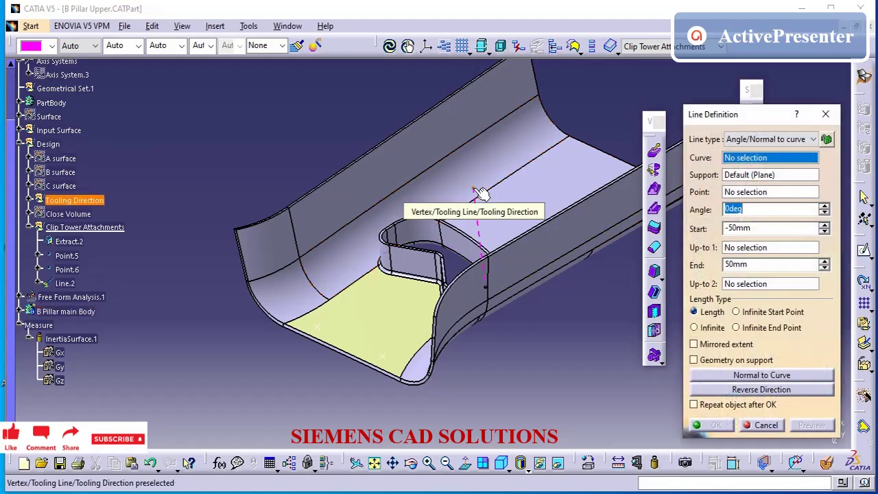
{"action": "left_click", "coordinate": [506, 287]}
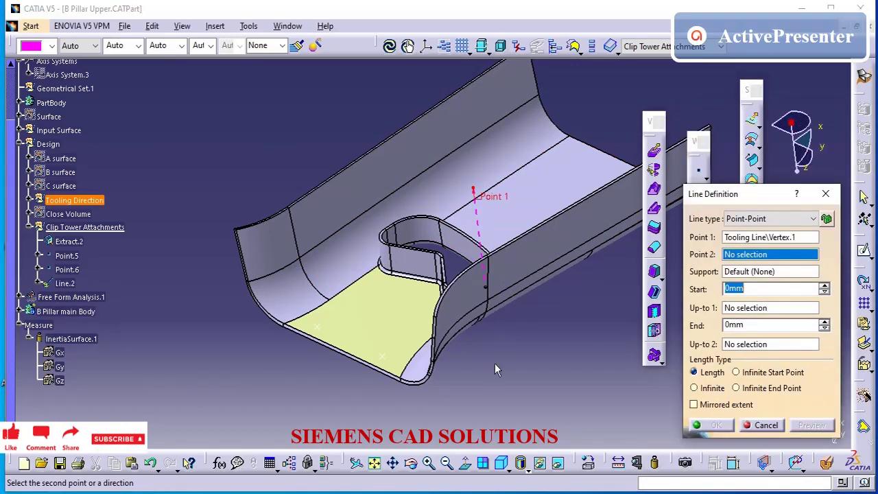
{"action": "left_click", "coordinate": [789, 218]}
{"action": "left_click", "coordinate": [762, 242]}
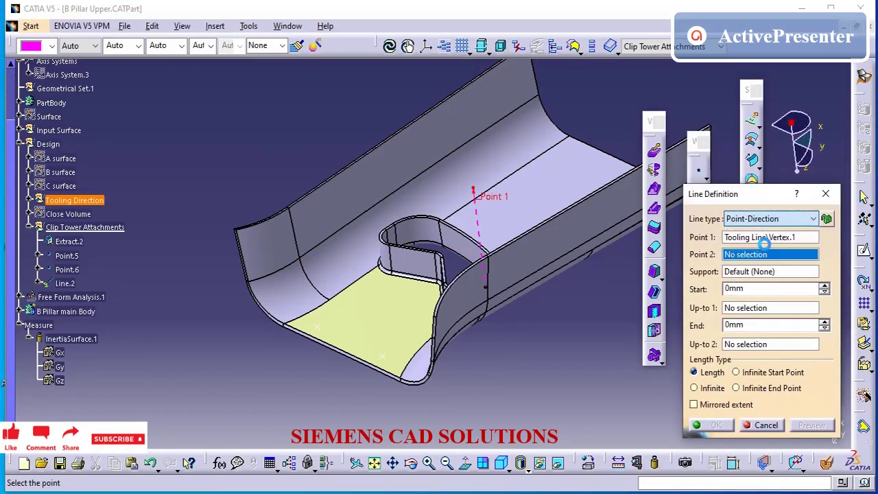
{"action": "middle_click_drag", "start_coordinate": [464, 281], "coordinate": [474, 214]}
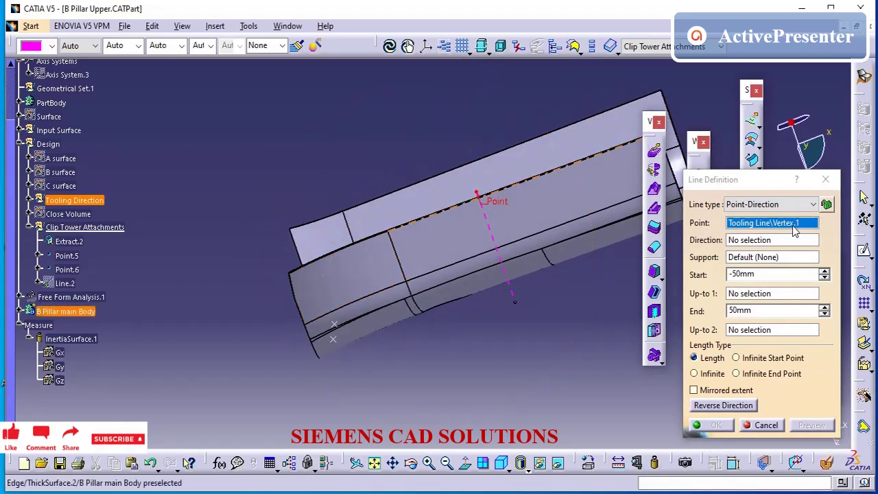
Direct the line along the X component and create it from -50 mm to 50 mm.
{"action": "left_click", "coordinate": [772, 240]}
{"action": "right_click", "coordinate": [770, 241]}
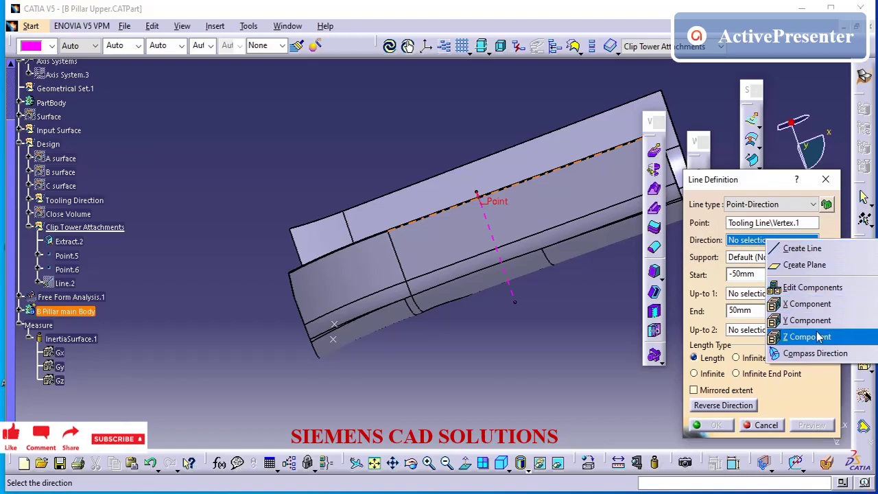
{"action": "left_click", "coordinate": [805, 304]}
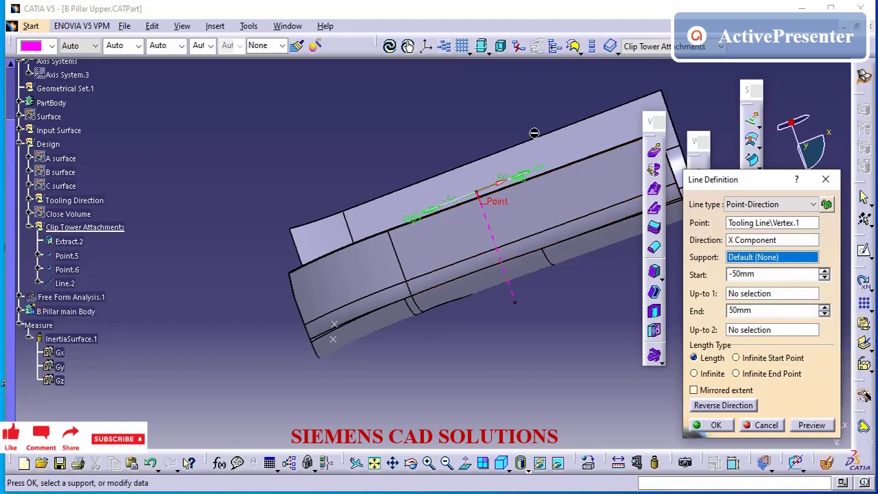
{"action": "scroll", "coordinate": [533, 131], "scroll_direction": "up", "scroll_amount": 1}
{"action": "middle_click_drag", "start_coordinate": [533, 131], "coordinate": [546, 205]}
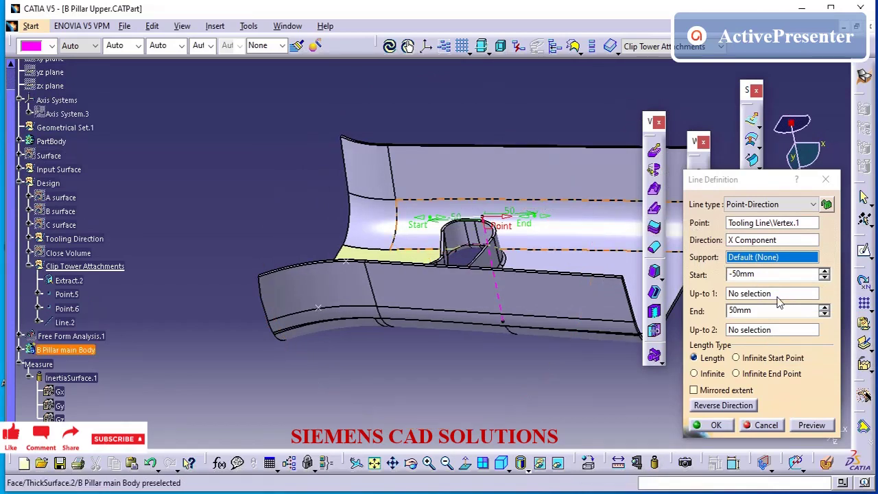
{"action": "left_click", "coordinate": [714, 425]}
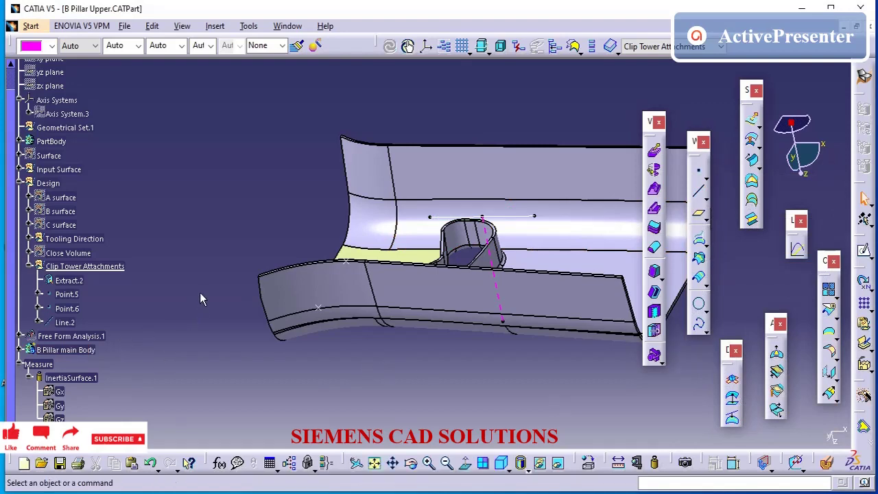
{"action": "middle_click_drag", "start_coordinate": [250, 266], "coordinate": [591, 291]}
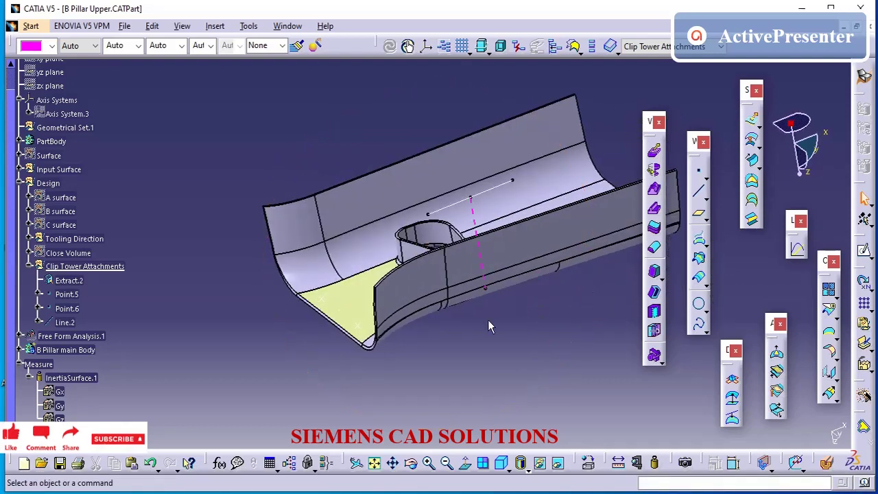
{"action": "middle_click_drag", "start_coordinate": [517, 329], "coordinate": [522, 329]}
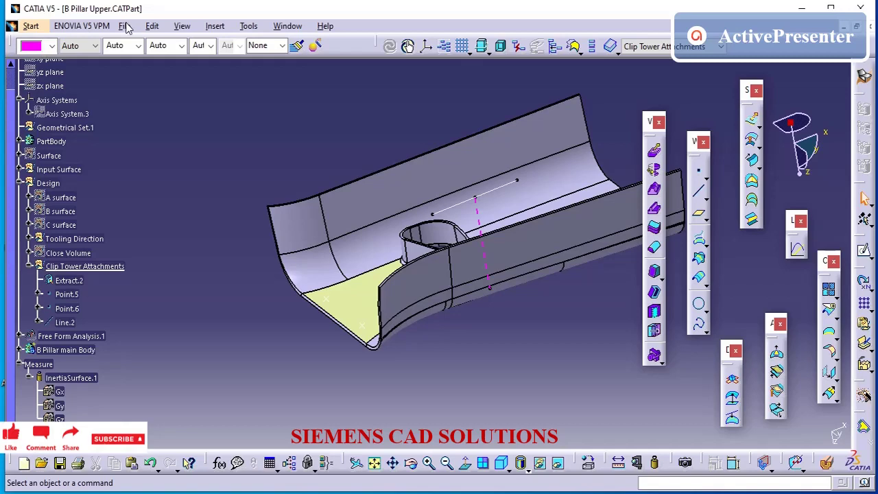
{"action": "left_click", "coordinate": [209, 26]}
{"action": "mouse_move", "coordinate": [278, 28]}
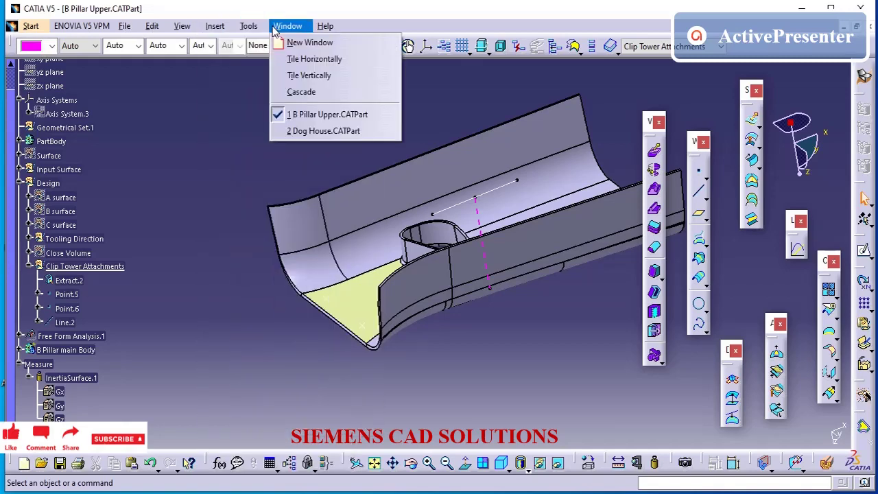
{"action": "mouse_move", "coordinate": [204, 31]}
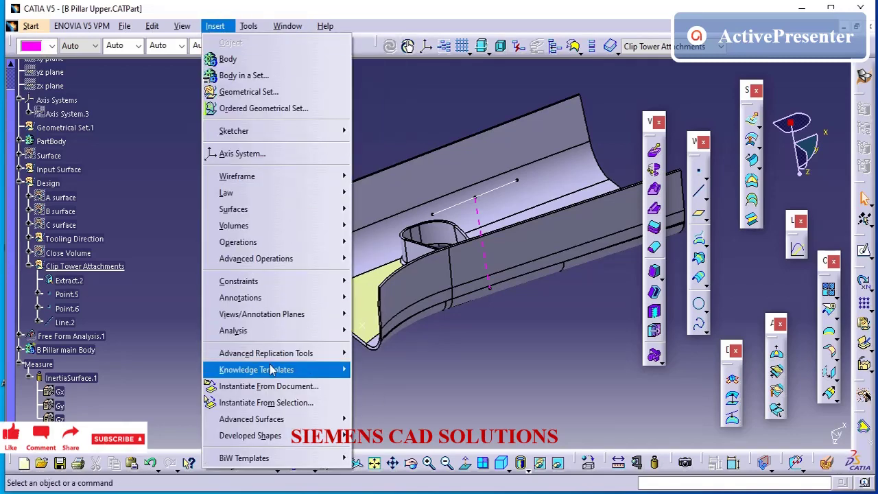
{"action": "mouse_move", "coordinate": [273, 376]}
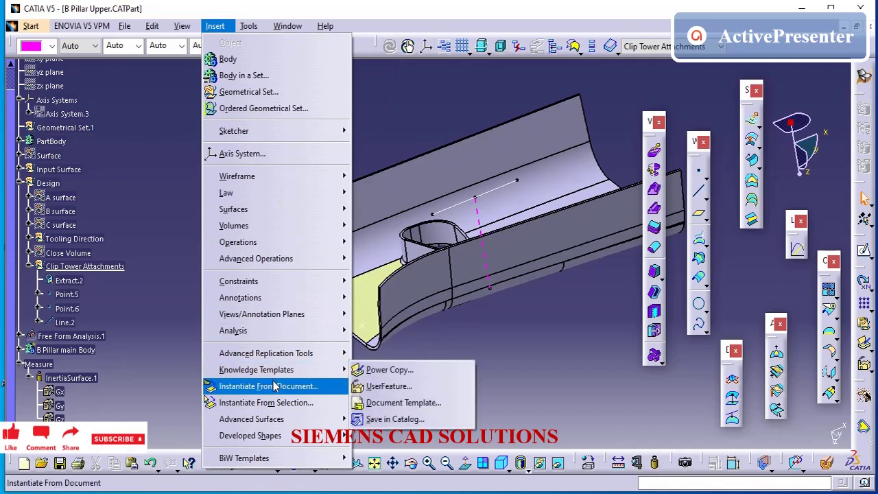
{"action": "left_click", "coordinate": [273, 403]}
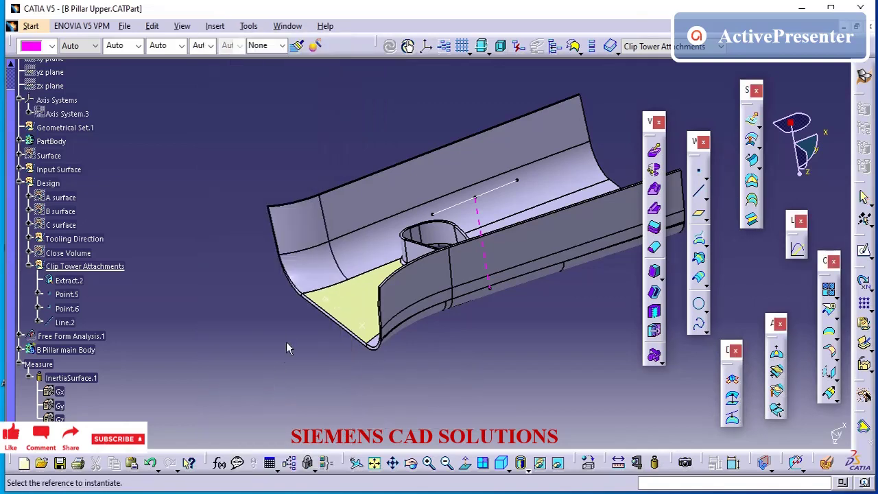
{"action": "left_click", "coordinate": [288, 27]}
{"action": "left_click", "coordinate": [310, 129]}
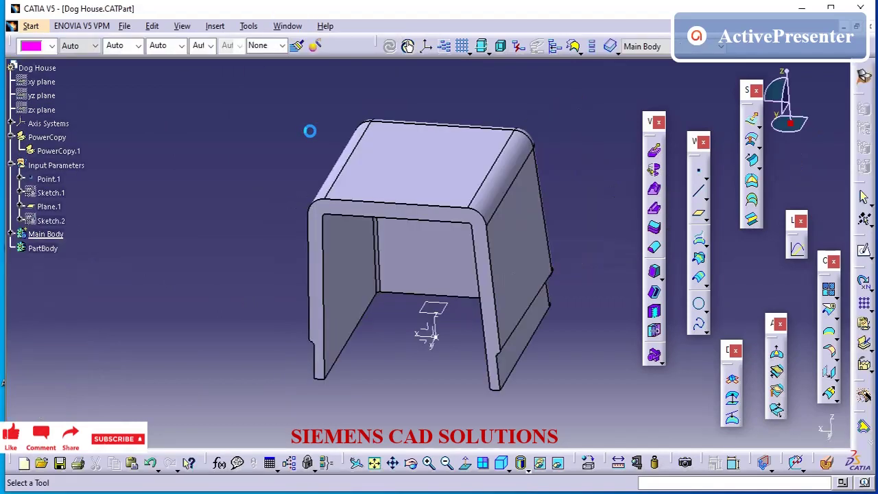
{"action": "left_click", "coordinate": [58, 151]}
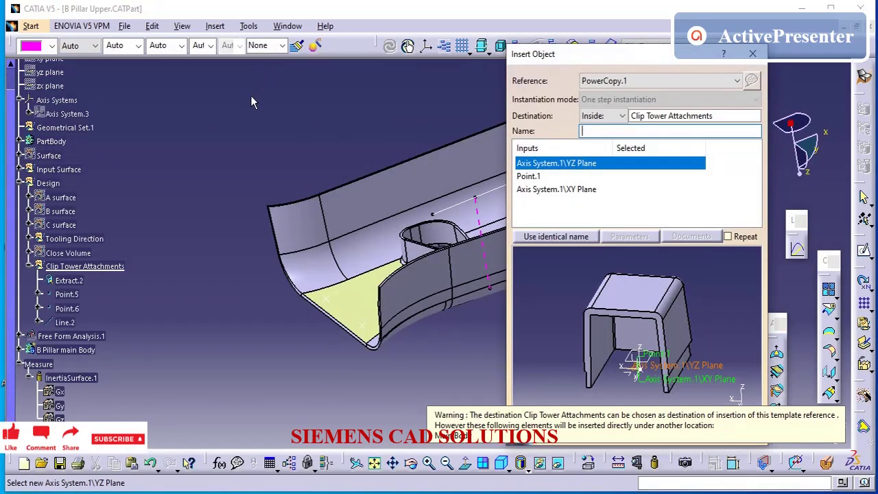
{"action": "left_click_drag", "start_coordinate": [636, 54], "coordinate": [496, 8]}
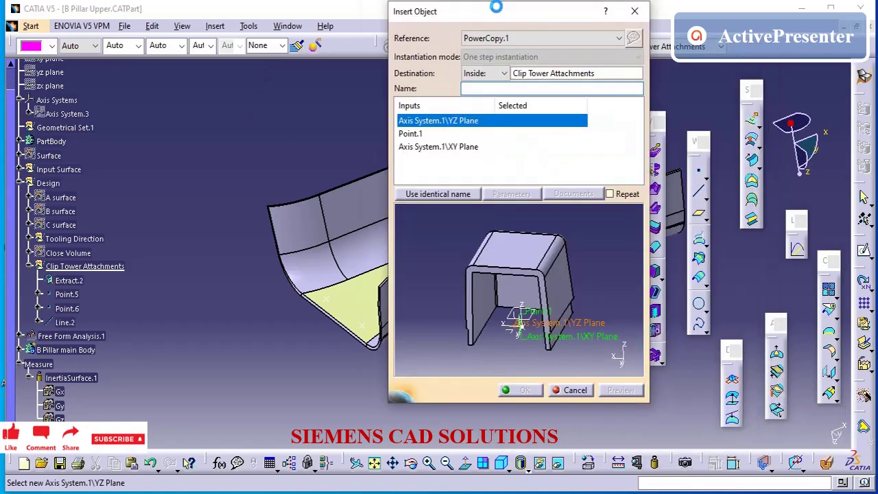
{"action": "left_click", "coordinate": [552, 388]}
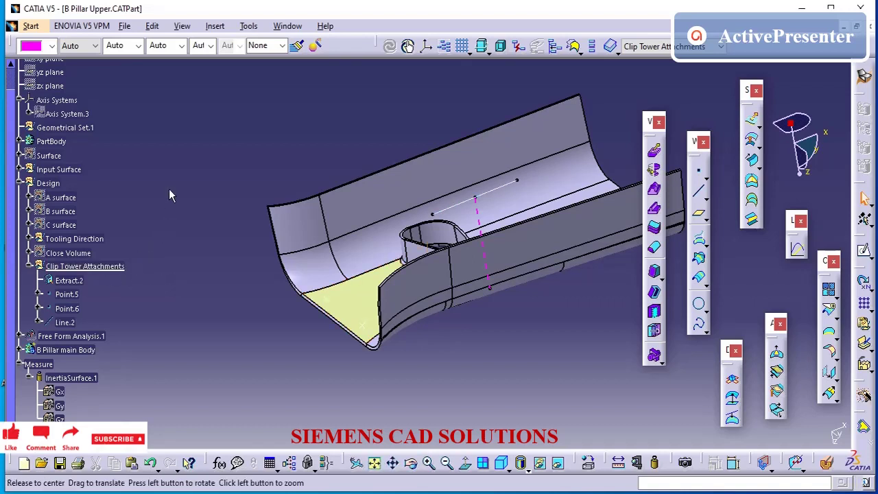
Create an axis system with its origin at Point.5, Y axis along Line.2 and Z axis along the tooling line, reversed.
{"action": "middle_click_drag", "start_coordinate": [169, 192], "coordinate": [172, 176]}
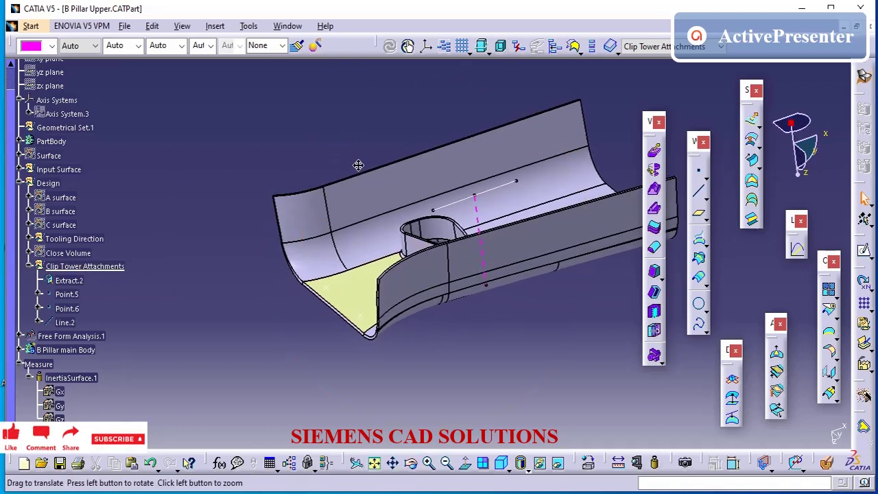
{"action": "middle_click_drag", "start_coordinate": [358, 165], "coordinate": [369, 194]}
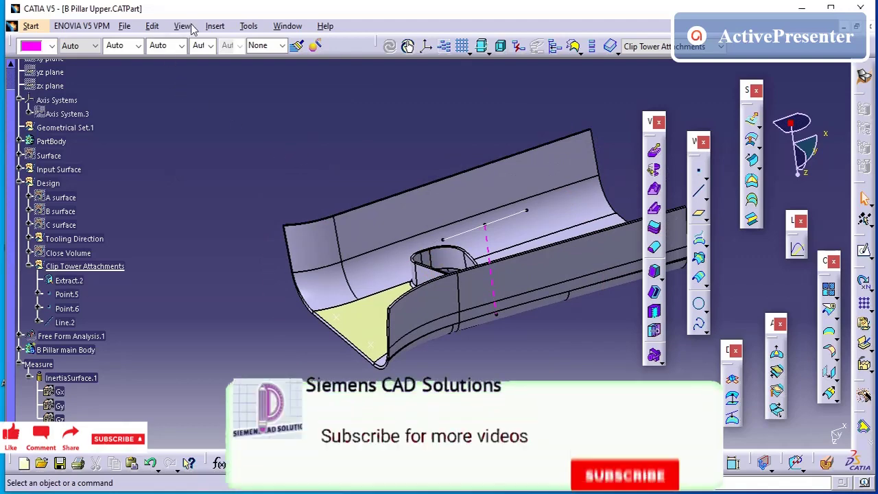
{"action": "left_click", "coordinate": [215, 26]}
{"action": "left_click", "coordinate": [242, 155]}
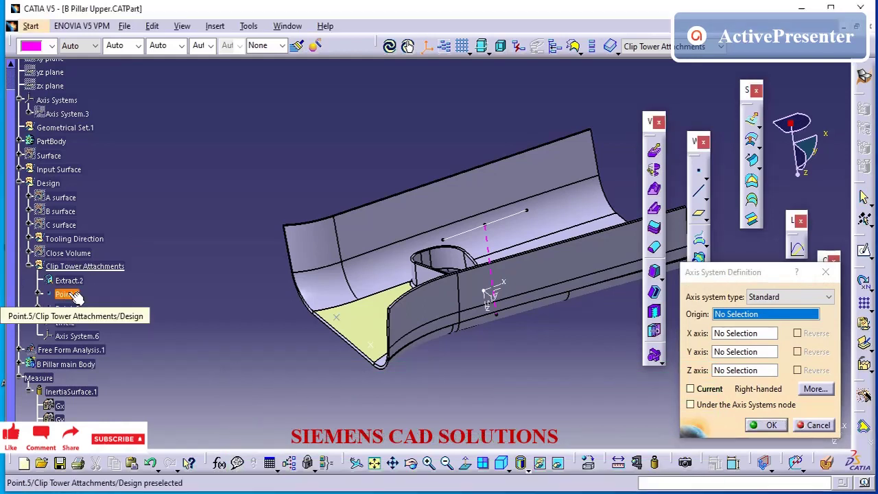
{"action": "left_click", "coordinate": [66, 293]}
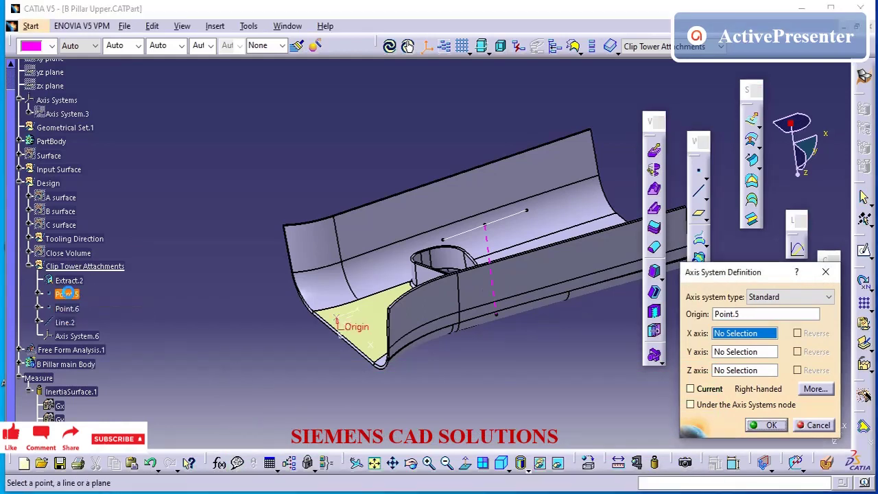
{"action": "left_click", "coordinate": [735, 353]}
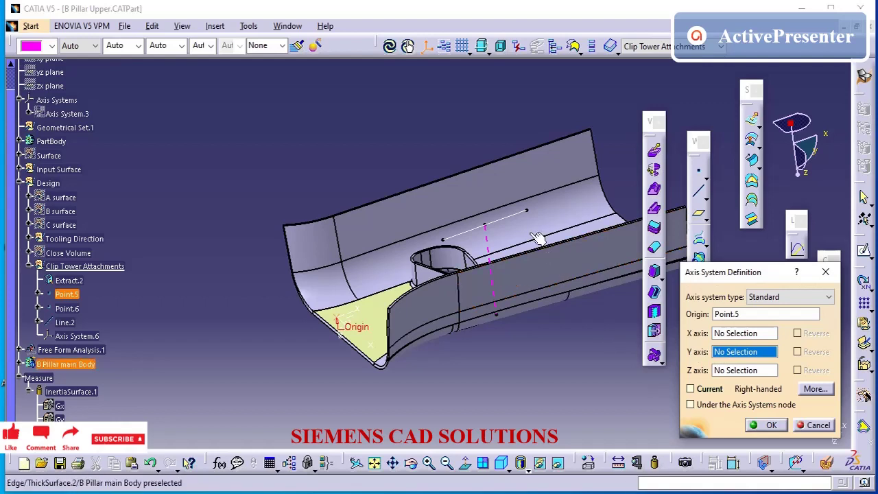
{"action": "left_click", "coordinate": [511, 215]}
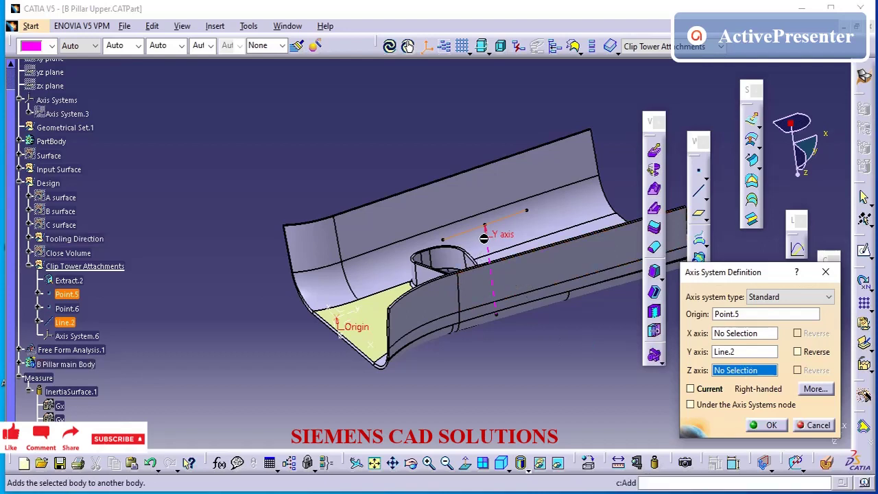
{"action": "left_click", "coordinate": [492, 269]}
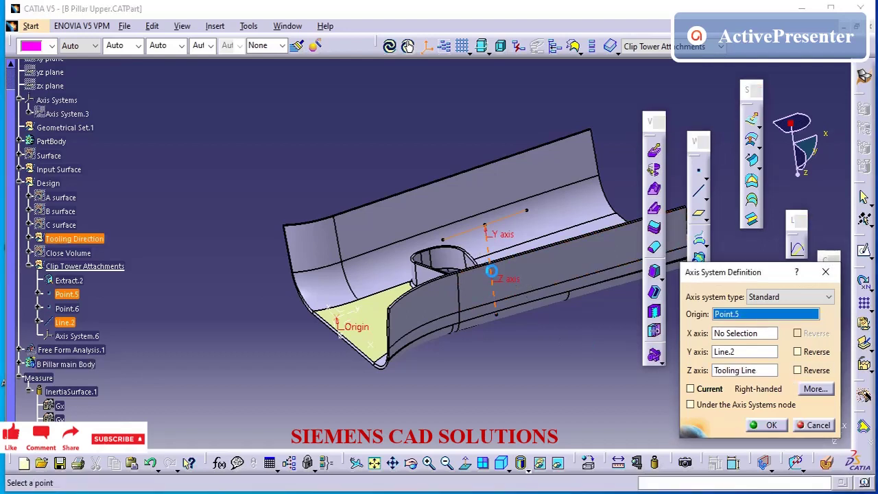
{"action": "left_click", "coordinate": [798, 372]}
{"action": "middle_click_drag", "start_coordinate": [348, 151], "coordinate": [369, 161]}
{"action": "left_click", "coordinate": [768, 424]}
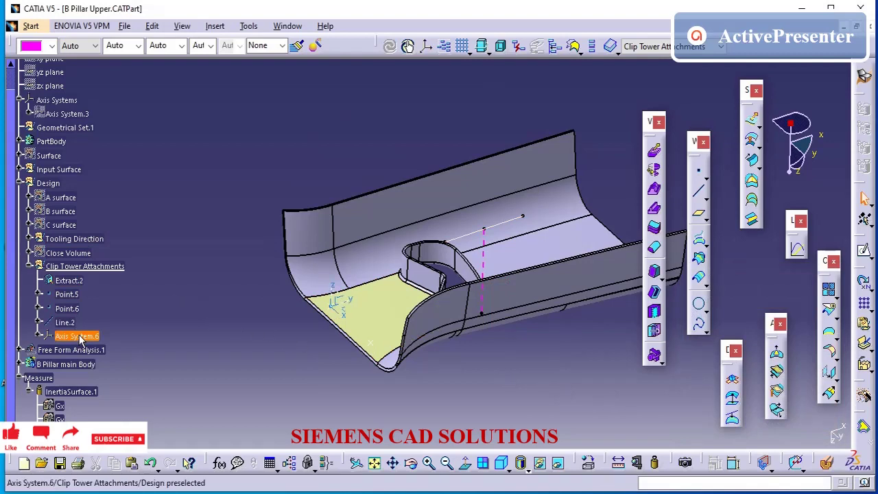
Create a second axis system at Point.6 with Y along Line.2 and Z along the reversed tooling line.
{"action": "left_click", "coordinate": [216, 27]}
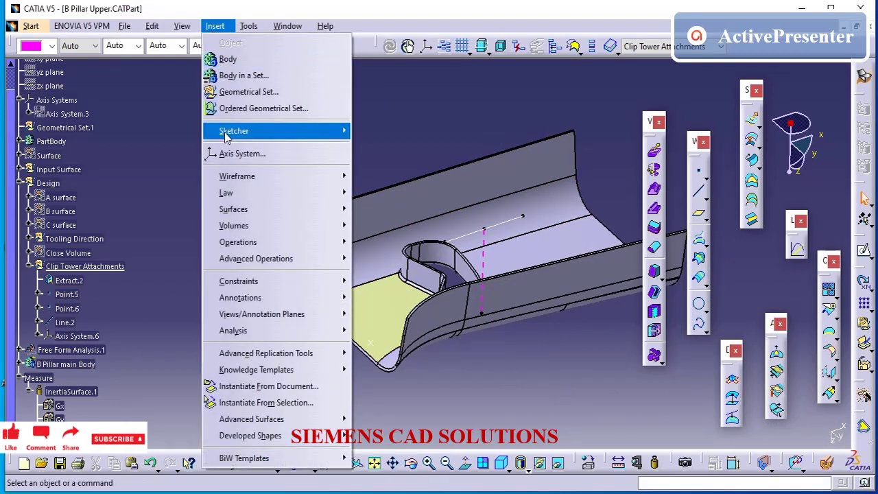
{"action": "left_click", "coordinate": [227, 150]}
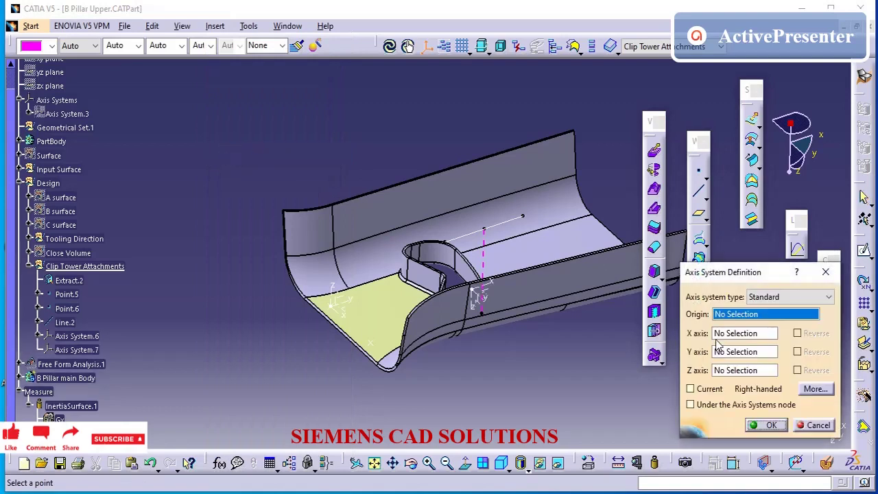
{"action": "left_click", "coordinate": [373, 345]}
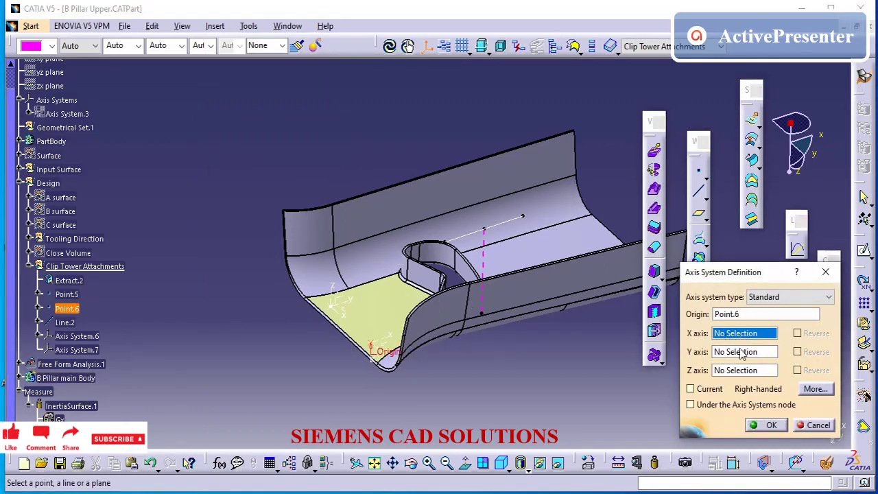
{"action": "left_click", "coordinate": [741, 352]}
{"action": "left_click", "coordinate": [505, 218]}
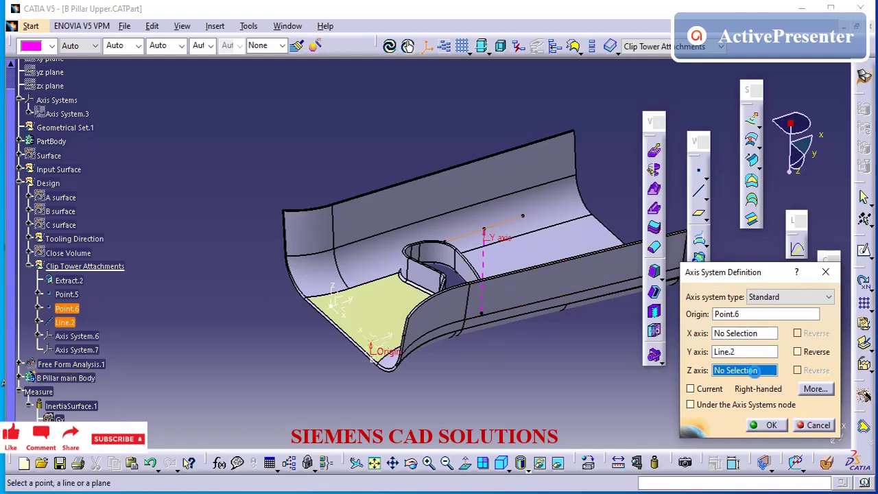
{"action": "left_click", "coordinate": [517, 273]}
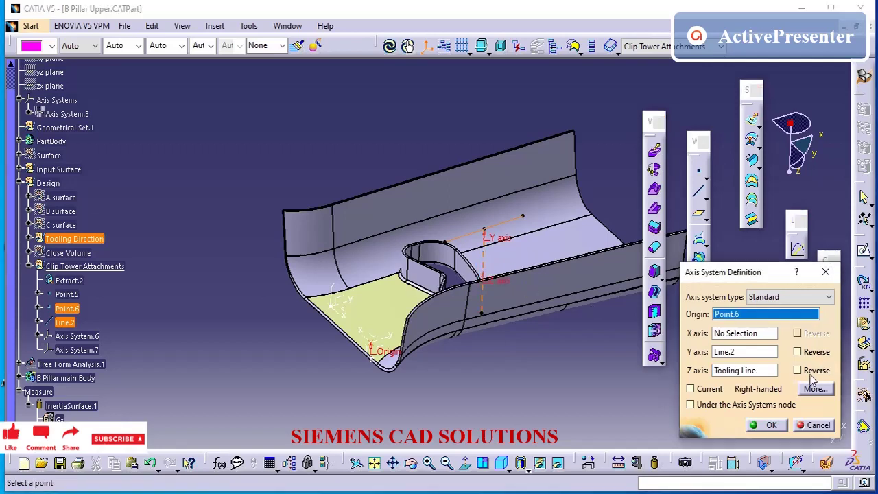
{"action": "left_click", "coordinate": [768, 424]}
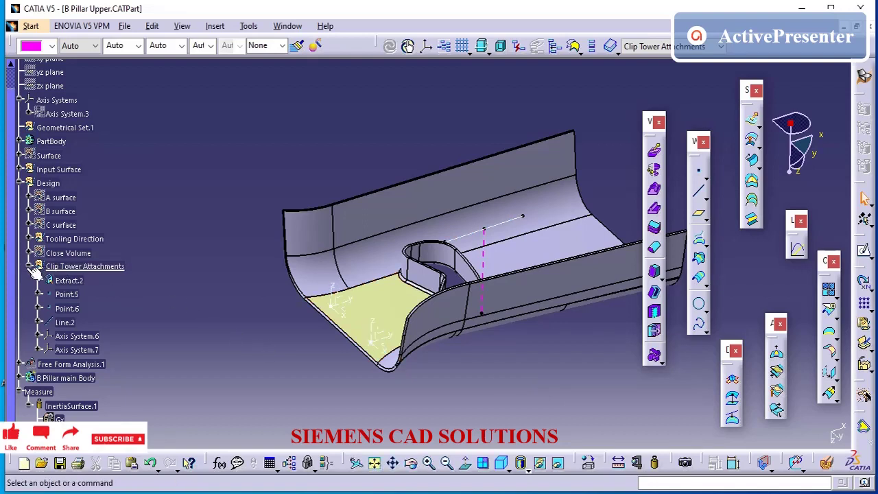
Start instantiating PowerCopy.1 from Dog House.CATPart into the Clip Tower Attachments set of the B pillar part.
{"action": "middle_click_drag", "start_coordinate": [247, 176], "coordinate": [264, 194]}
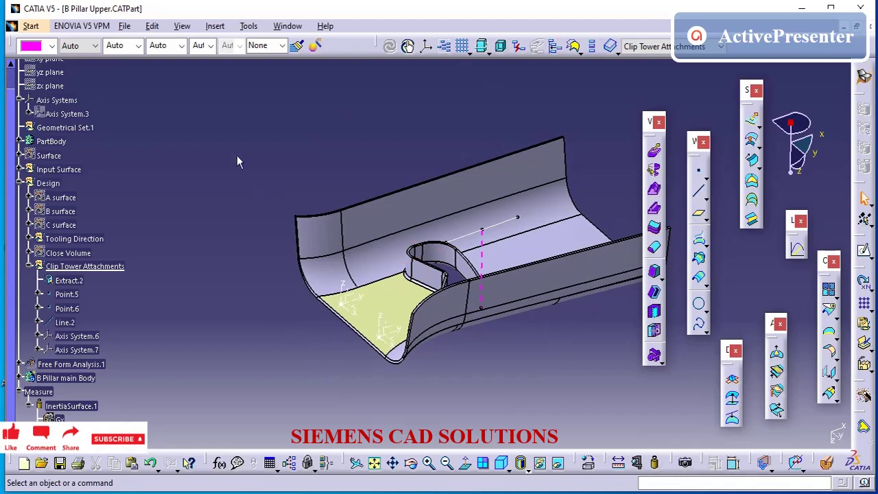
{"action": "left_click", "coordinate": [247, 27]}
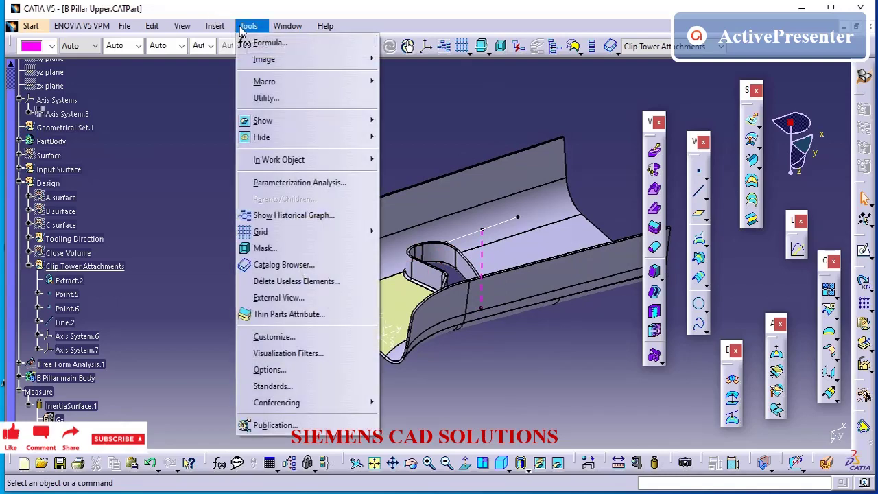
{"action": "mouse_move", "coordinate": [215, 26]}
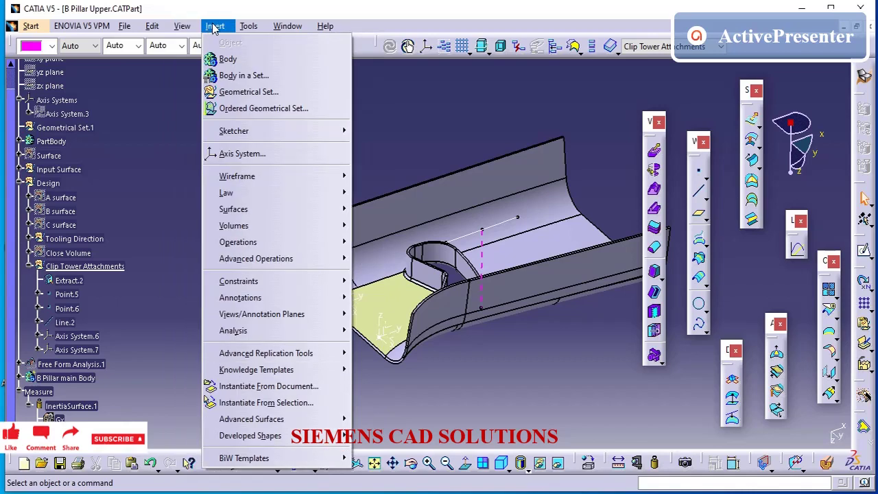
{"action": "left_click", "coordinate": [267, 403]}
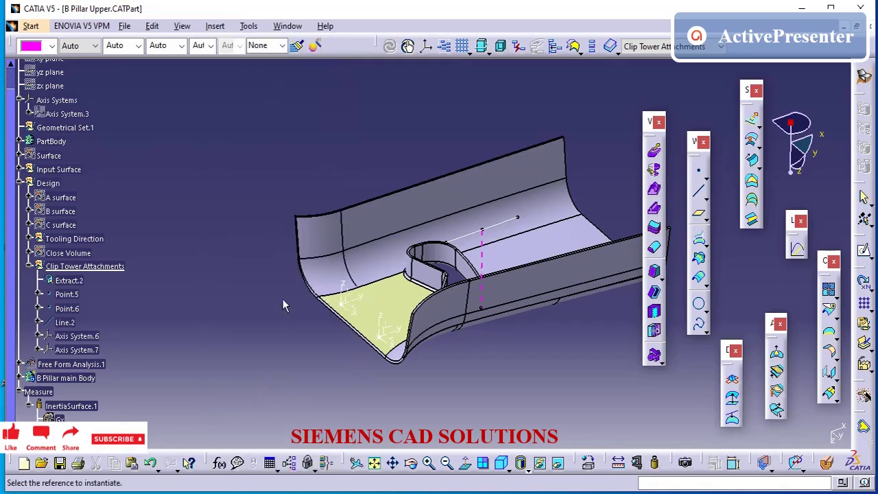
{"action": "left_click", "coordinate": [287, 26]}
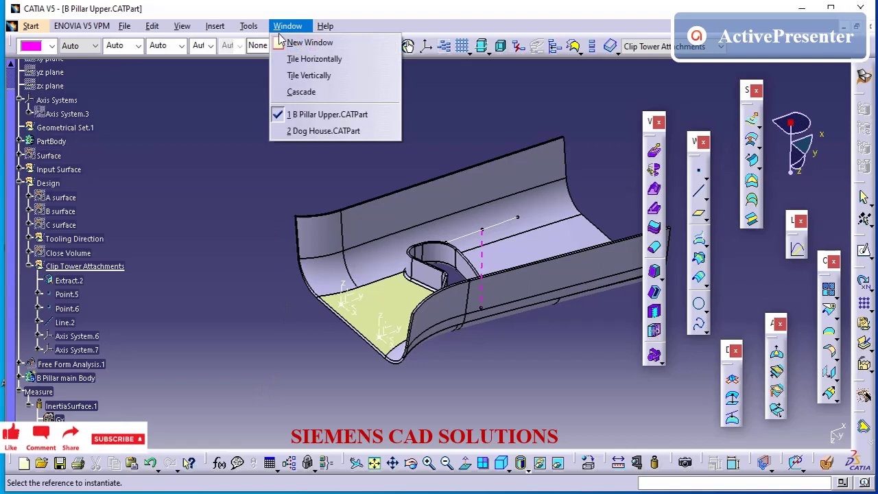
{"action": "left_click", "coordinate": [305, 131]}
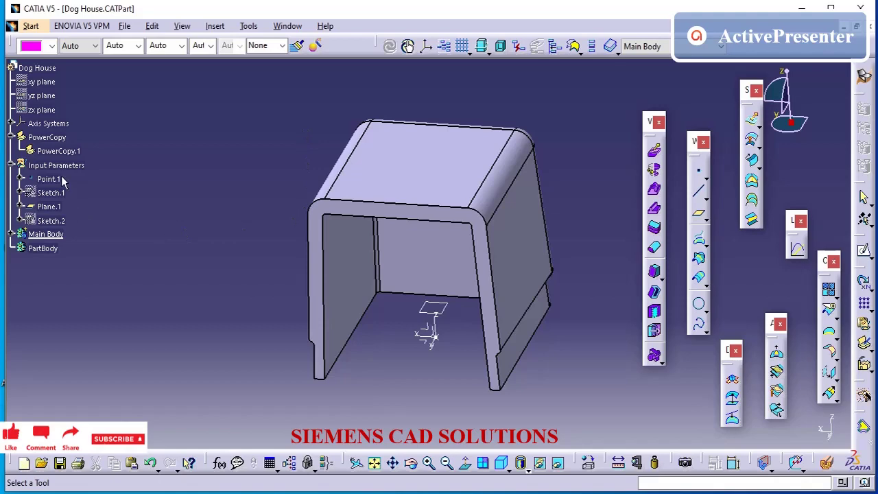
{"action": "left_click", "coordinate": [59, 151]}
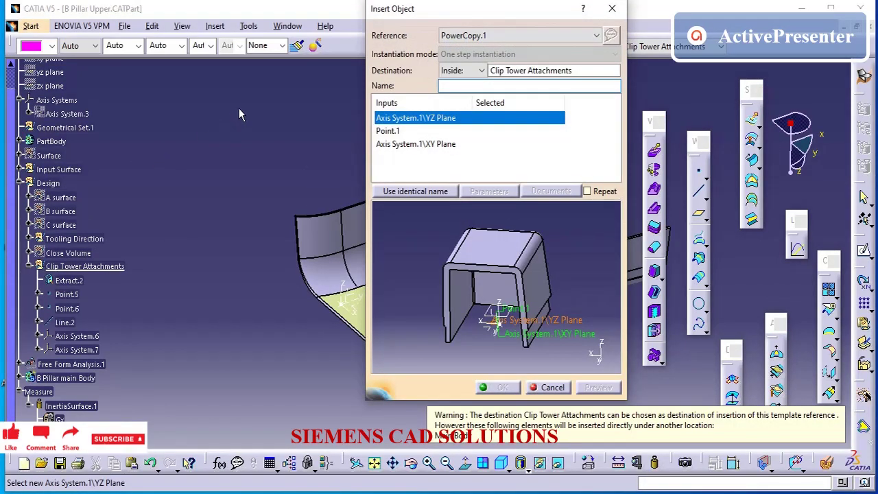
Assign Point.5 to the Point.1 input and the YZ and XY planes of the axis system at Point.5 to the plane inputs.
{"action": "middle_click_drag", "start_coordinate": [261, 199], "coordinate": [118, 178]}
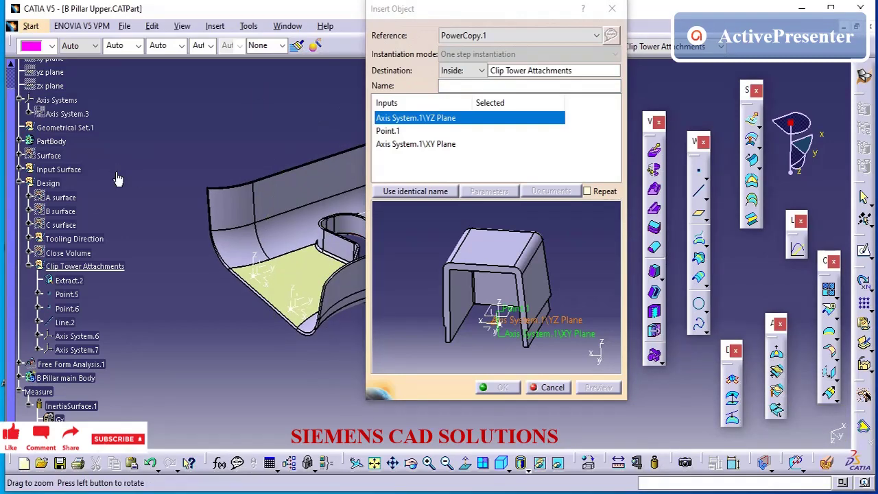
{"action": "left_click", "coordinate": [395, 131]}
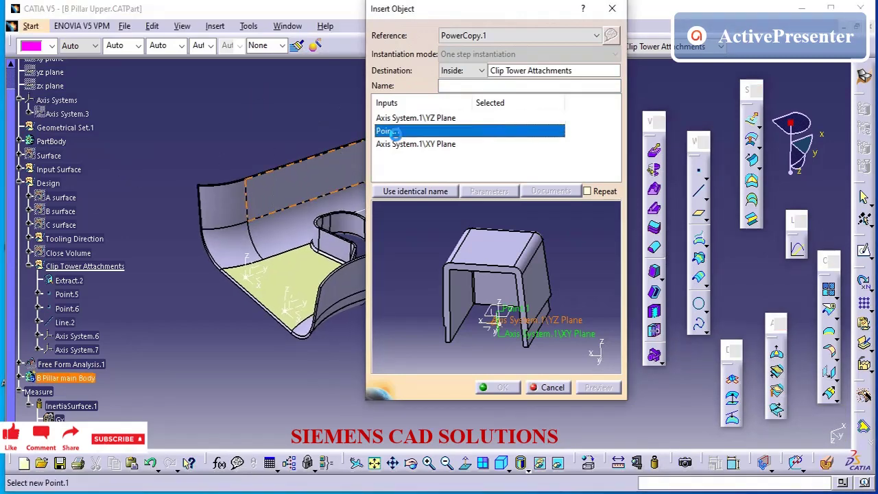
{"action": "left_click", "coordinate": [247, 277]}
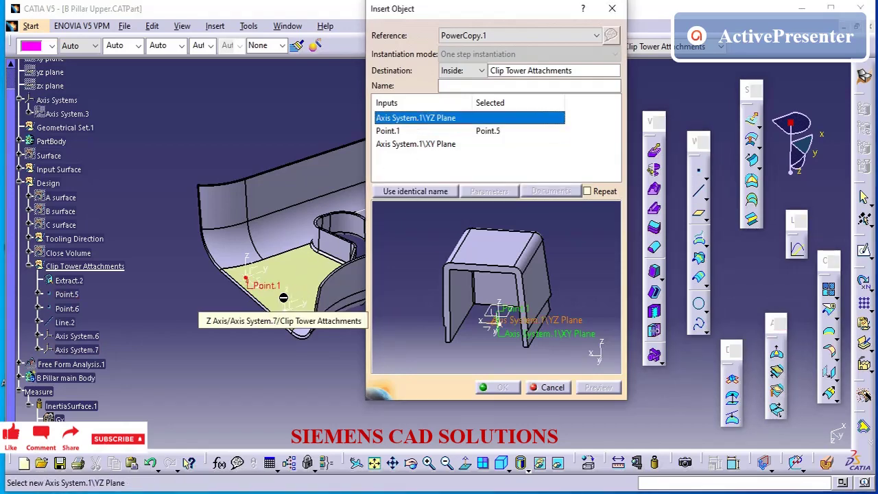
{"action": "left_click", "coordinate": [265, 267]}
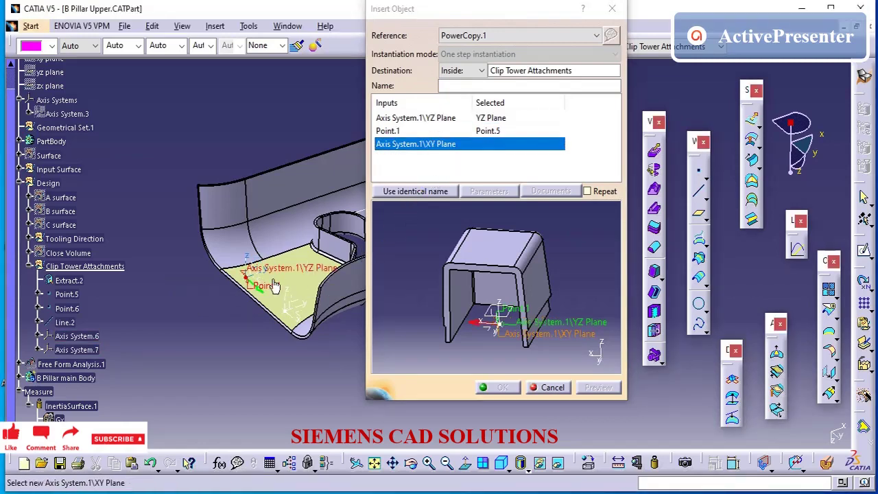
{"action": "left_click", "coordinate": [302, 307]}
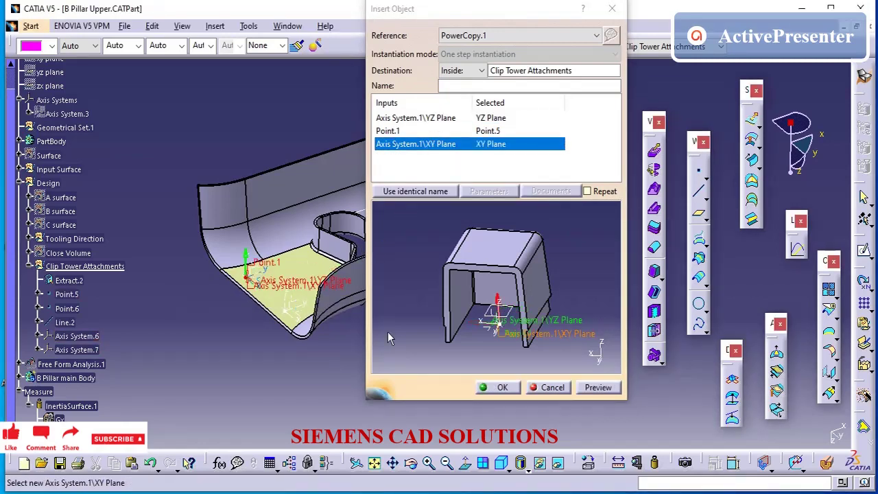
Complete the power copy instantiation at Point.5 and close the update diagnosis for EdgeFillet.21.
{"action": "left_click", "coordinate": [503, 388]}
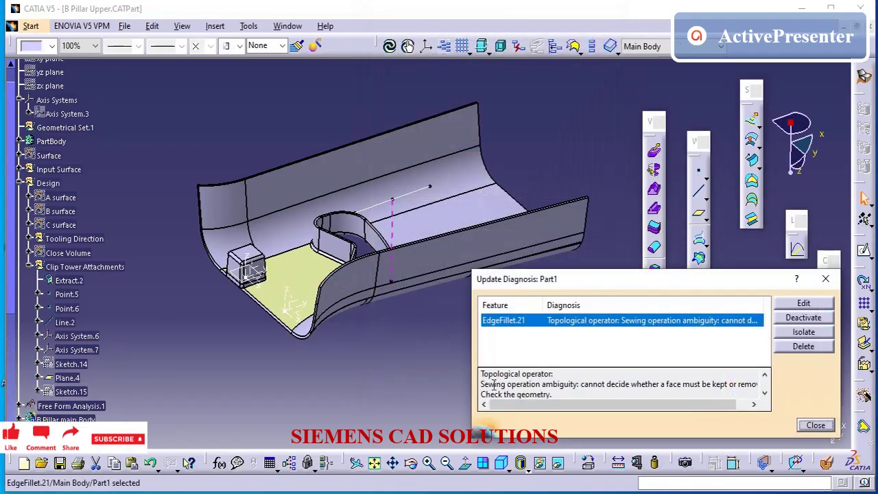
{"action": "left_click", "coordinate": [816, 425]}
Deactivate Remove.4 and EdgeFillet.21 together in the Main Body.
{"action": "middle_click_drag", "start_coordinate": [357, 335], "coordinate": [115, 359]}
{"action": "scroll", "coordinate": [115, 358], "scroll_direction": "down", "scroll_amount": 4}
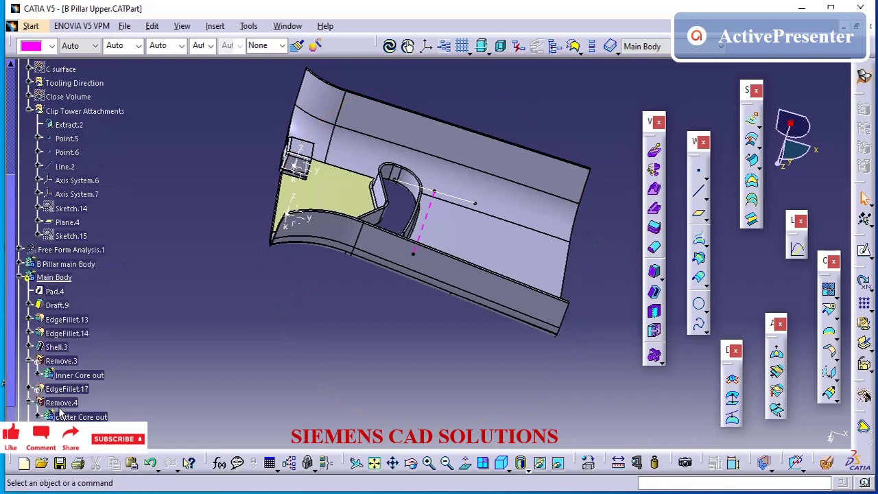
{"action": "left_click", "coordinate": [29, 402]}
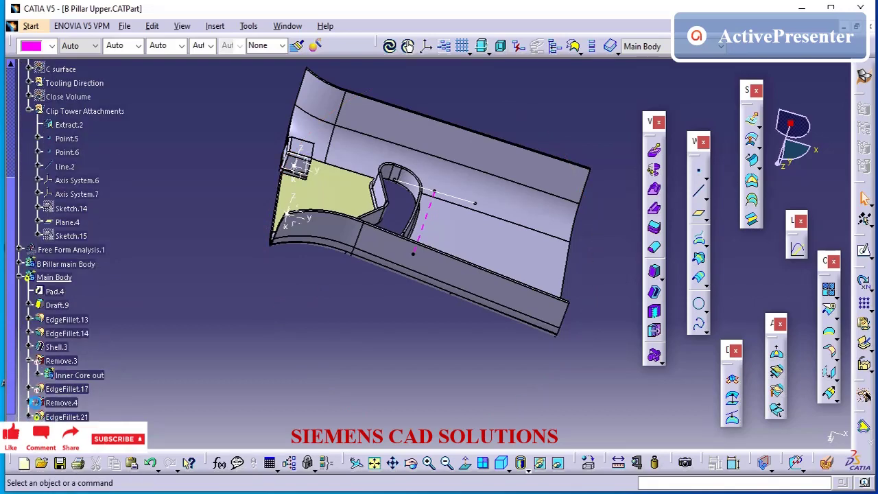
{"action": "left_click", "coordinate": [63, 404]}
{"action": "left_click", "coordinate": [68, 417], "text": "ctrl"}
{"action": "right_click", "coordinate": [73, 418]}
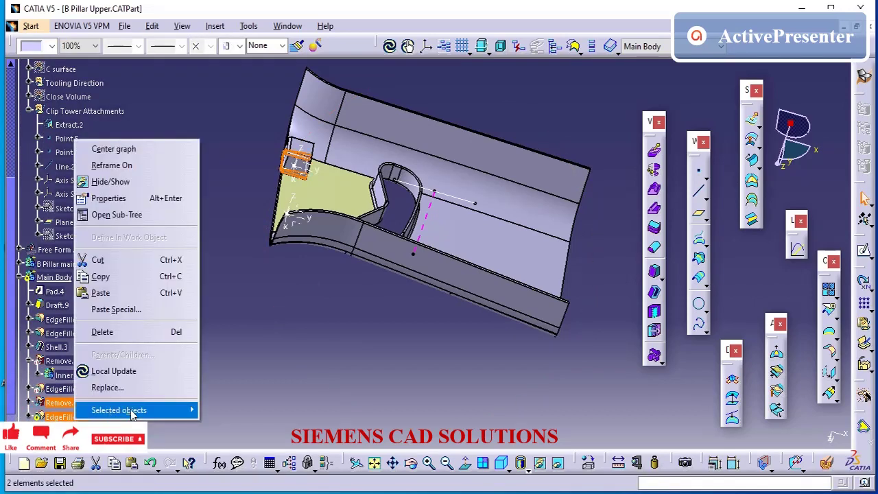
{"action": "mouse_move", "coordinate": [165, 410]}
{"action": "left_click", "coordinate": [234, 370]}
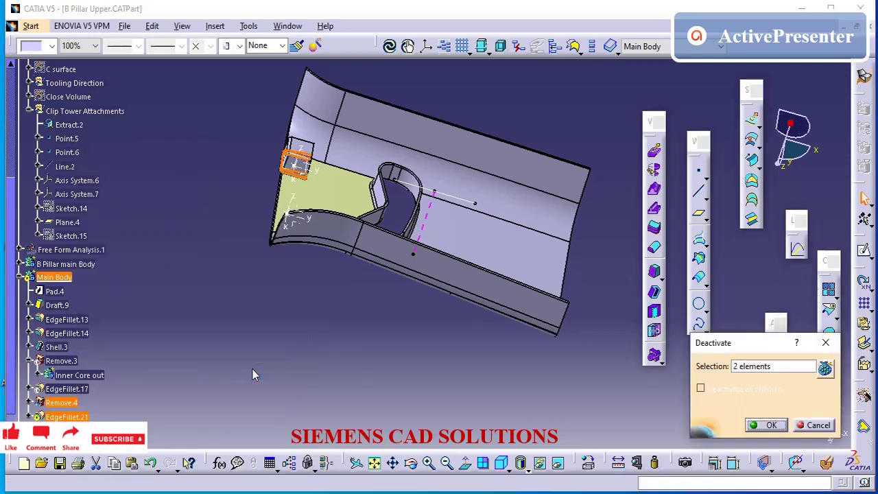
{"action": "left_click", "coordinate": [796, 422]}
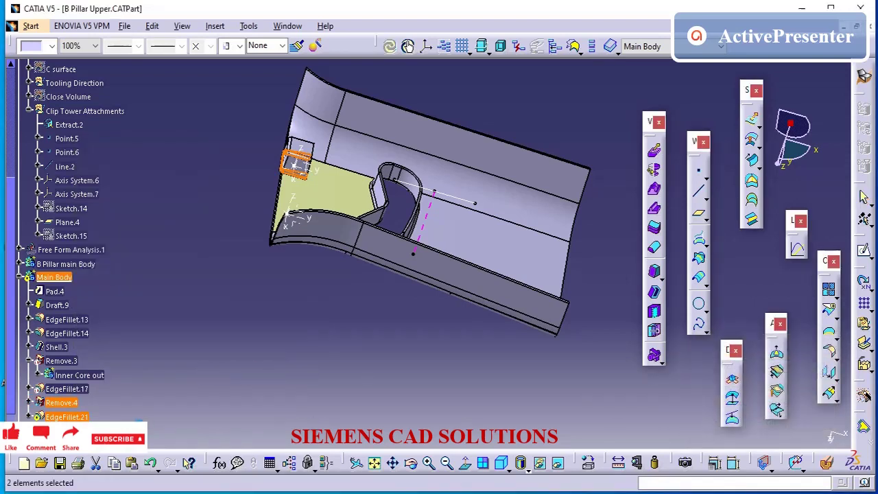
Activate Remove.3 and EdgeFillet.17 together in the Main Body.
{"action": "left_click", "coordinate": [73, 389]}
{"action": "left_click", "coordinate": [68, 360], "text": "ctrl"}
{"action": "right_click", "coordinate": [64, 359]}
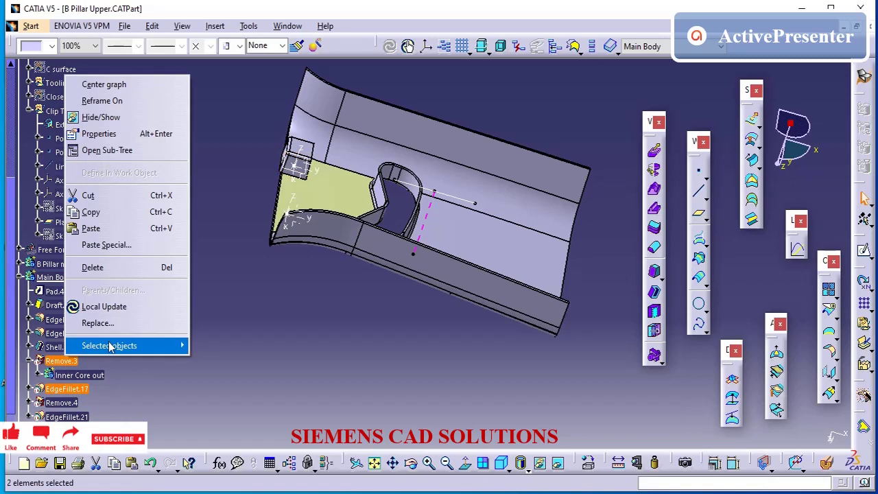
{"action": "mouse_move", "coordinate": [111, 345]}
{"action": "left_click", "coordinate": [228, 399]}
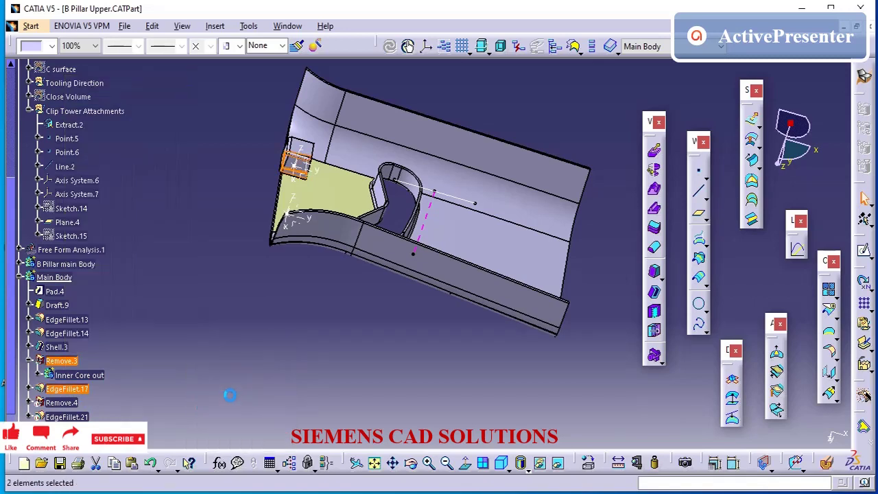
{"action": "left_click", "coordinate": [184, 322]}
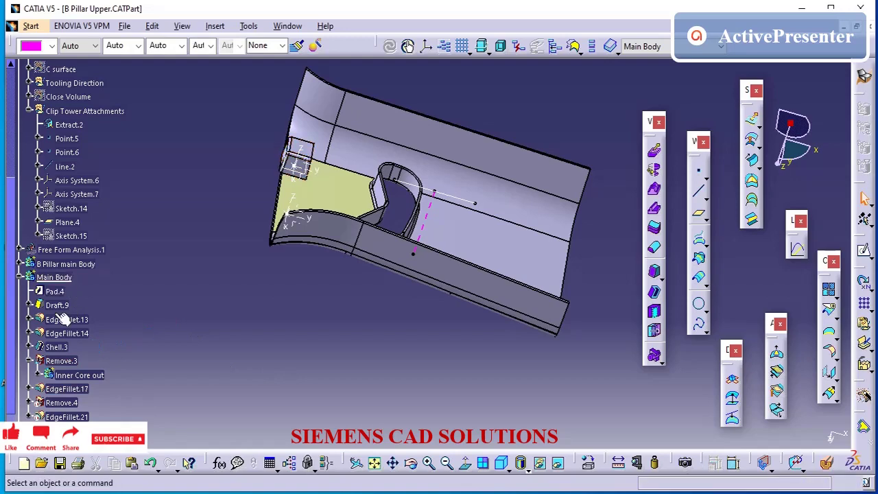
Set the X coordinate of Point.5 under the instantiated dog house to -140 mm.
{"action": "mouse_move", "coordinate": [414, 197]}
{"action": "middle_mouse_down"}
{"action": "mouse_move", "coordinate": [409, 179]}
{"action": "mouse_move", "coordinate": [412, 223]}
{"action": "mouse_move", "coordinate": [401, 194]}
{"action": "middle_mouse_up"}
{"action": "middle_click_drag", "start_coordinate": [419, 246], "coordinate": [276, 324]}
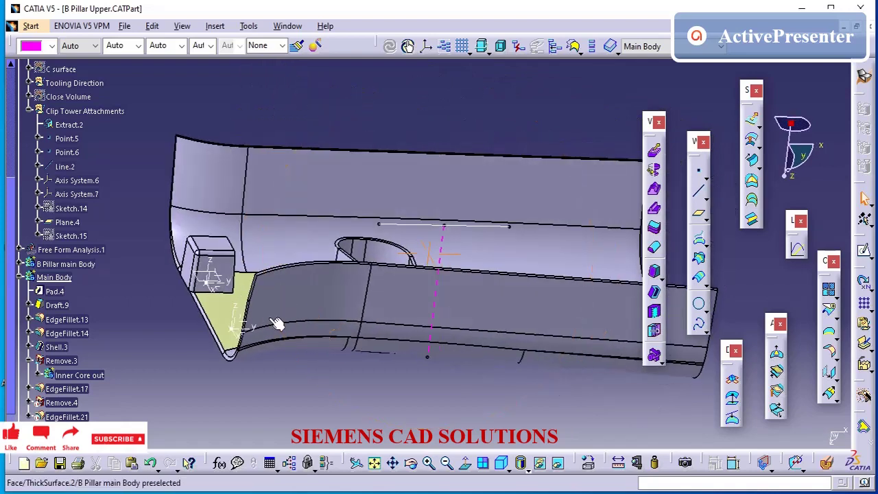
{"action": "double_click", "coordinate": [213, 288]}
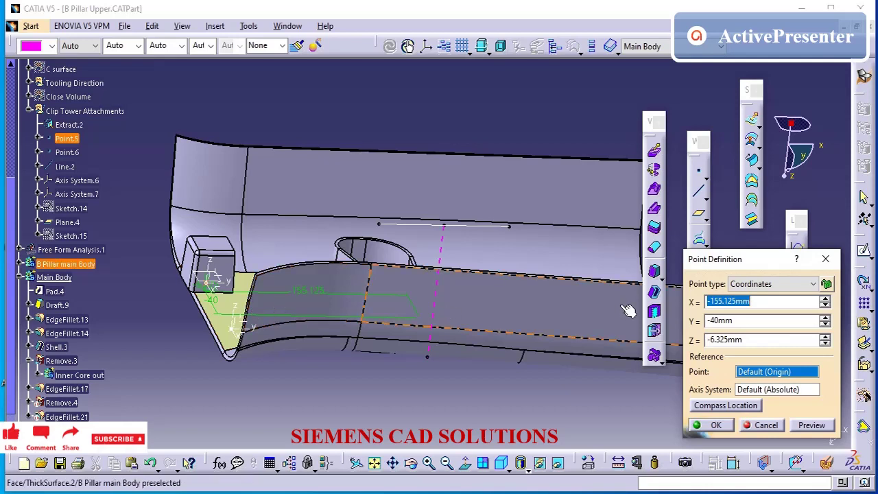
{"action": "left_click_drag", "start_coordinate": [759, 300], "coordinate": [717, 299]}
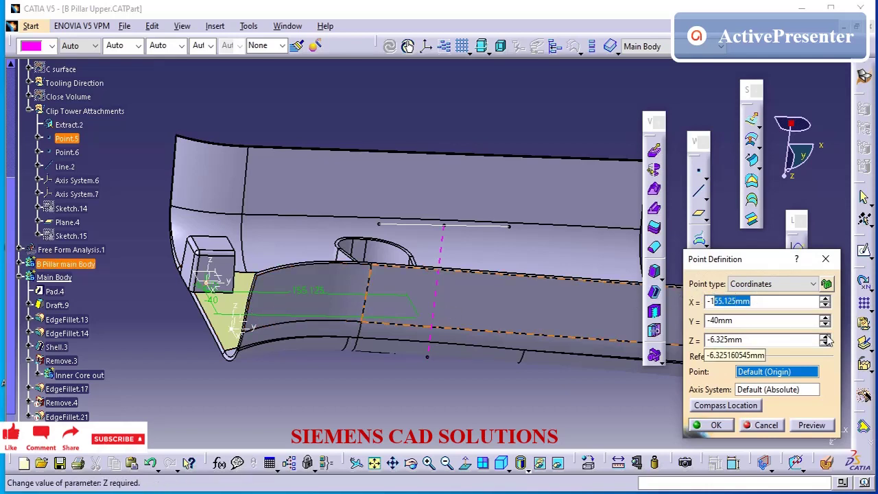
{"action": "type", "text": "40"}
{"action": "key", "text": "Return"}
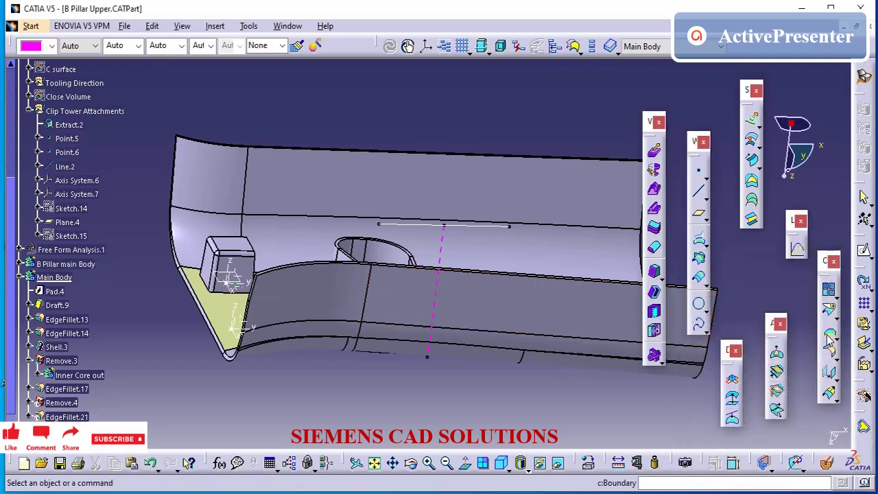
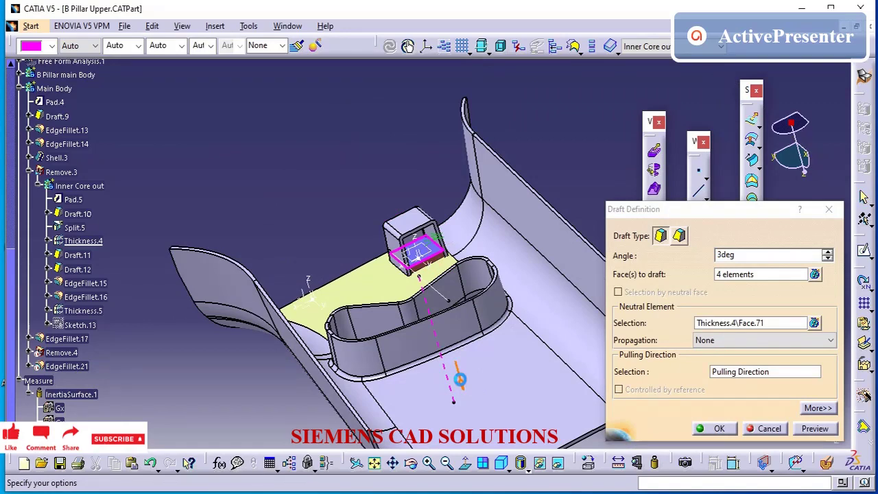
Apply the 3 deg Draft.11 definition in Inner Core out, with four faces, neutral element Thickness.4\Face.71 and Pulling Direction.
{"action": "left_click", "coordinate": [692, 403]}
{"action": "left_click", "coordinate": [719, 429]}
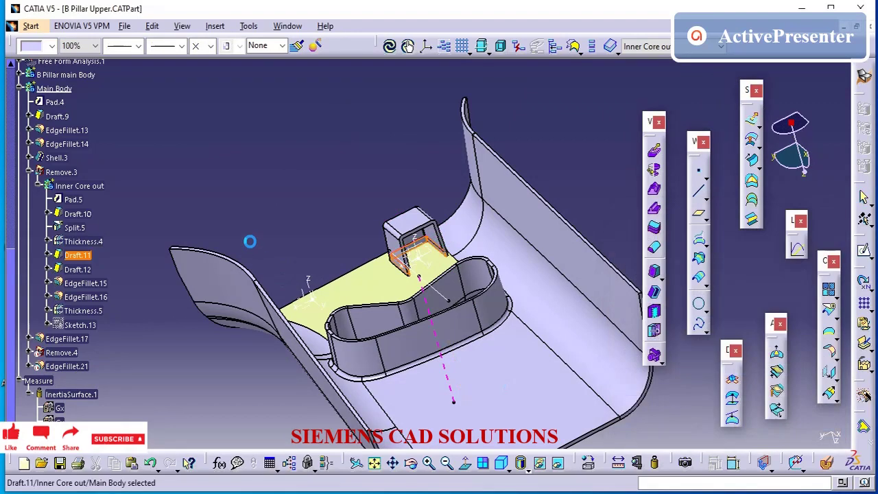
{"action": "left_click", "coordinate": [271, 228]}
Set the Z coordinate of Point.5 to 0 mm.
{"action": "middle_click_drag", "start_coordinate": [274, 275], "coordinate": [406, 233]}
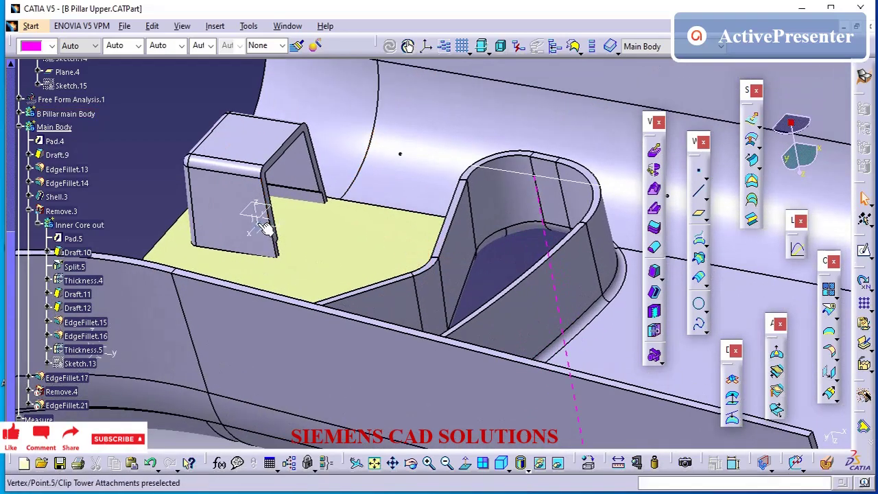
{"action": "double_click", "coordinate": [257, 222]}
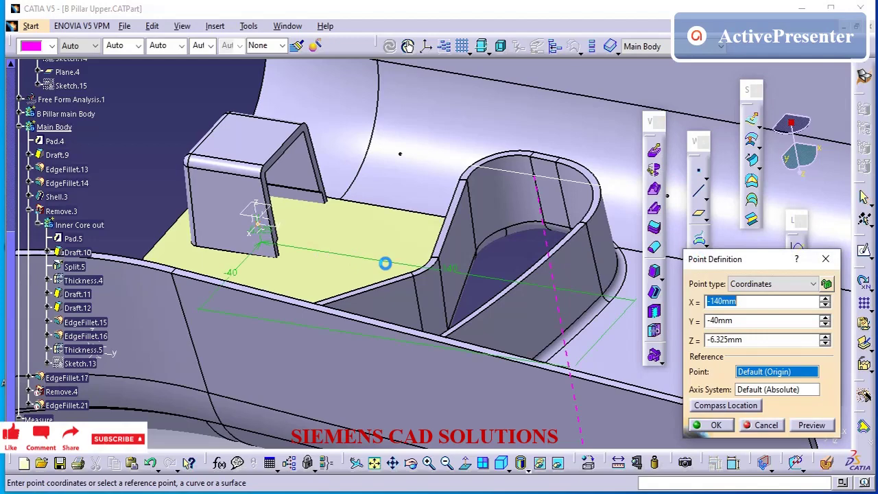
{"action": "middle_click_drag", "start_coordinate": [537, 293], "coordinate": [451, 267]}
{"action": "middle_click_drag", "start_coordinate": [312, 218], "coordinate": [328, 213]}
{"action": "left_click_drag", "start_coordinate": [745, 338], "coordinate": [670, 338]}
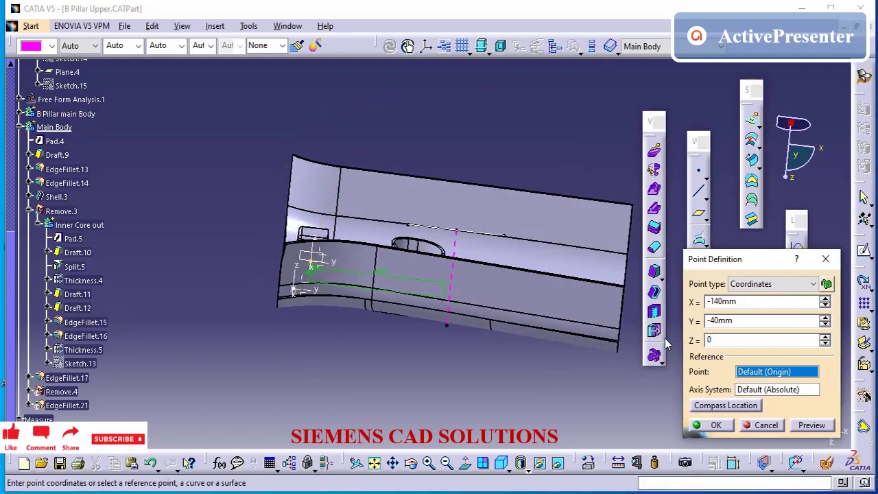
{"action": "key", "text": "Return"}
Set the Z coordinate of Point.5 to -2 mm.
{"action": "middle_click_drag", "start_coordinate": [373, 235], "coordinate": [327, 207]}
{"action": "double_click", "coordinate": [345, 270]}
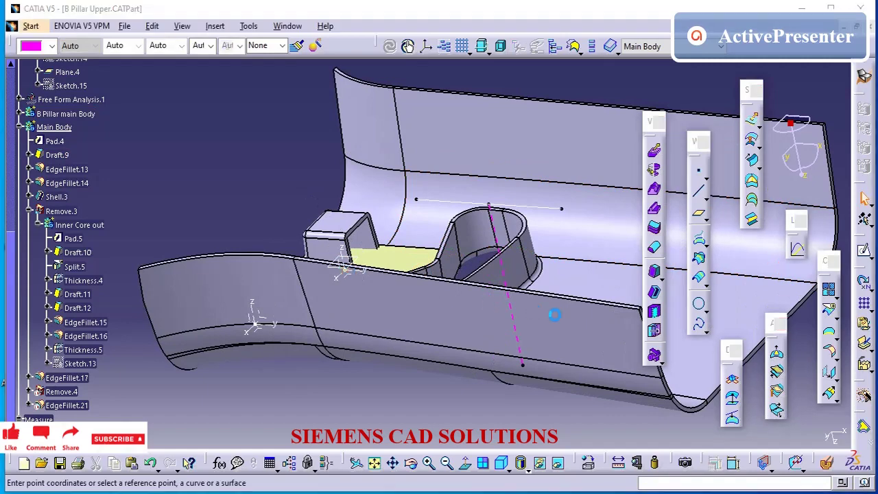
{"action": "left_click_drag", "start_coordinate": [722, 338], "coordinate": [705, 343]}
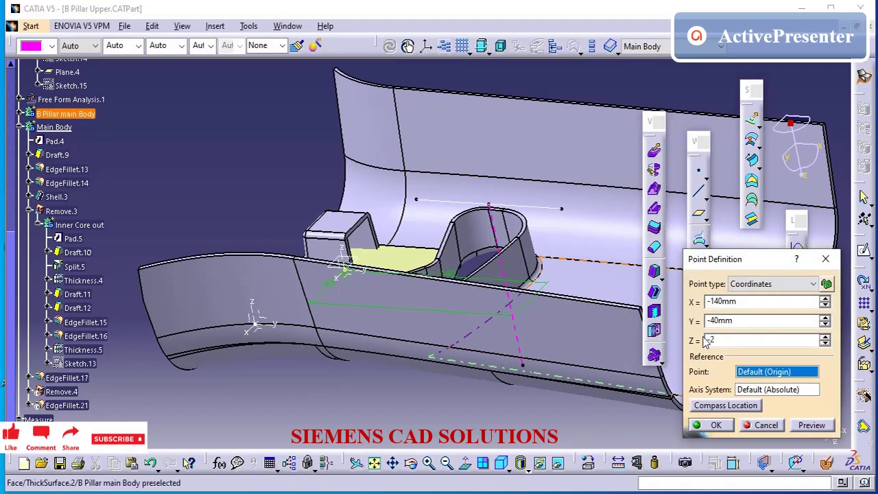
{"action": "type", "text": "-2"}
{"action": "key", "text": "Return"}
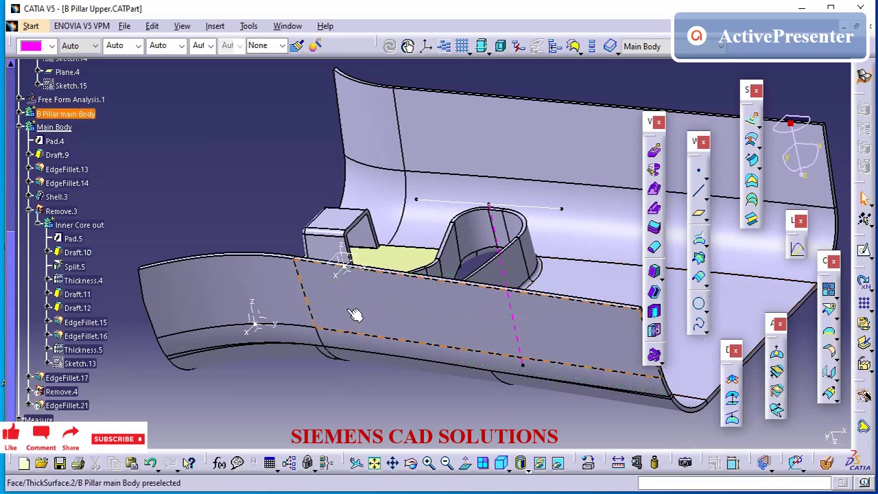
Set the Z coordinate of Point.5 to -4 mm.
{"action": "double_click", "coordinate": [350, 270]}
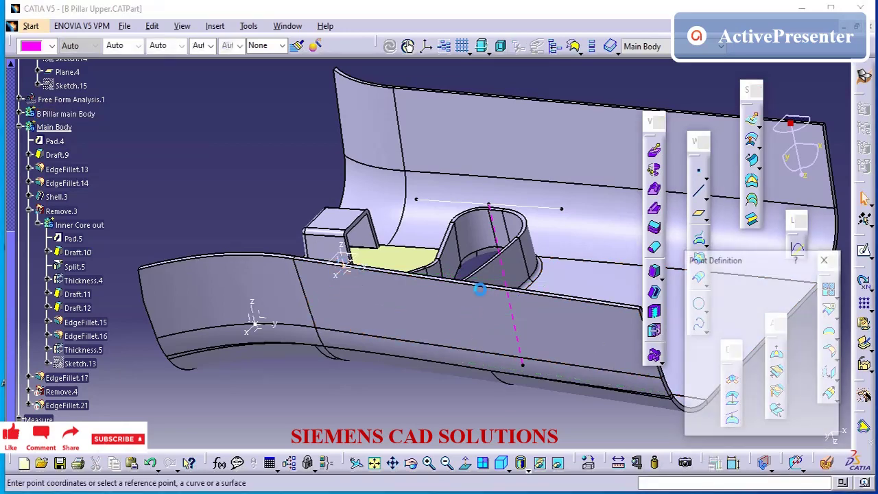
{"action": "double_click", "coordinate": [730, 339]}
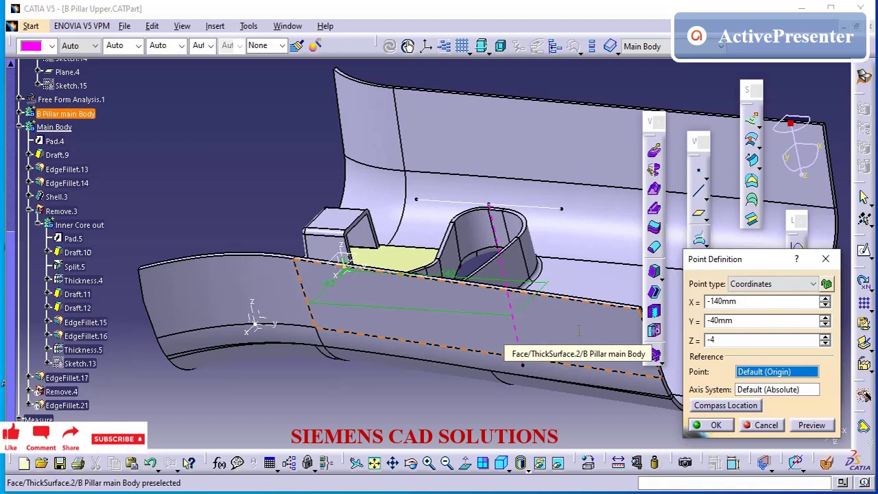
{"action": "type", "text": "-4"}
{"action": "key", "text": "Return"}
Collapse the Remove.3 and Main Body branches in the specification tree and bring Clip Tower Attachments into view.
{"action": "middle_click_drag", "start_coordinate": [399, 280], "coordinate": [341, 257]}
{"action": "middle_click_drag", "start_coordinate": [478, 239], "coordinate": [497, 276]}
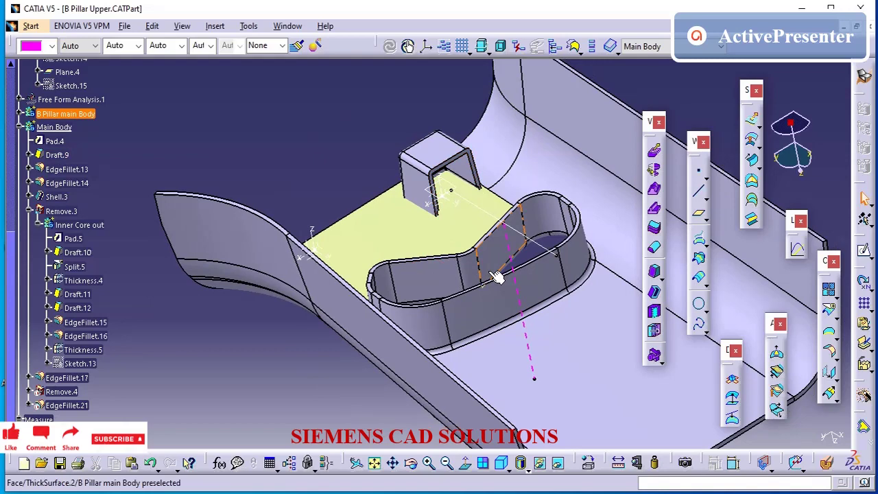
{"action": "left_click", "coordinate": [29, 211]}
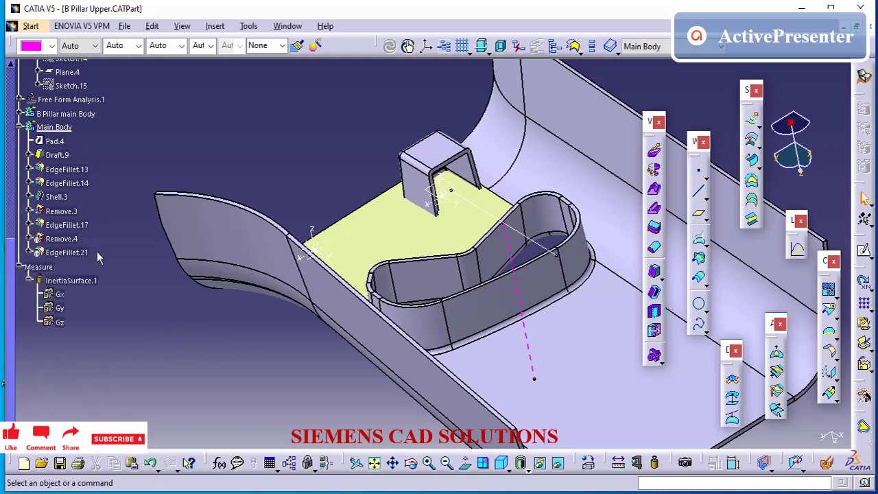
{"action": "scroll", "coordinate": [27, 206], "scroll_direction": "up", "scroll_amount": 2}
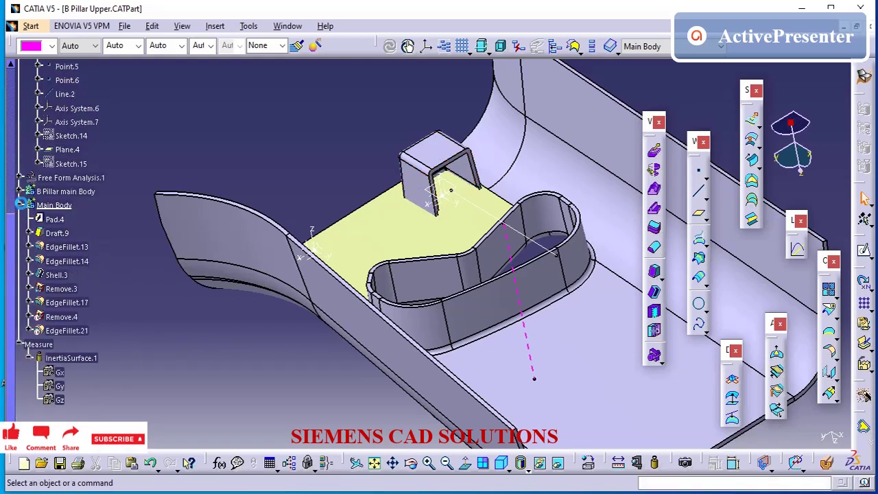
{"action": "left_click", "coordinate": [21, 204]}
{"action": "scroll", "coordinate": [213, 192], "scroll_direction": "up", "scroll_amount": 3}
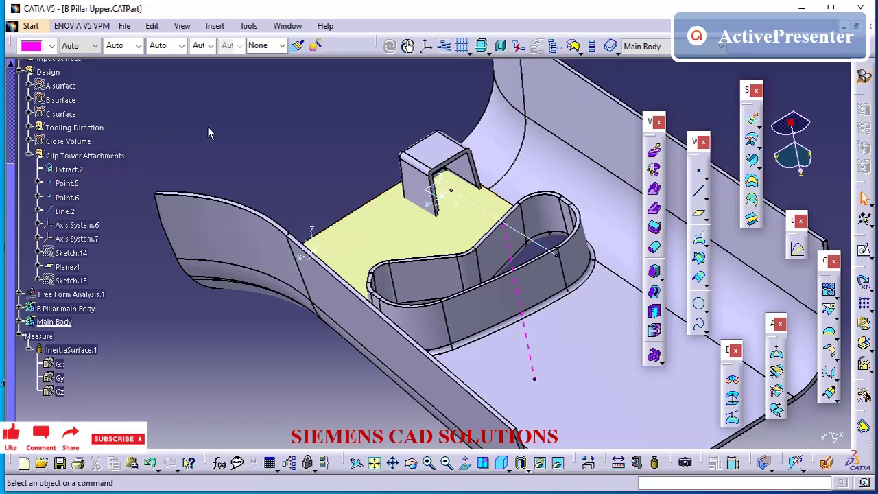
{"action": "middle_click_drag", "start_coordinate": [439, 295], "coordinate": [472, 323]}
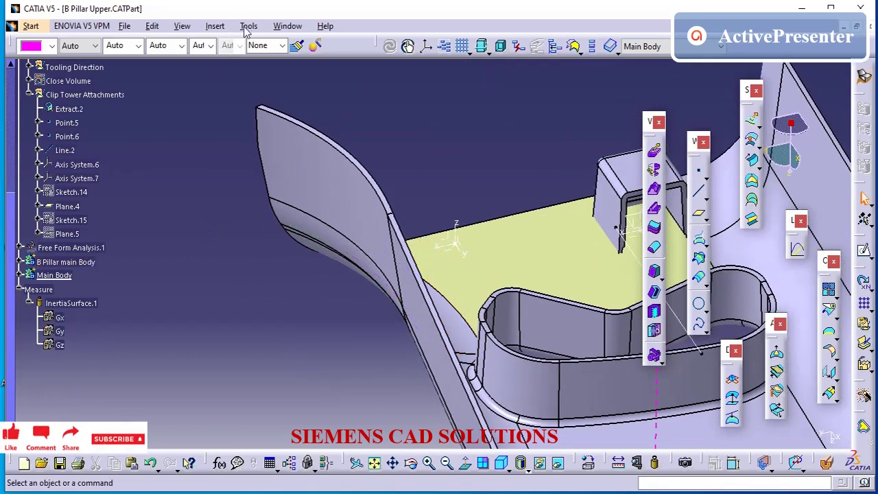
{"action": "left_click", "coordinate": [218, 27]}
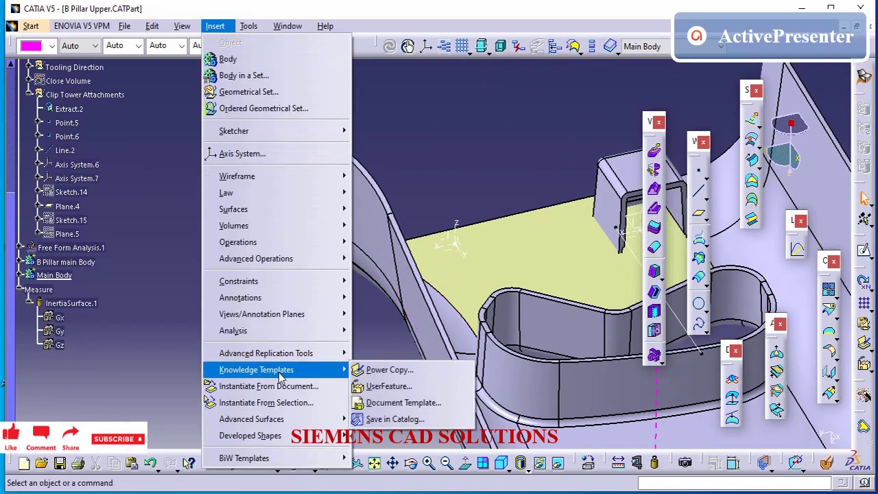
{"action": "left_click", "coordinate": [289, 408]}
{"action": "left_click", "coordinate": [288, 26]}
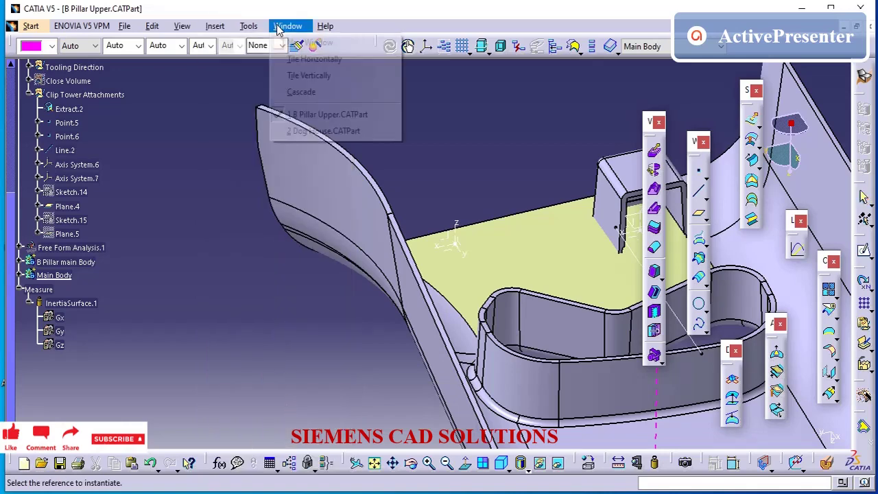
{"action": "left_click", "coordinate": [322, 131]}
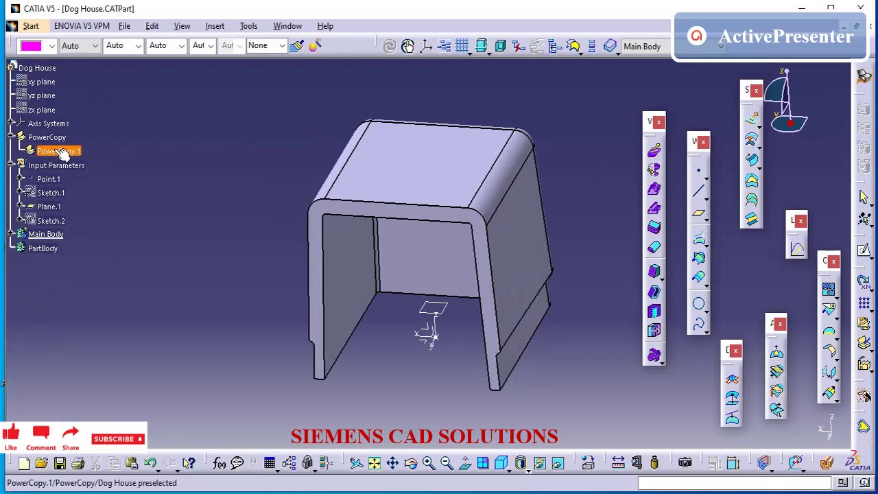
{"action": "left_click", "coordinate": [58, 151]}
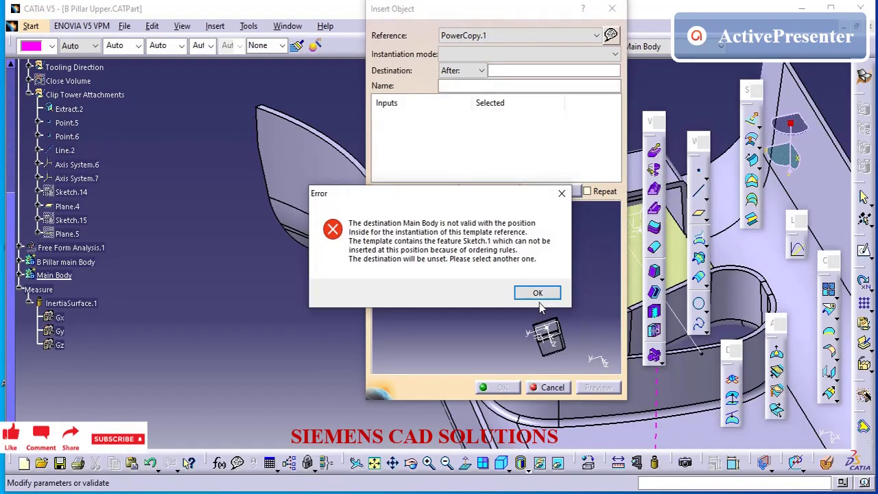
{"action": "left_click", "coordinate": [538, 294]}
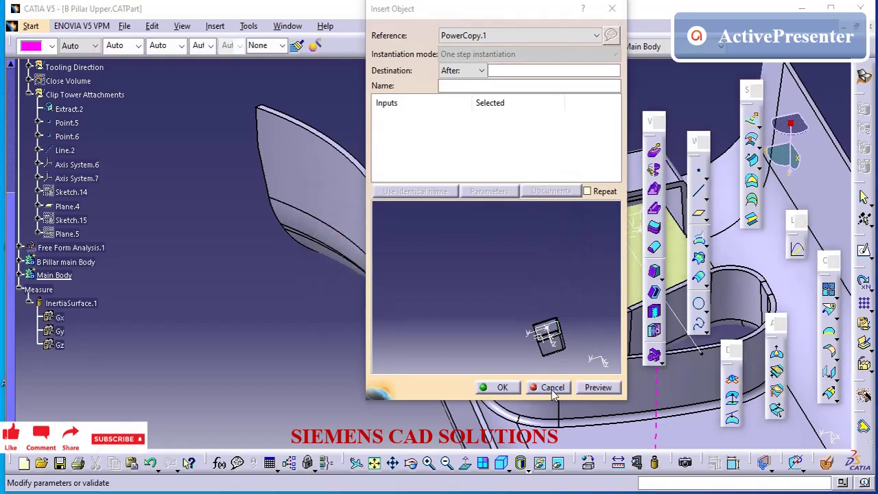
{"action": "left_click", "coordinate": [552, 388]}
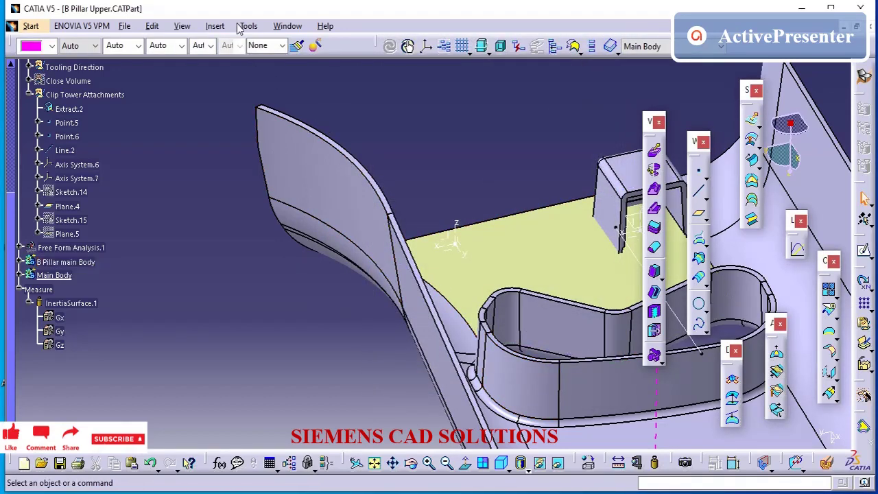
Define the Clip Tower Attachments geometrical set as the current work object.
{"action": "left_click", "coordinate": [277, 28]}
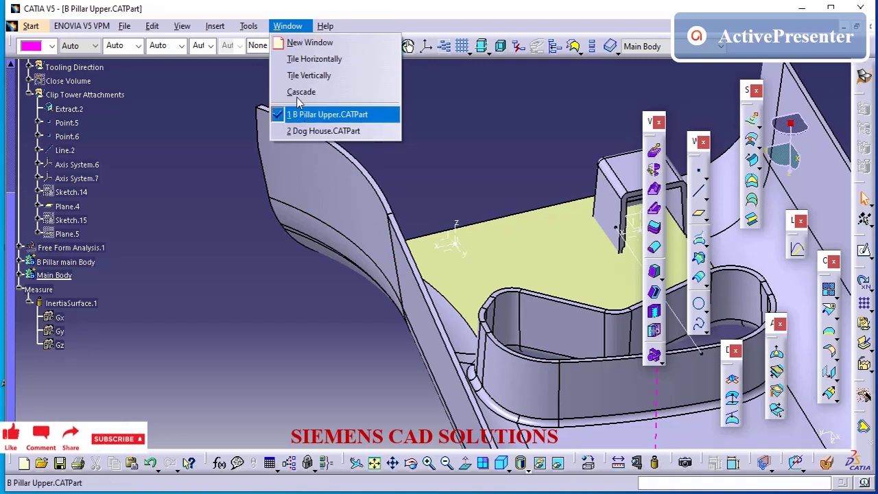
{"action": "left_click", "coordinate": [230, 77]}
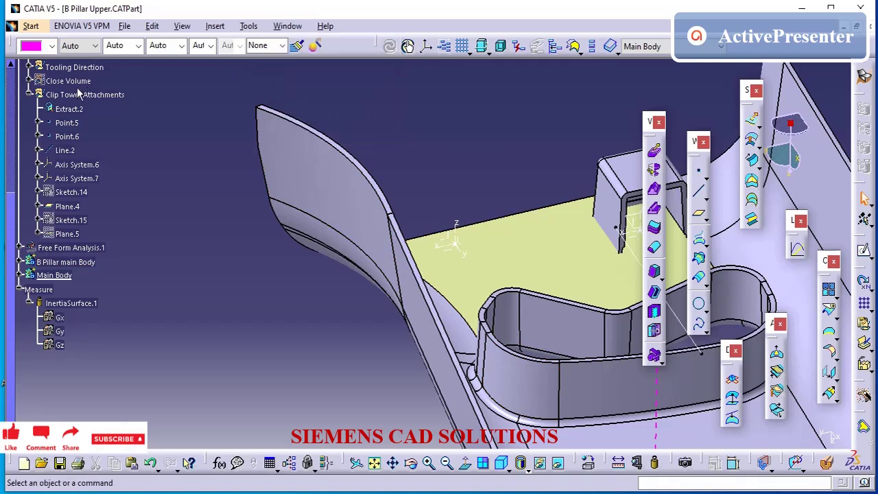
{"action": "right_click", "coordinate": [81, 95]}
{"action": "left_click", "coordinate": [138, 192]}
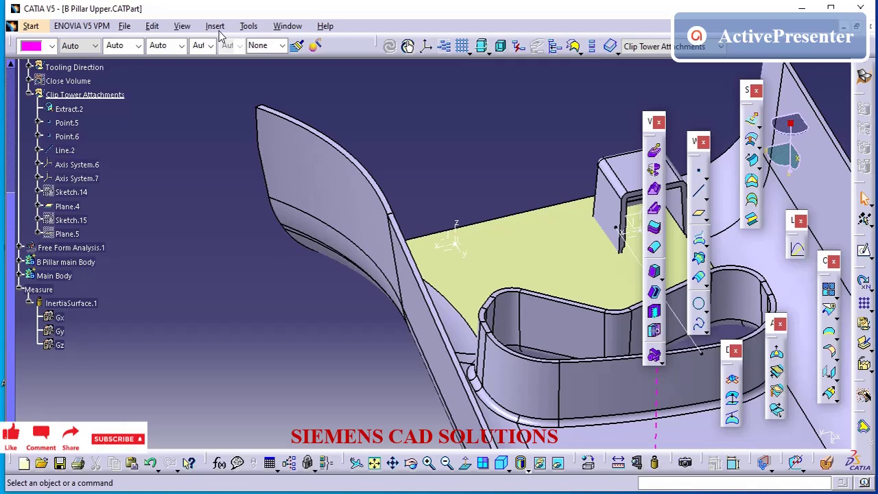
Start instantiating from a selection, using PowerCopy.1 in Dog House.CATPart as the reference.
{"action": "left_click", "coordinate": [245, 27]}
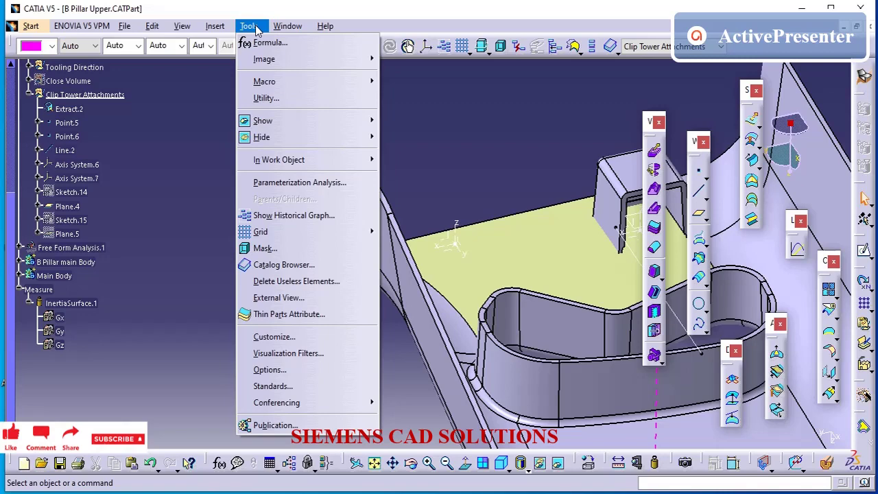
{"action": "mouse_move", "coordinate": [232, 29]}
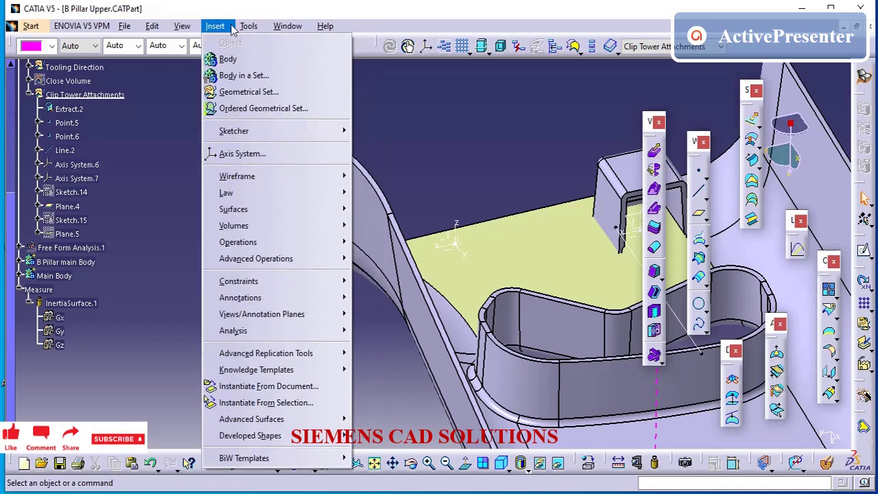
{"action": "left_click", "coordinate": [288, 404]}
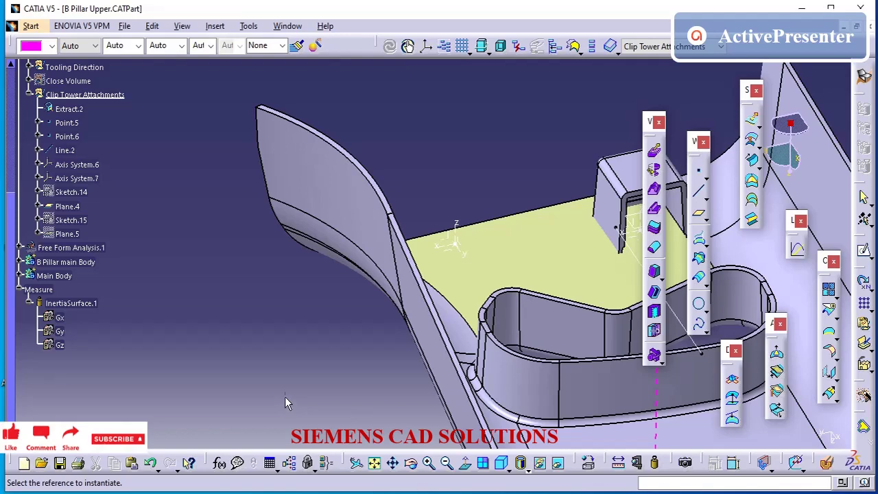
{"action": "left_click", "coordinate": [278, 27]}
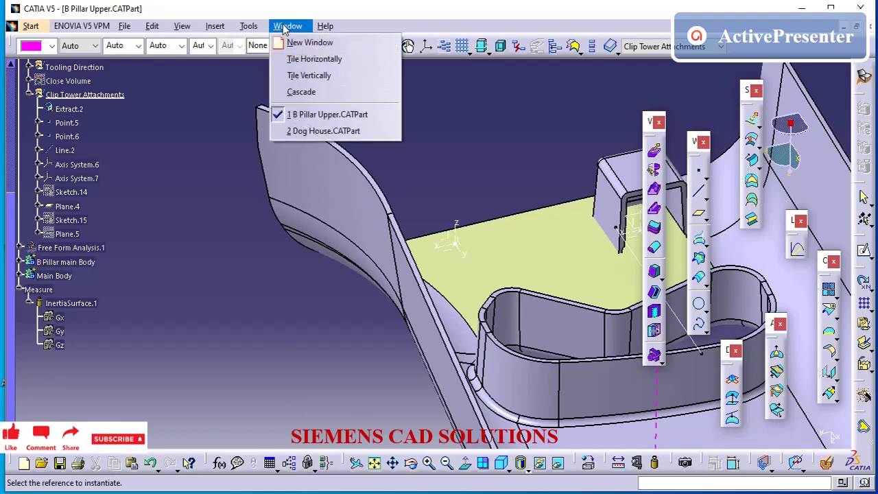
{"action": "left_click", "coordinate": [311, 133]}
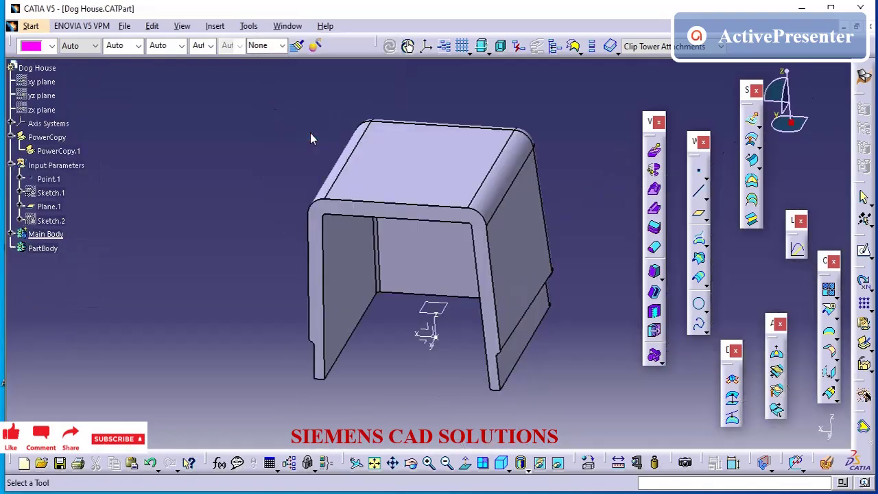
{"action": "left_click", "coordinate": [58, 151]}
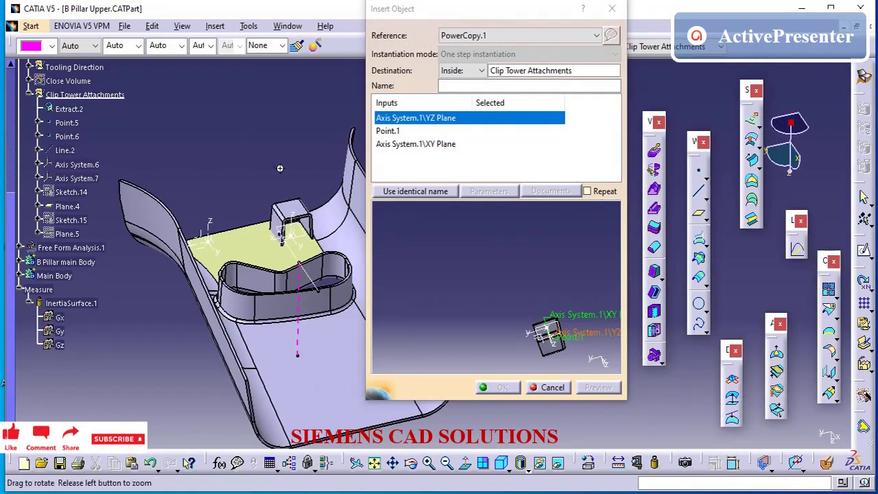
Assign the YZ plane, Point.6 and XY plane of the axis system at Point.6 as the power copy inputs and insert it.
{"action": "middle_click_drag", "start_coordinate": [280, 168], "coordinate": [403, 175]}
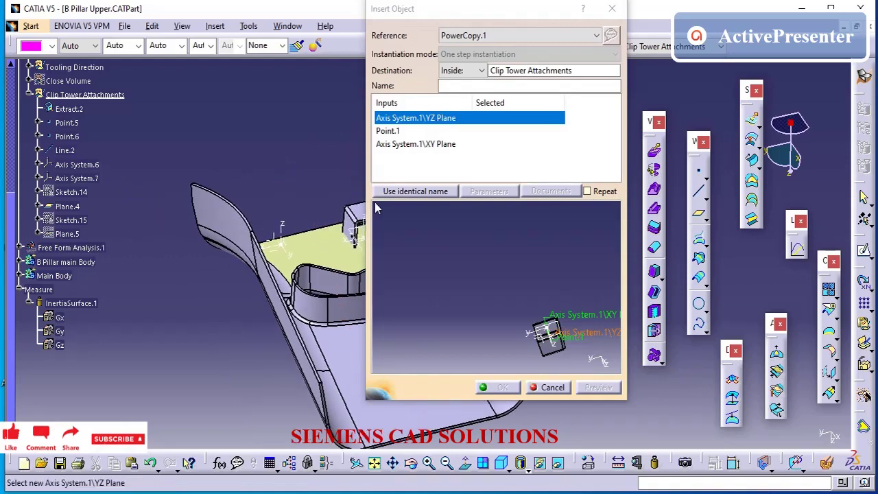
{"action": "left_click", "coordinate": [292, 242]}
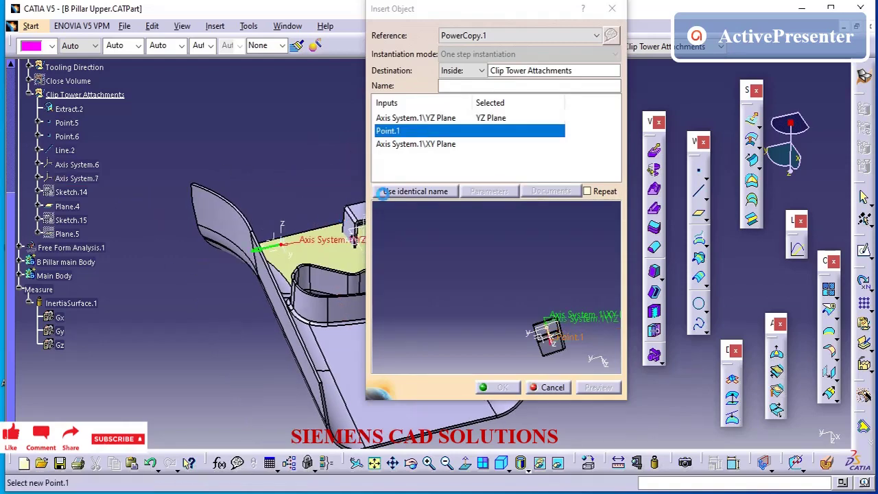
{"action": "left_click", "coordinate": [280, 245]}
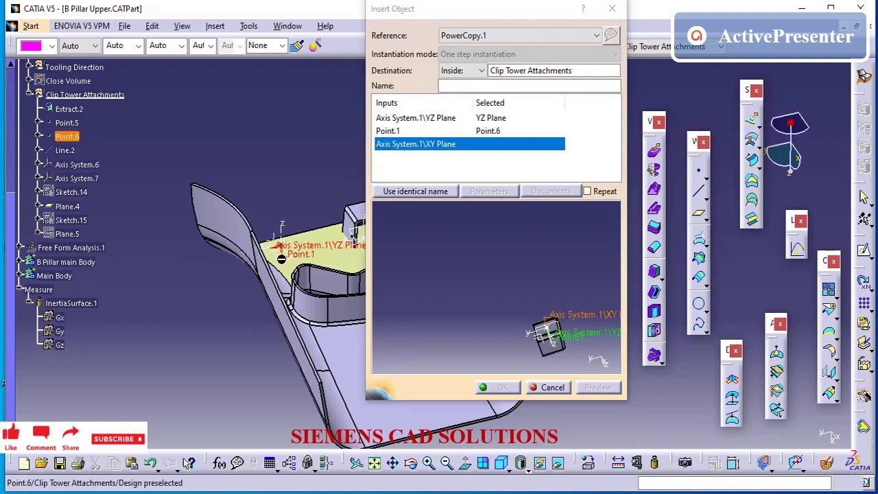
{"action": "left_click", "coordinate": [274, 253]}
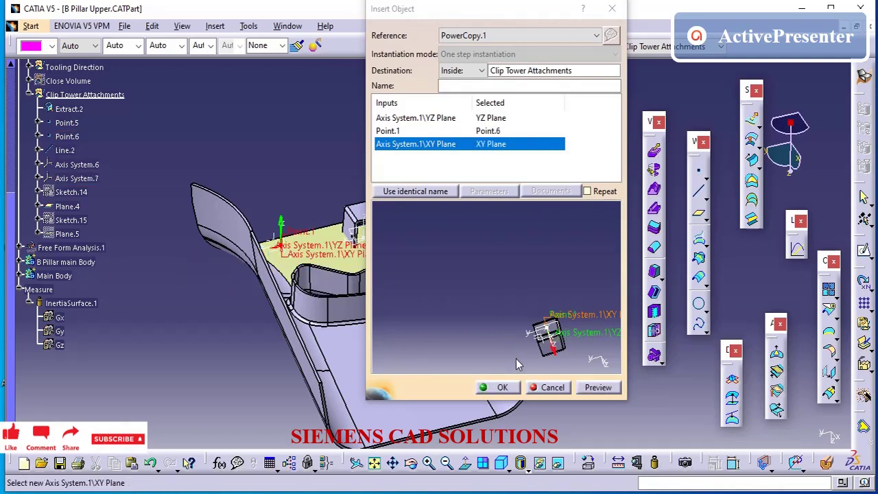
{"action": "left_click", "coordinate": [502, 388]}
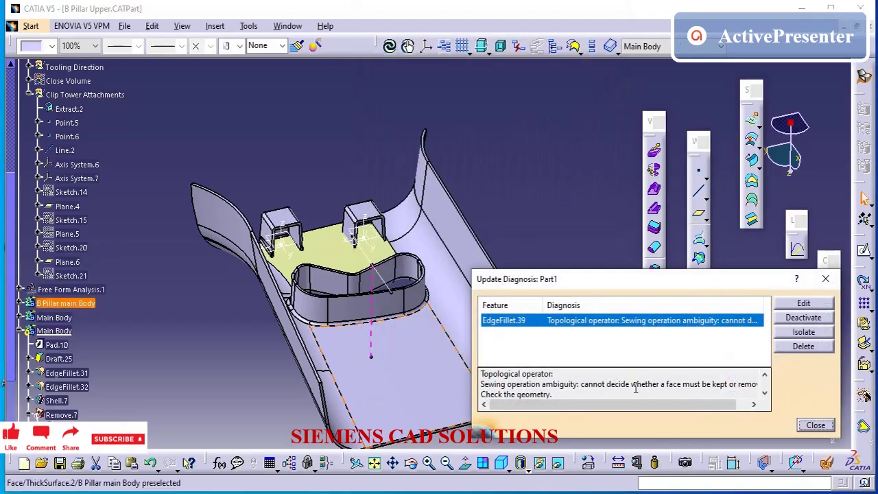
Dismiss the update diagnosis and deactivate Remove.8 and EdgeFillet.39 in the new Main Body.
{"action": "left_click", "coordinate": [815, 425]}
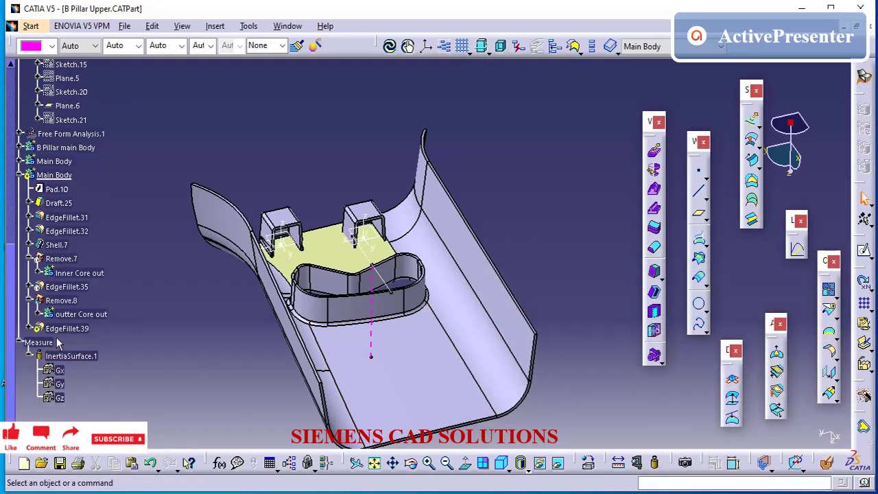
{"action": "left_click", "coordinate": [67, 329]}
{"action": "left_click", "coordinate": [62, 301], "text": "ctrl"}
{"action": "right_click", "coordinate": [63, 300]}
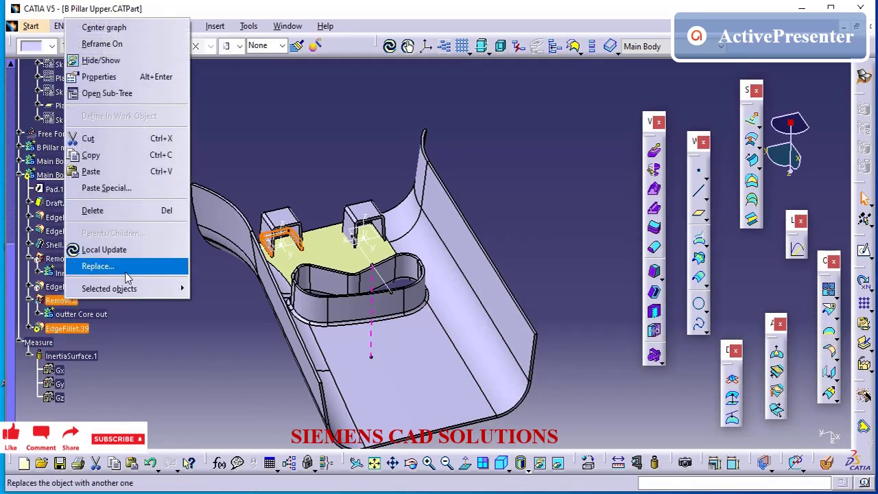
{"action": "mouse_move", "coordinate": [171, 288]}
{"action": "left_click", "coordinate": [230, 345]}
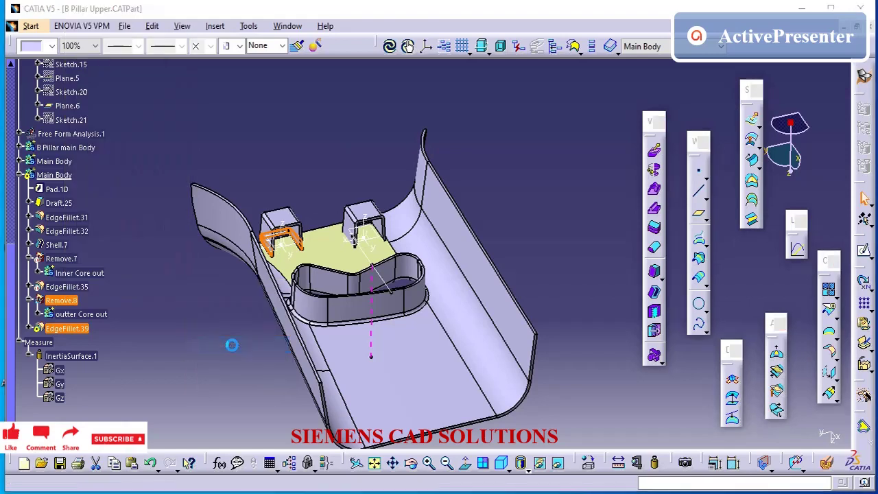
{"action": "left_click", "coordinate": [767, 425]}
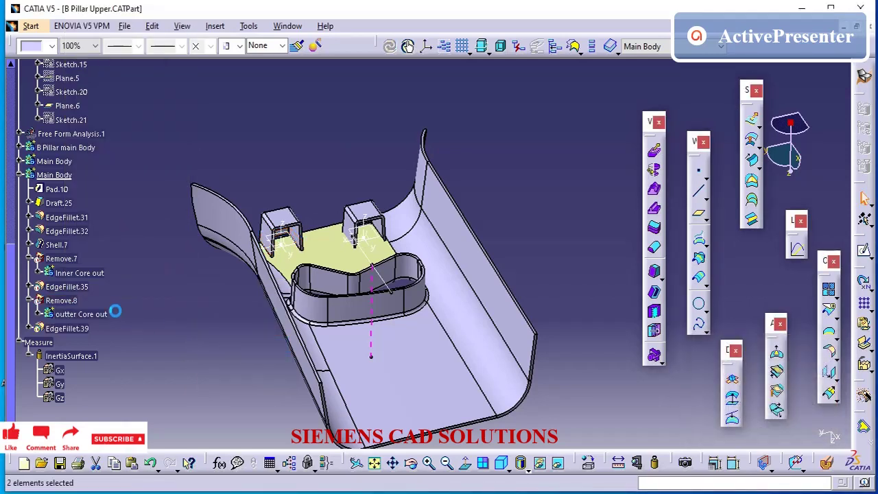
Activate Remove.7 and EdgeFillet.35 in the new Main Body.
{"action": "left_click", "coordinate": [63, 258]}
{"action": "right_click", "coordinate": [63, 259]}
{"action": "mouse_move", "coordinate": [123, 487]}
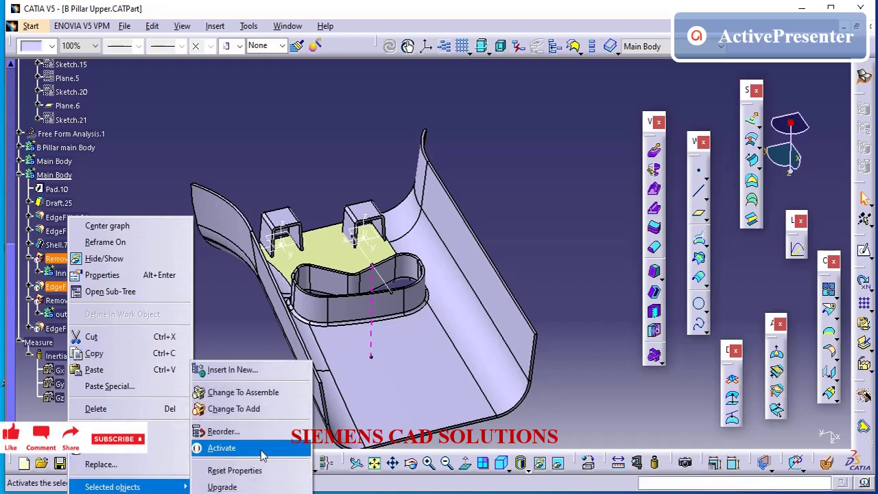
{"action": "left_click", "coordinate": [252, 443]}
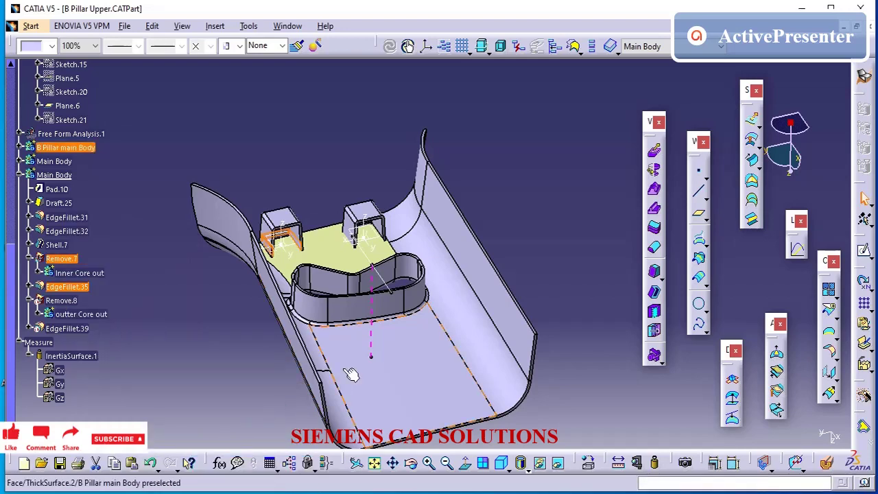
{"action": "left_click", "coordinate": [216, 328]}
Set the coordinates of the second dog house's reference point to X -140 mm and Z -4 mm.
{"action": "middle_click_drag", "start_coordinate": [225, 346], "coordinate": [391, 357]}
{"action": "double_click", "coordinate": [392, 358]}
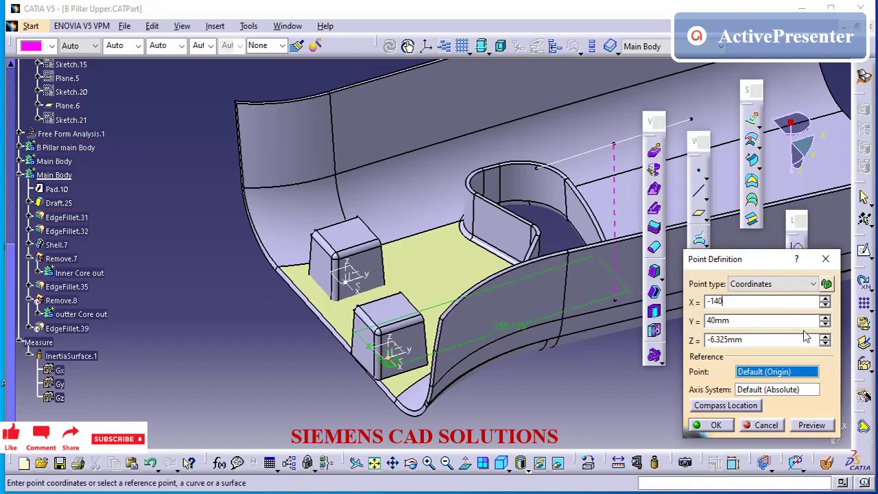
{"action": "left_click", "coordinate": [757, 340]}
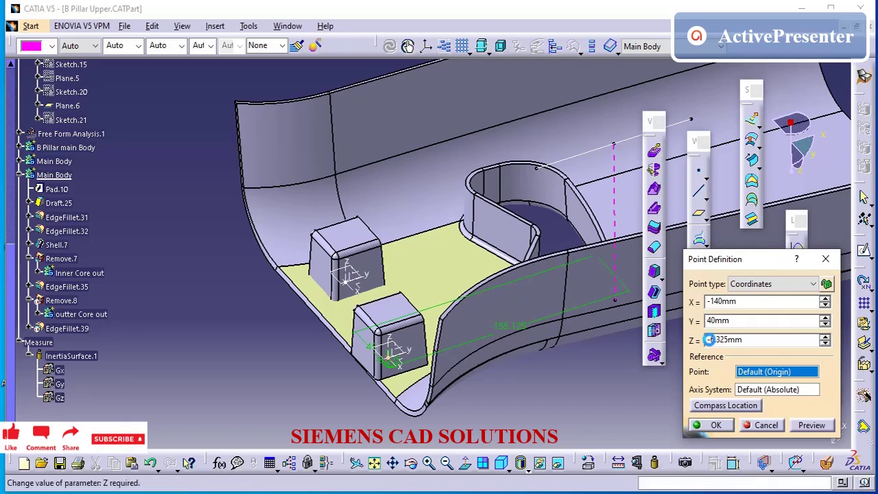
{"action": "left_click_drag", "start_coordinate": [757, 339], "coordinate": [710, 339]}
{"action": "type", "text": "4"}
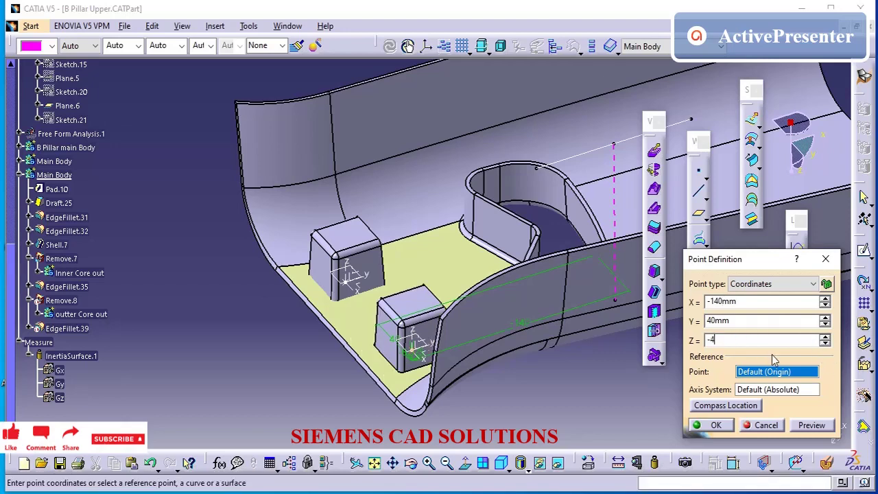
{"action": "key", "text": "Return"}
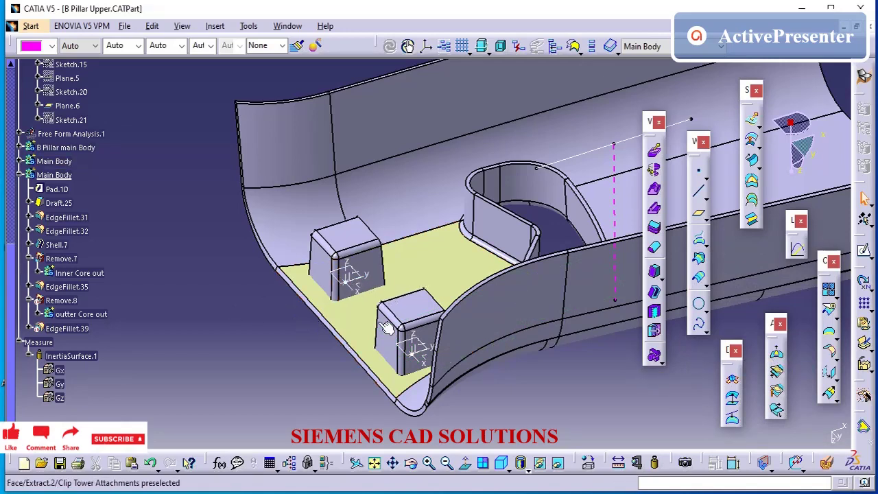
Locate Draft.27 under Inner Core out in the specification tree and reverse its pulling direction, keeping the 3° angle.
{"action": "middle_click_drag", "start_coordinate": [352, 329], "coordinate": [253, 313]}
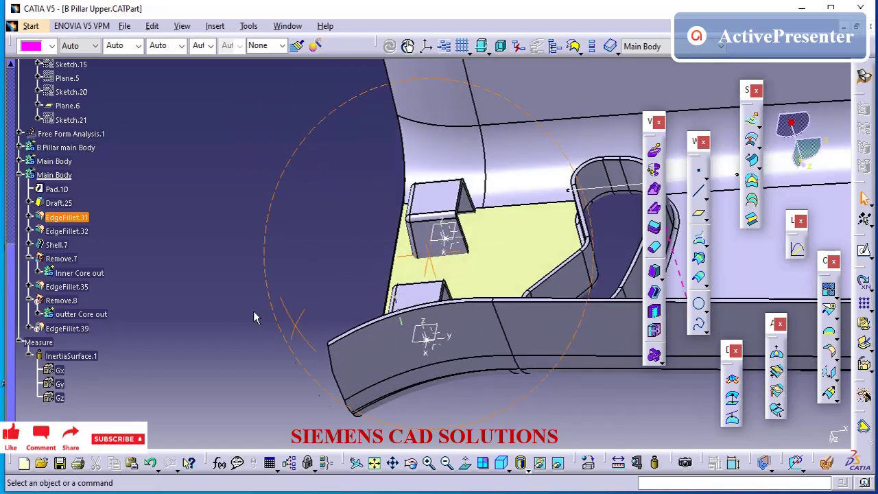
{"action": "middle_click_drag", "start_coordinate": [464, 363], "coordinate": [399, 352]}
{"action": "middle_click_drag", "start_coordinate": [376, 341], "coordinate": [477, 282]}
{"action": "scroll", "coordinate": [404, 255], "scroll_direction": "up", "scroll_amount": 1}
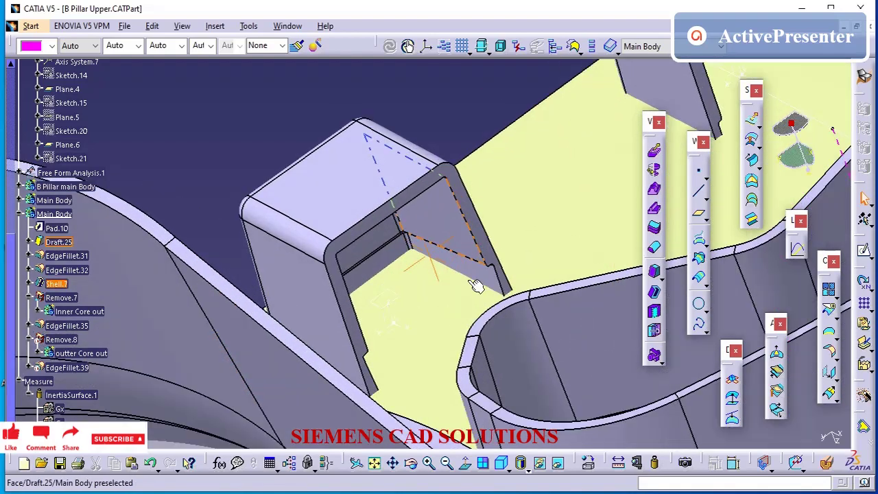
{"action": "right_click", "coordinate": [472, 218]}
{"action": "left_click", "coordinate": [511, 230]}
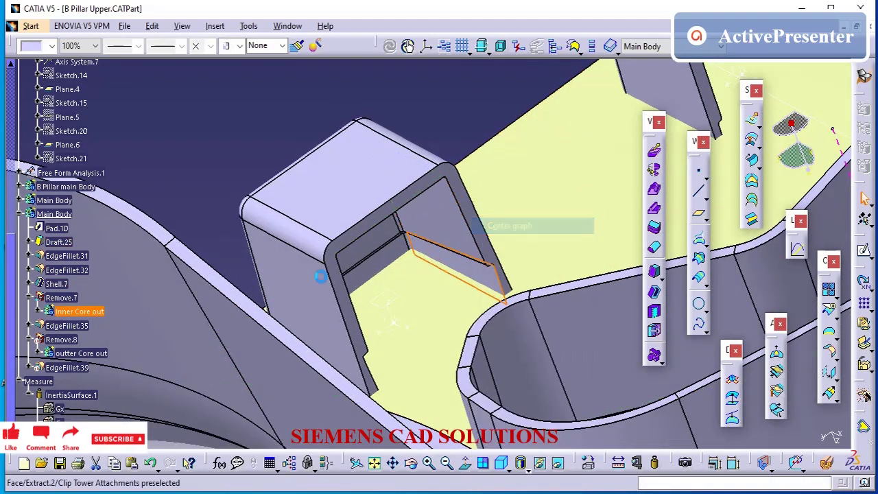
{"action": "double_click", "coordinate": [70, 255]}
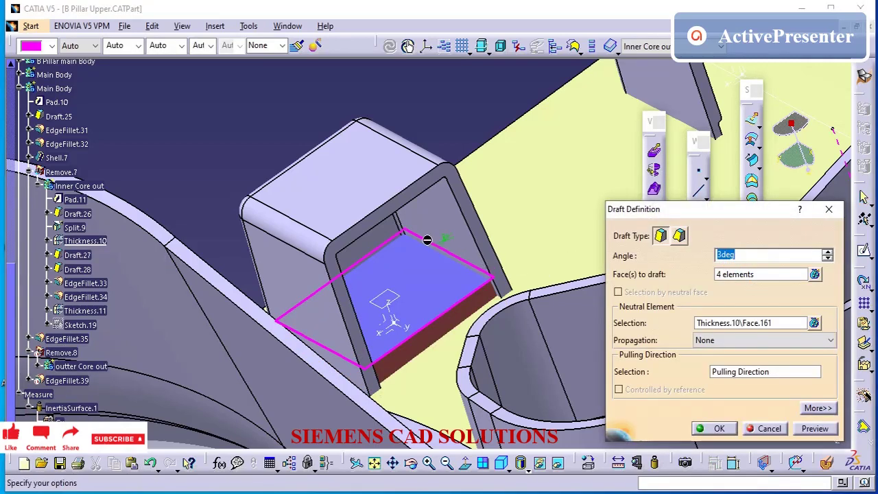
{"action": "middle_click_drag", "start_coordinate": [433, 323], "coordinate": [443, 382]}
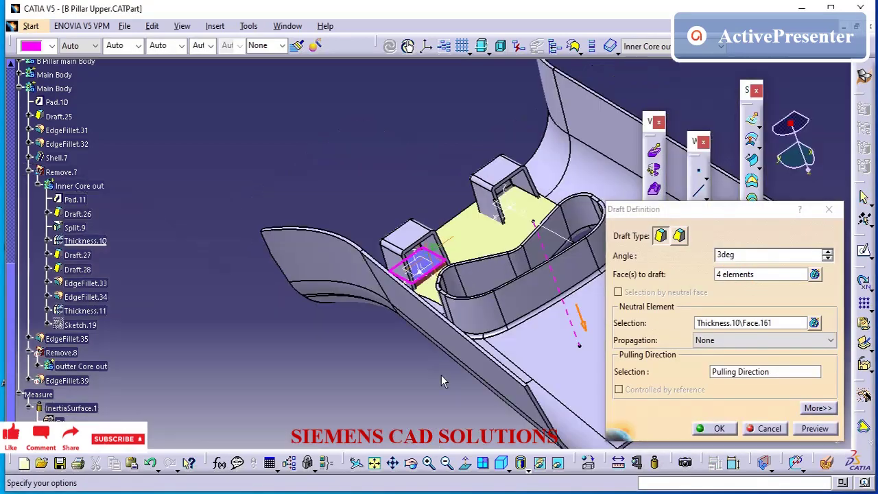
{"action": "left_click", "coordinate": [580, 321]}
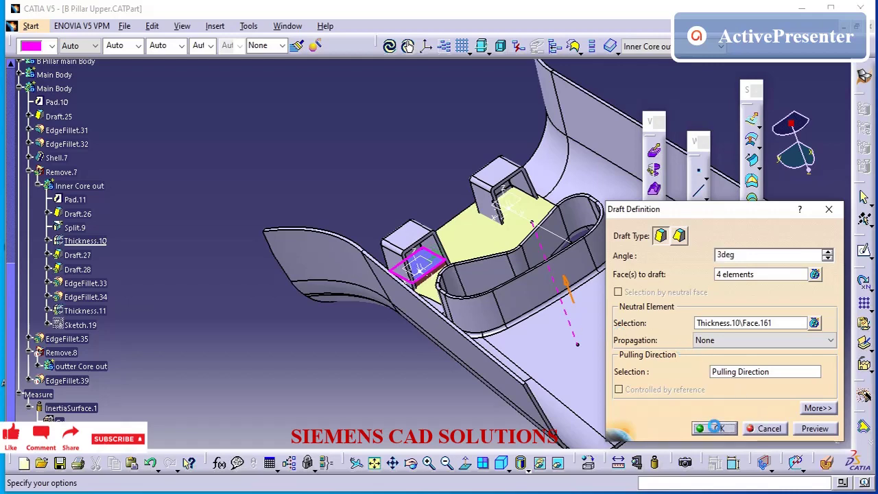
{"action": "left_click", "coordinate": [714, 428]}
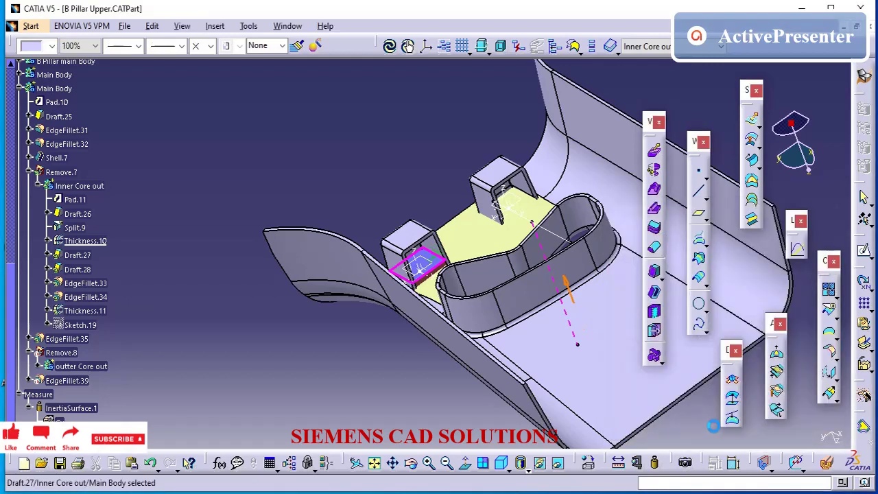
Make the new Main Body the current work object and collapse its Remove.7 and Main Body branches in the specification tree.
{"action": "left_click", "coordinate": [257, 238]}
{"action": "left_click", "coordinate": [26, 171]}
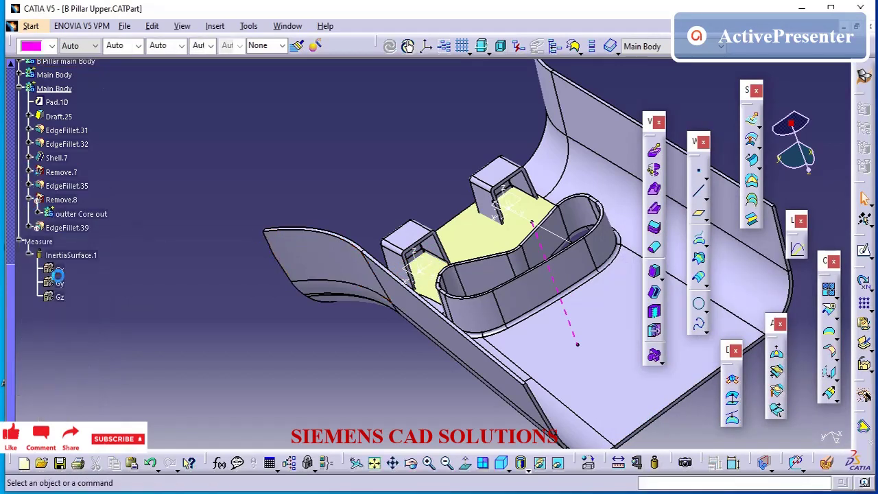
{"action": "scroll", "coordinate": [20, 206], "scroll_direction": "up", "scroll_amount": 3}
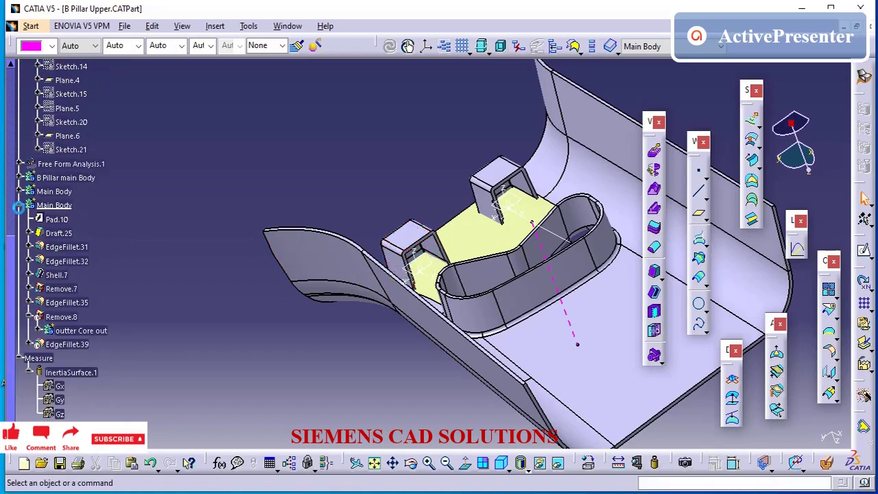
{"action": "left_click", "coordinate": [18, 207]}
{"action": "middle_click_drag", "start_coordinate": [345, 336], "coordinate": [432, 364]}
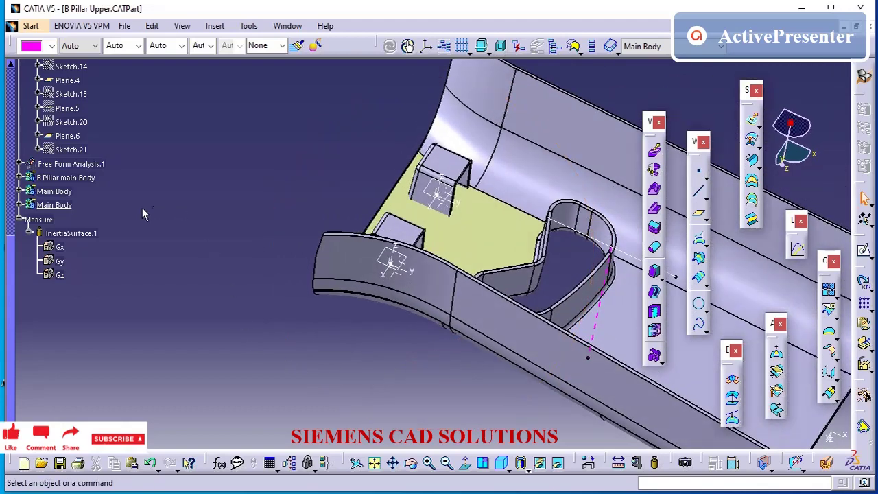
{"action": "scroll", "coordinate": [115, 230], "scroll_direction": "up", "scroll_amount": 2}
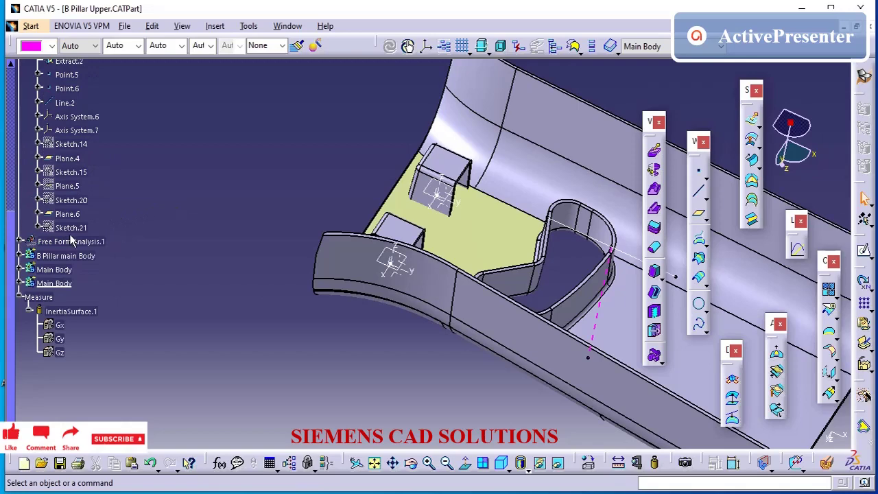
Expand the B Pillar main Body in the specification tree and define its Add.1 feature as the work object.
{"action": "scroll", "coordinate": [72, 237], "scroll_direction": "up", "scroll_amount": 2}
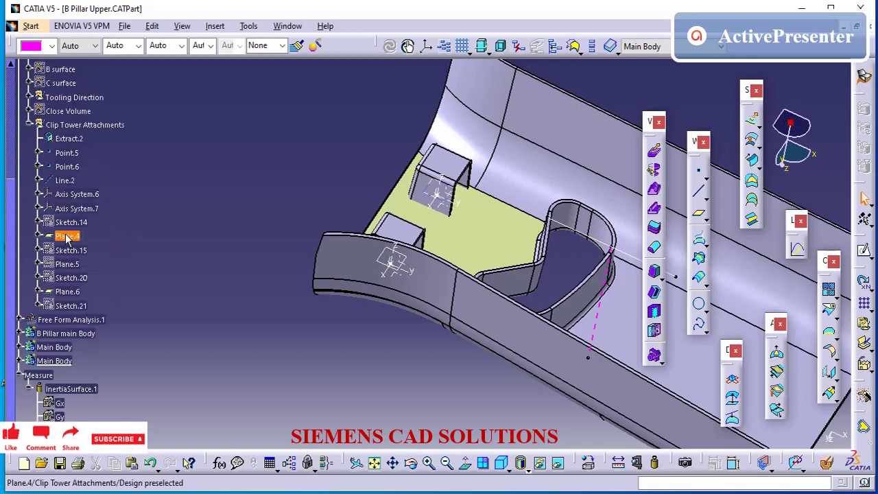
{"action": "left_click", "coordinate": [19, 333]}
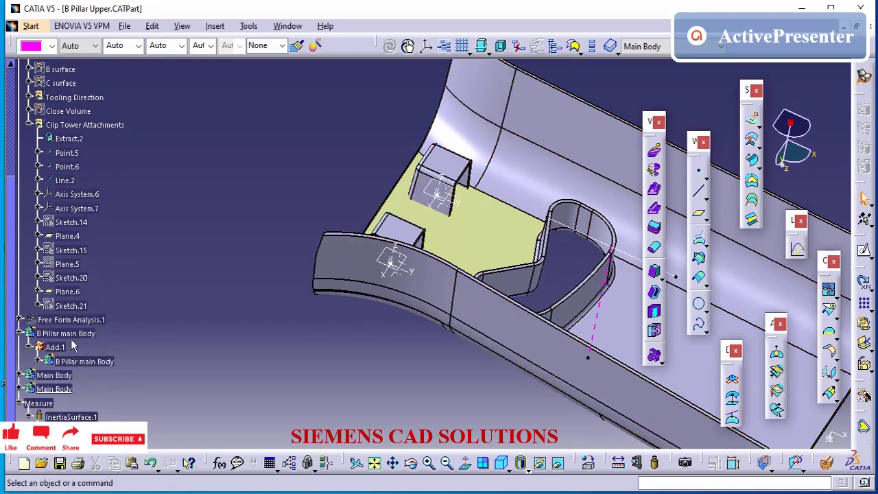
{"action": "right_click", "coordinate": [54, 347]}
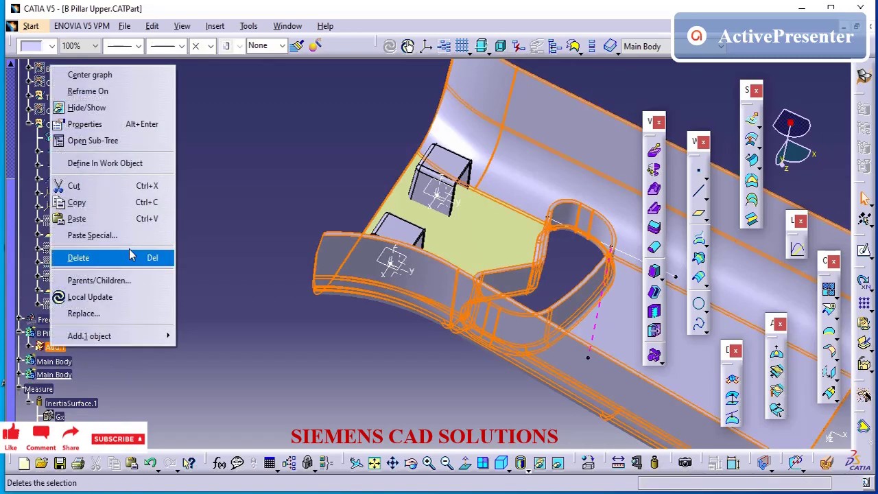
{"action": "left_click", "coordinate": [172, 165]}
{"action": "left_click", "coordinate": [208, 353]}
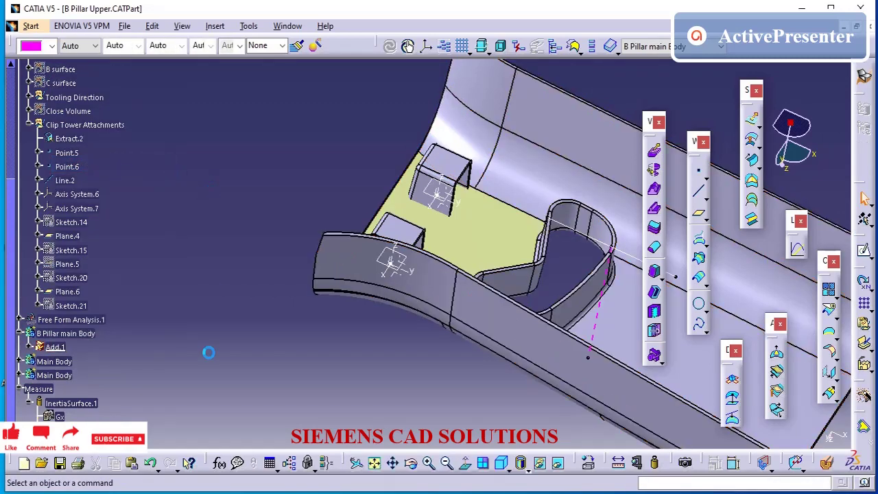
Union Trim the first Main Body with the B Pillar main Body, choosing the dog house's protruding strip face on the outer surface for removal.
{"action": "right_click", "coordinate": [63, 363]}
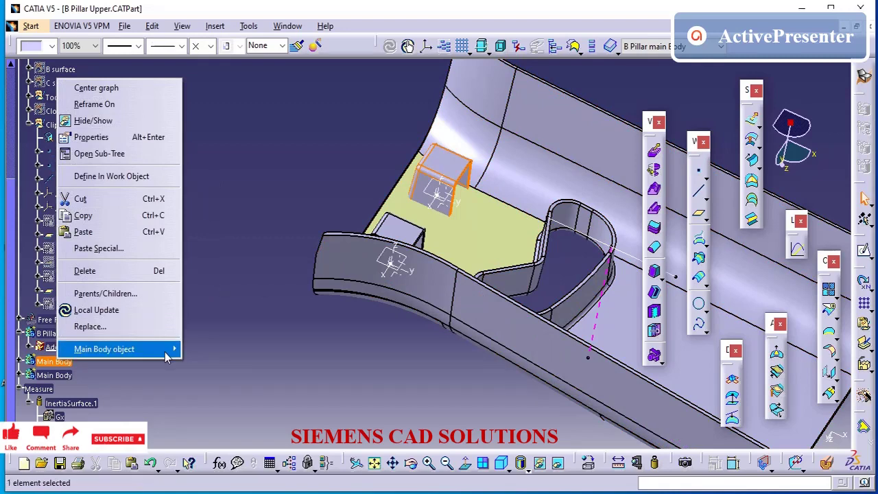
{"action": "mouse_move", "coordinate": [137, 348]}
{"action": "left_click", "coordinate": [249, 231]}
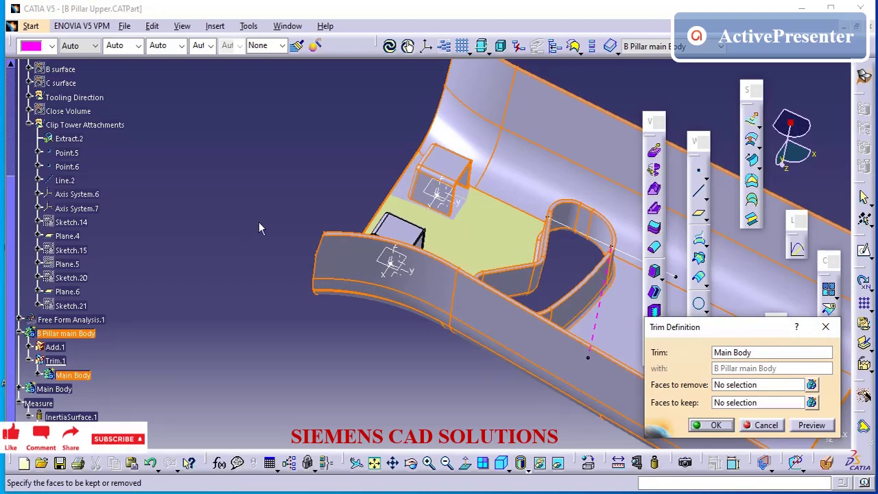
{"action": "left_click", "coordinate": [740, 385]}
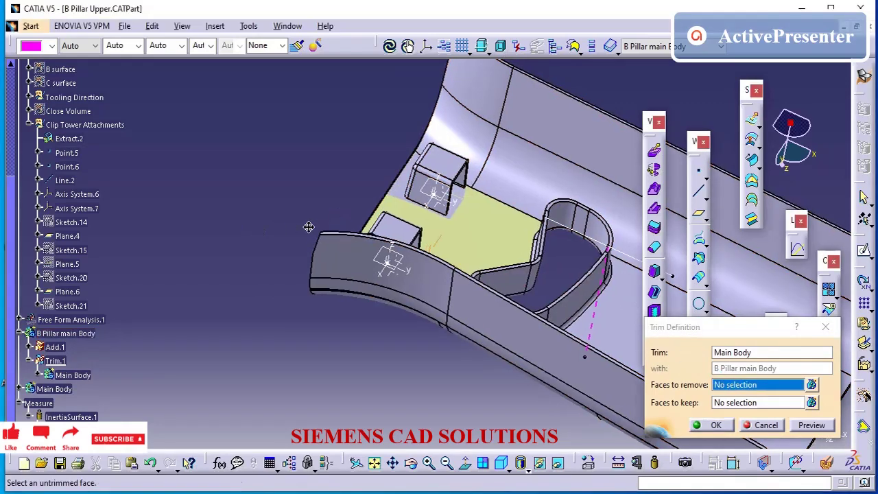
{"action": "middle_click_drag", "start_coordinate": [308, 227], "coordinate": [466, 140]}
{"action": "left_click", "coordinate": [515, 362]}
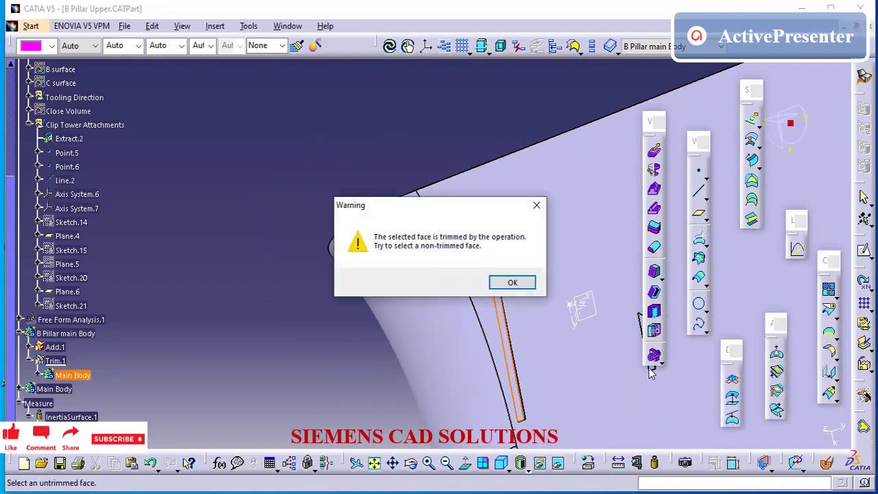
{"action": "left_click", "coordinate": [511, 283]}
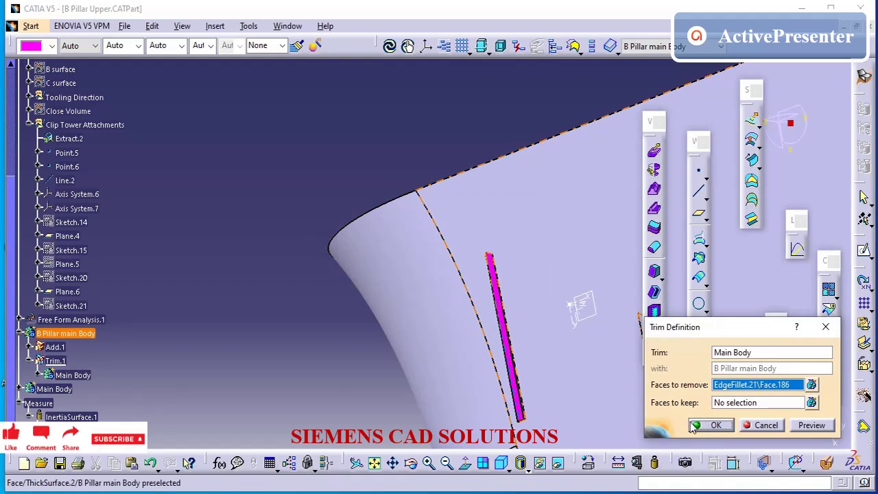
Reselect the face to remove among the dog house leg ends protruding through the outer surface, and complete the union trim.
{"action": "middle_click_drag", "start_coordinate": [435, 370], "coordinate": [307, 344]}
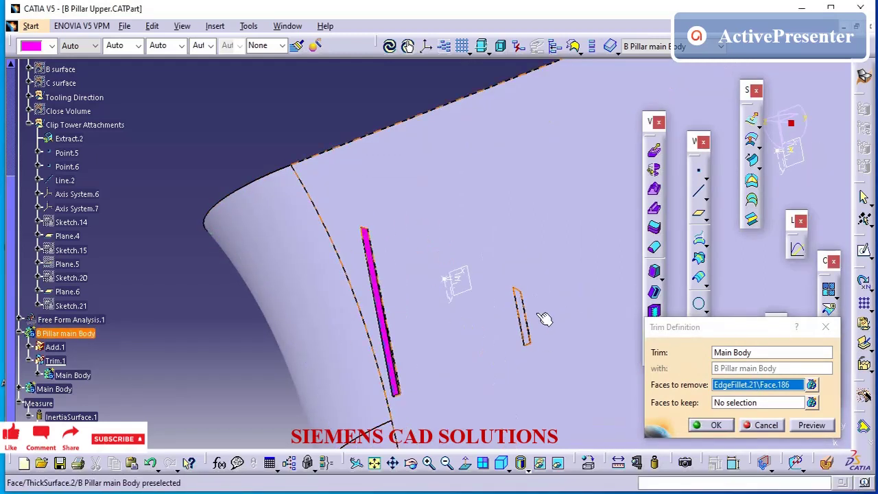
{"action": "left_click", "coordinate": [519, 305]}
{"action": "left_click", "coordinate": [521, 284]}
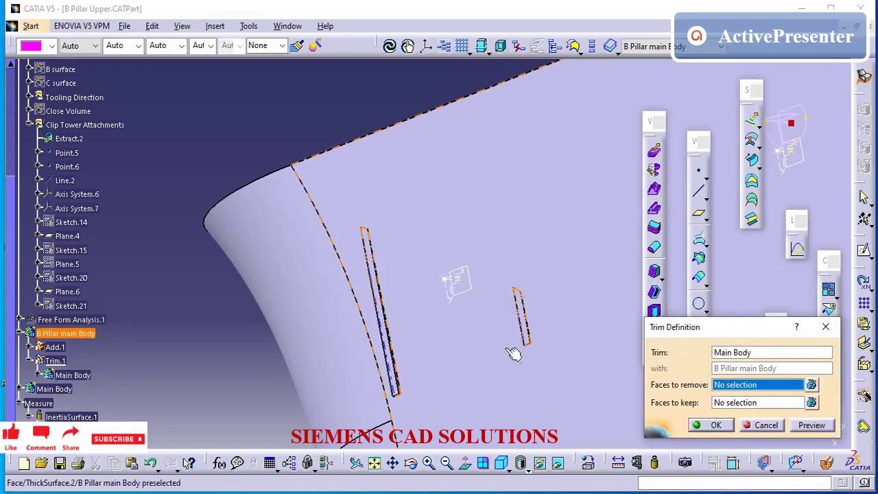
{"action": "left_click", "coordinate": [521, 312]}
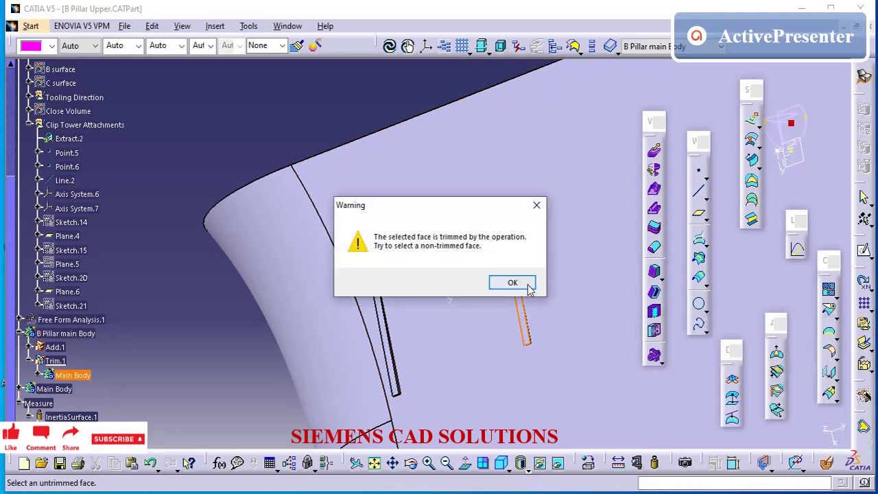
{"action": "left_click", "coordinate": [528, 286]}
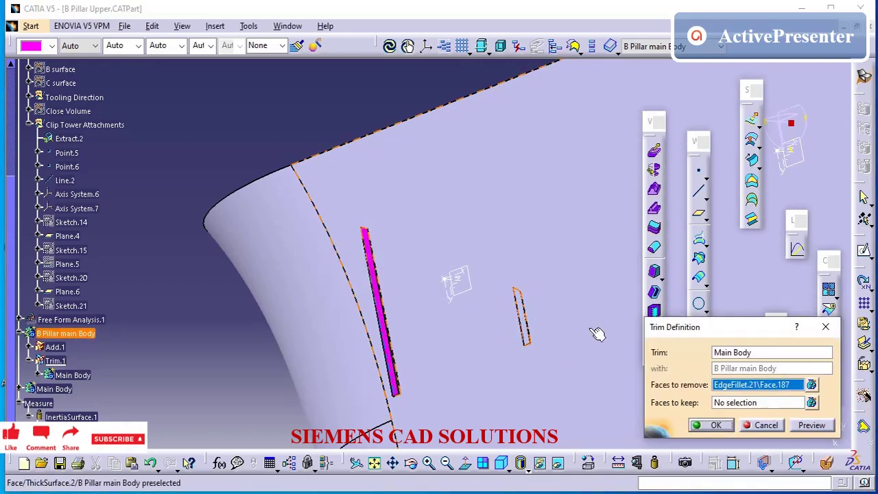
{"action": "left_click", "coordinate": [714, 426]}
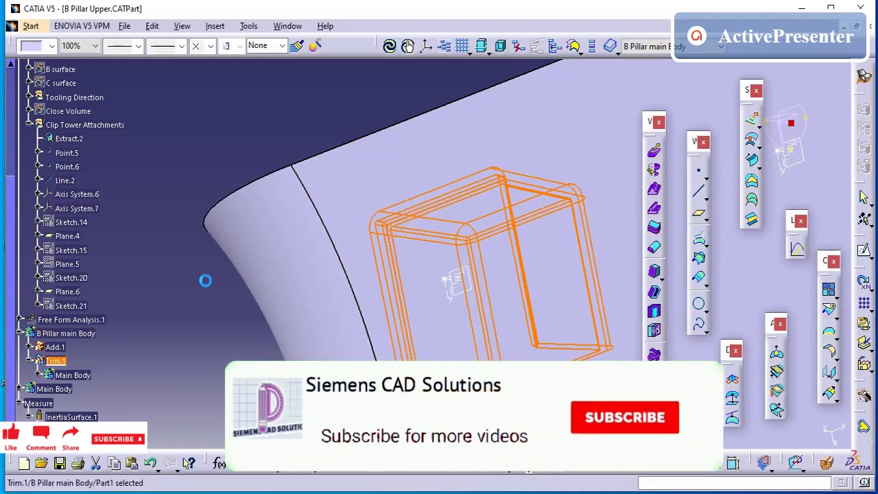
{"action": "left_click", "coordinate": [181, 240]}
{"action": "middle_click_drag", "start_coordinate": [347, 130], "coordinate": [480, 309]}
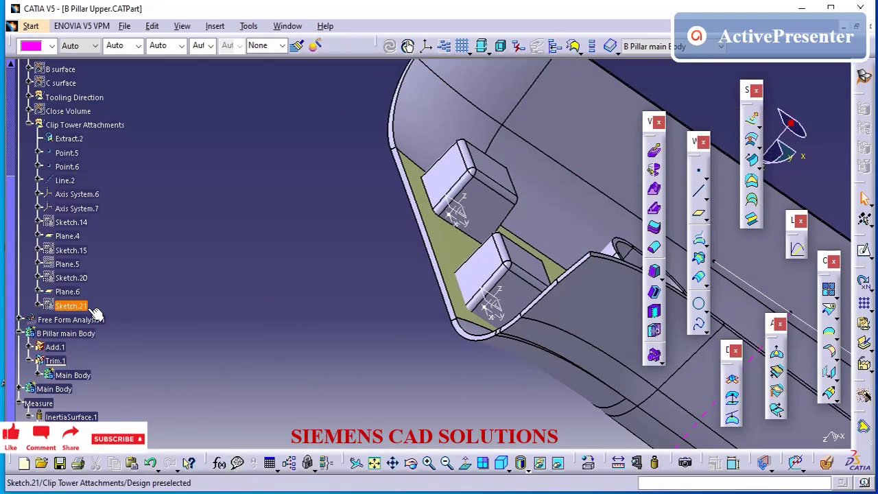
Union Trim the remaining Main Body with the B Pillar main Body without specifying any faces to remove or keep.
{"action": "scroll", "coordinate": [76, 329], "scroll_direction": "down", "scroll_amount": 1}
{"action": "left_click", "coordinate": [60, 350]}
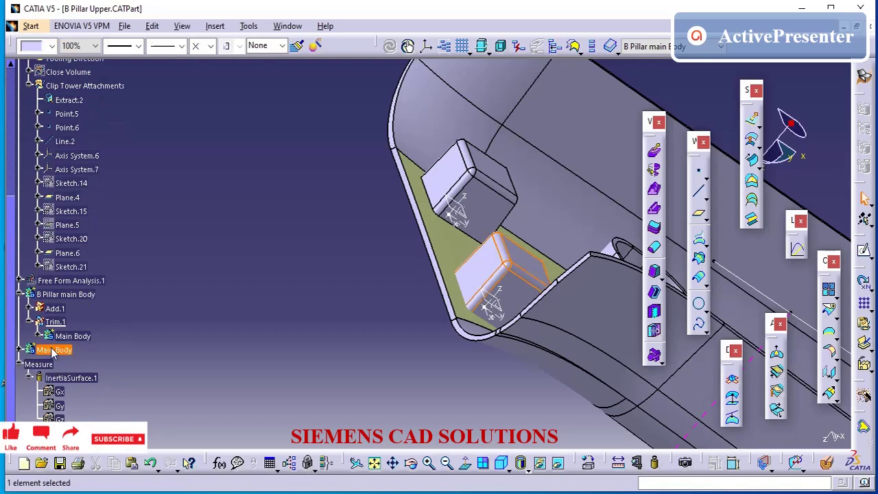
{"action": "right_click", "coordinate": [61, 350]}
{"action": "mouse_move", "coordinate": [121, 343]}
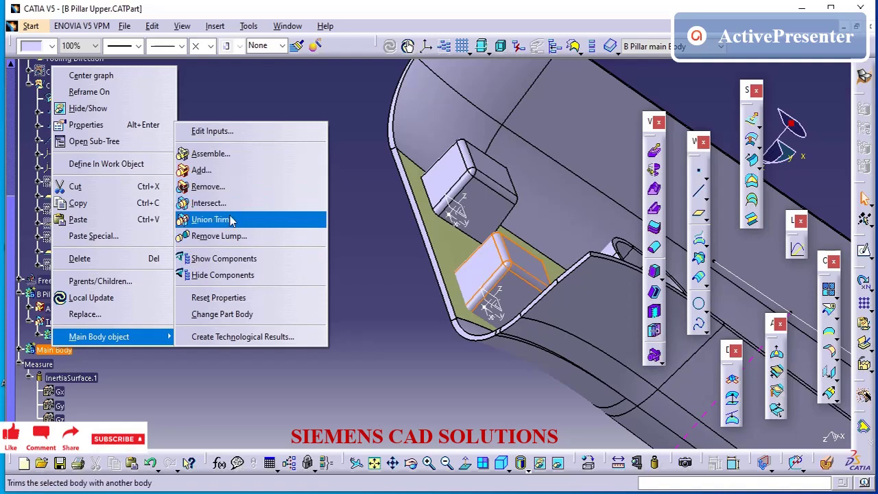
{"action": "left_click", "coordinate": [232, 219]}
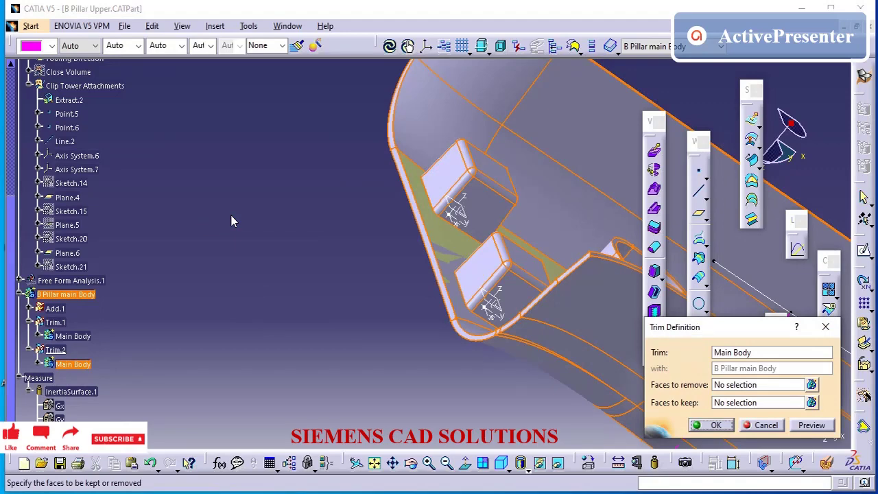
{"action": "left_click", "coordinate": [711, 425]}
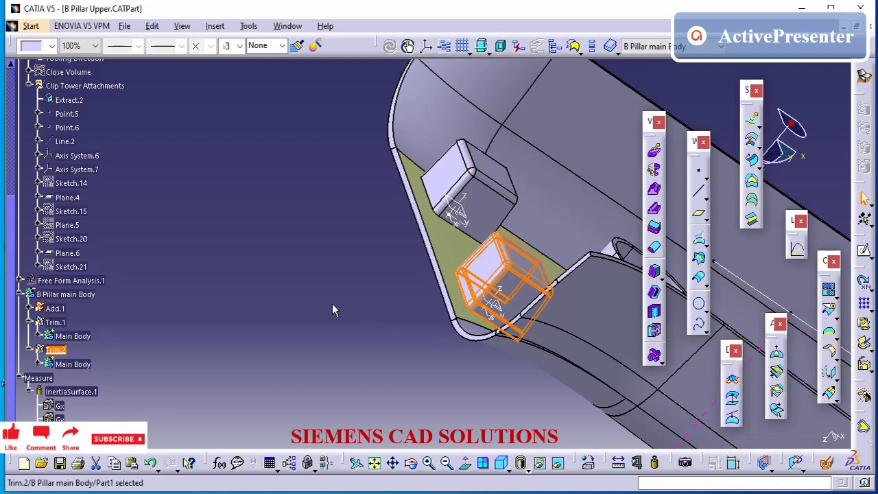
{"action": "left_click", "coordinate": [326, 283]}
{"action": "middle_click_drag", "start_coordinate": [374, 268], "coordinate": [320, 278]}
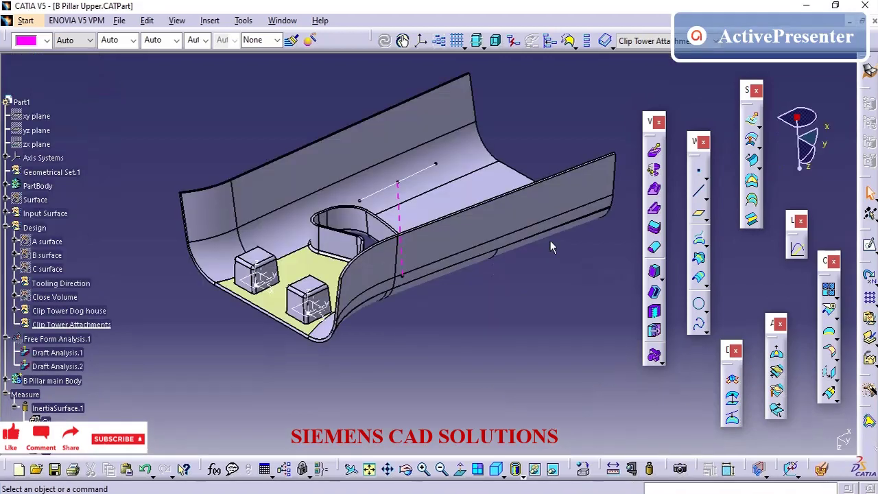
Create an on-surface point at 0 mm from the default middle of the top face of the dog house at Axis System.6.
{"action": "middle_click_drag", "start_coordinate": [550, 240], "coordinate": [367, 269]}
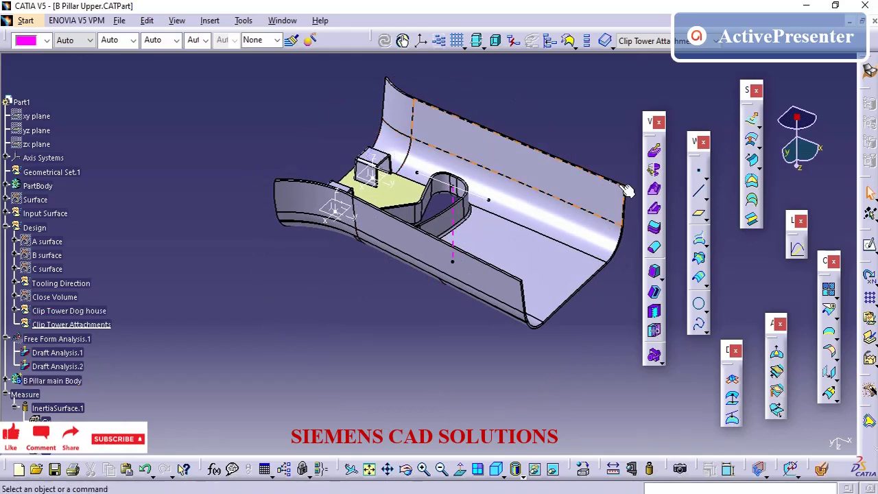
{"action": "left_click", "coordinate": [698, 171]}
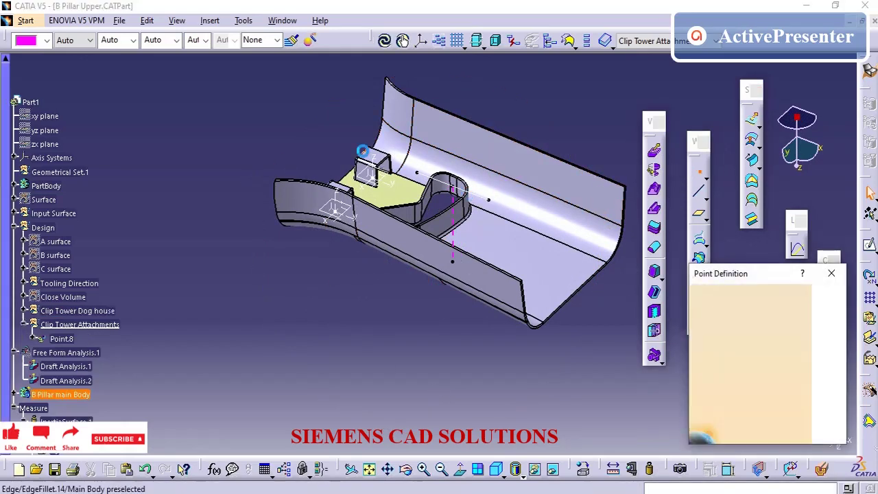
{"action": "middle_click_drag", "start_coordinate": [281, 171], "coordinate": [466, 211]}
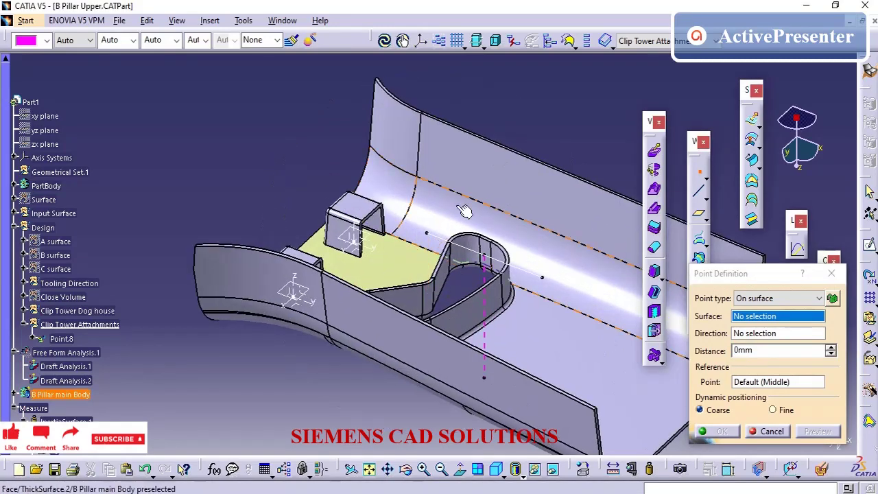
{"action": "left_click", "coordinate": [382, 202]}
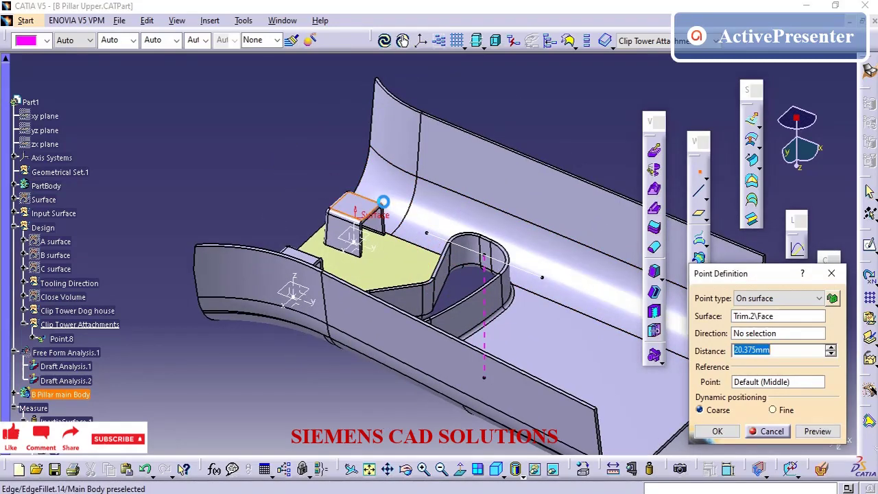
{"action": "left_click", "coordinate": [682, 297]}
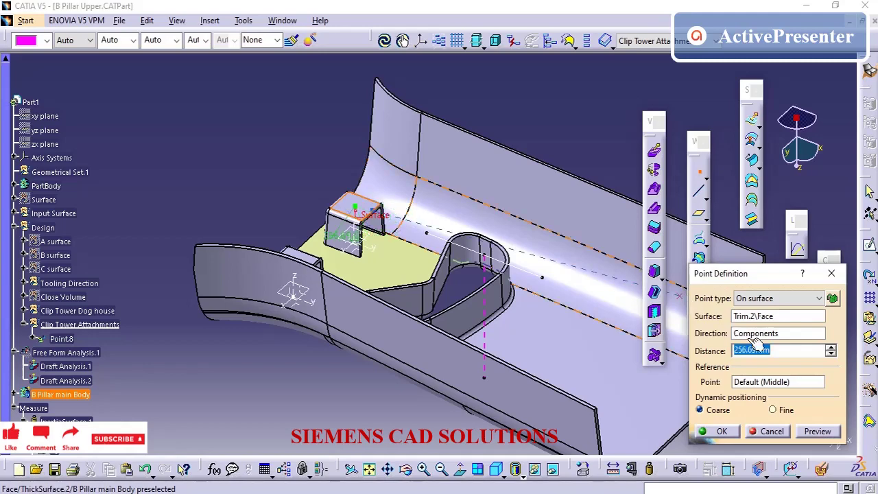
{"action": "type", "text": "0"}
{"action": "key", "text": "Return"}
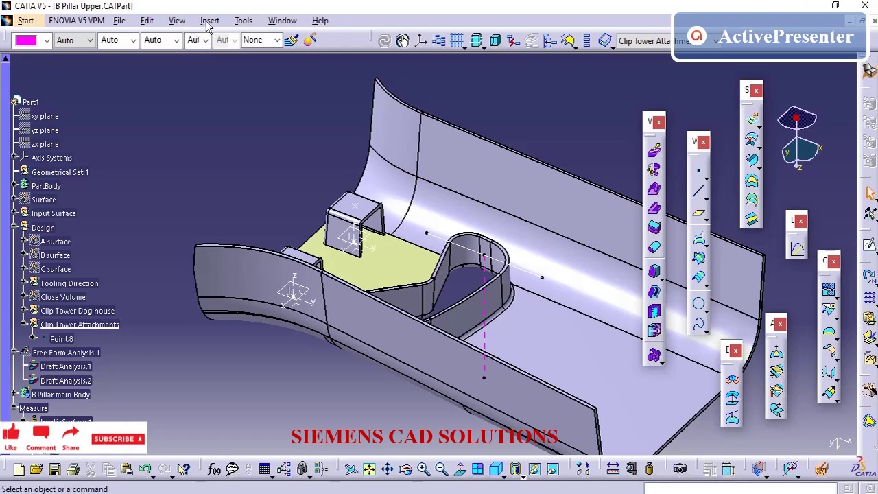
Insert a standard axis system with its origin at Point.8 and its Y and Z axes taken from Axis System.6.
{"action": "left_click", "coordinate": [209, 22]}
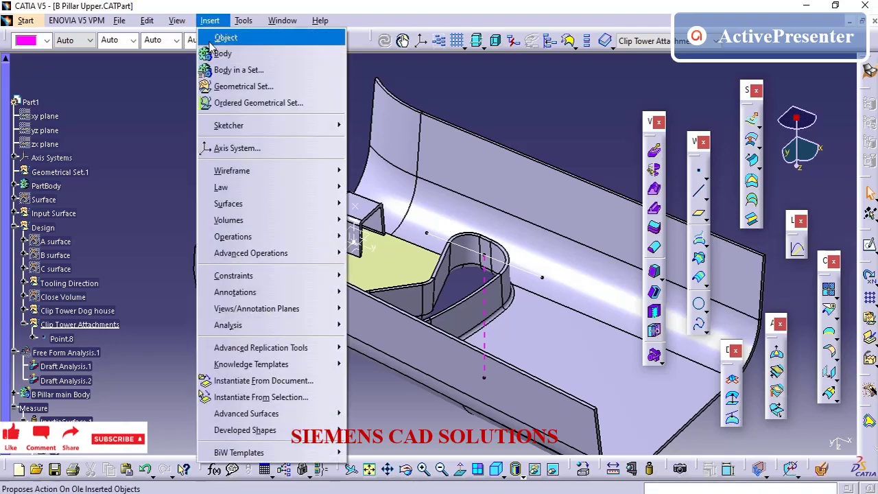
{"action": "left_click", "coordinate": [233, 148]}
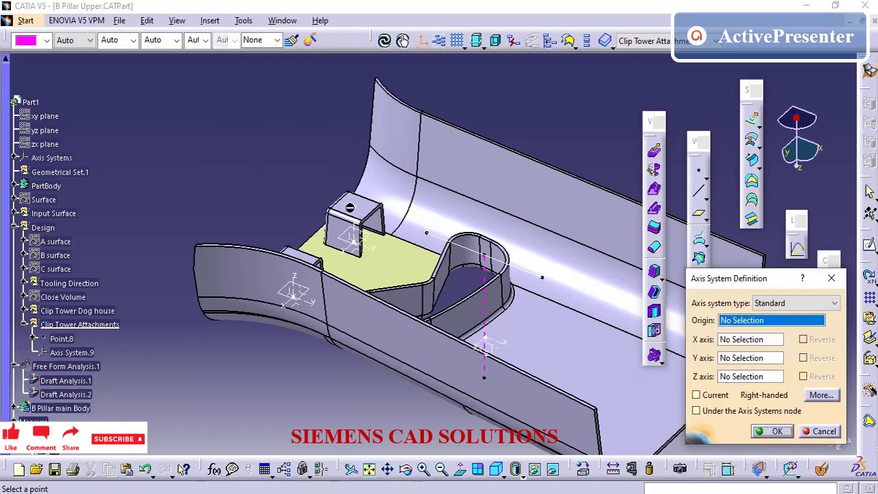
{"action": "left_click", "coordinate": [351, 208]}
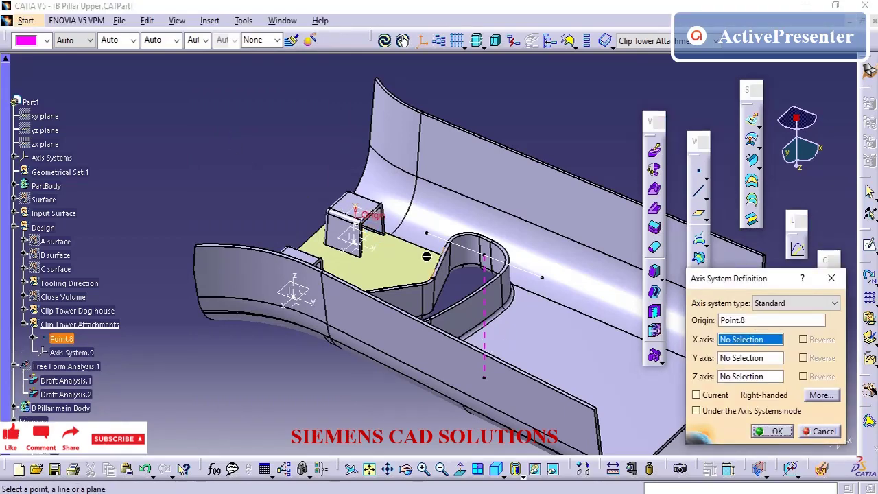
{"action": "left_click", "coordinate": [738, 377]}
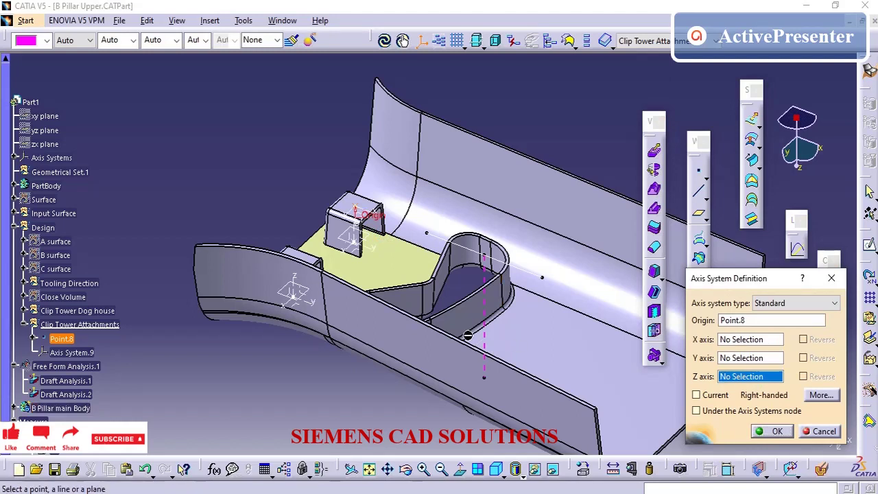
{"action": "left_click", "coordinate": [362, 239]}
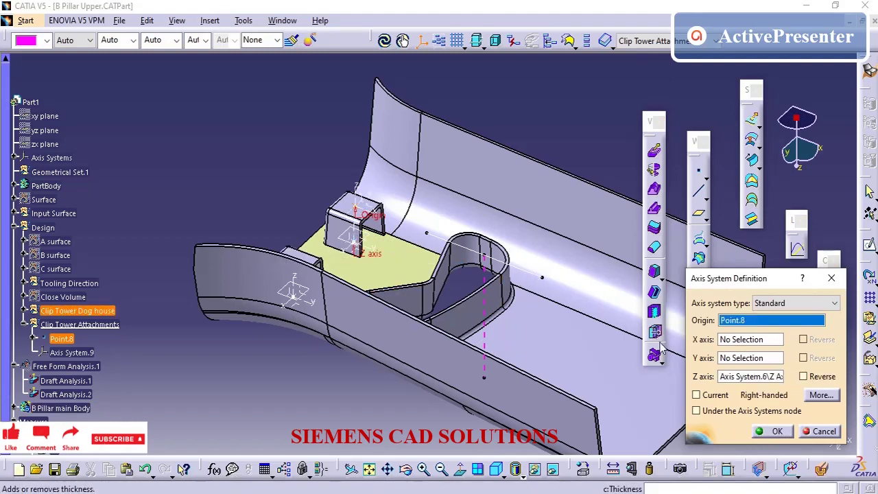
{"action": "left_click", "coordinate": [744, 359]}
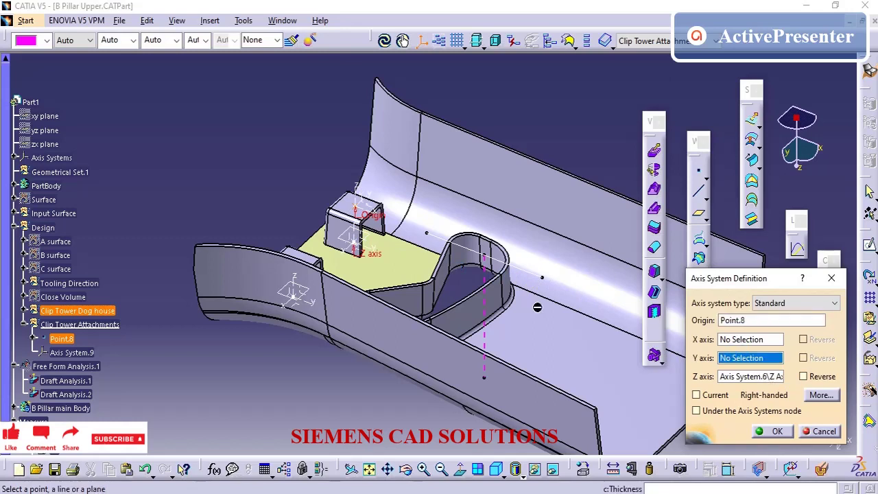
{"action": "left_click", "coordinate": [443, 281]}
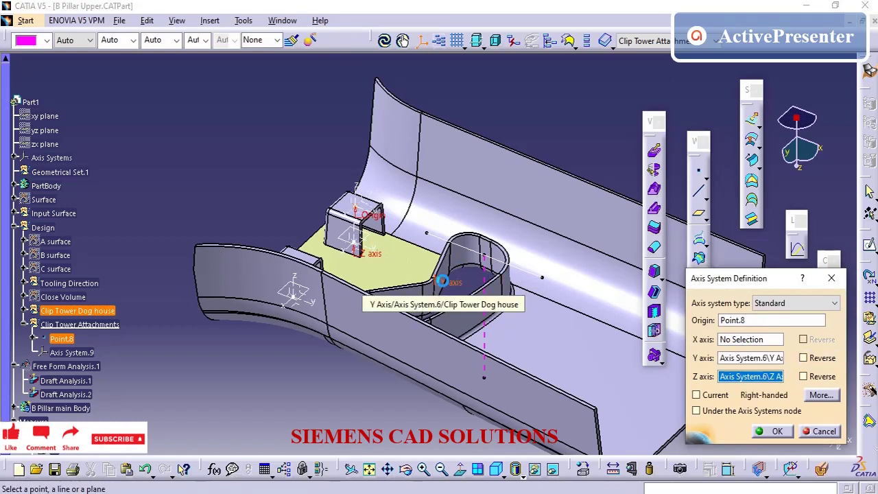
{"action": "left_click", "coordinate": [772, 431]}
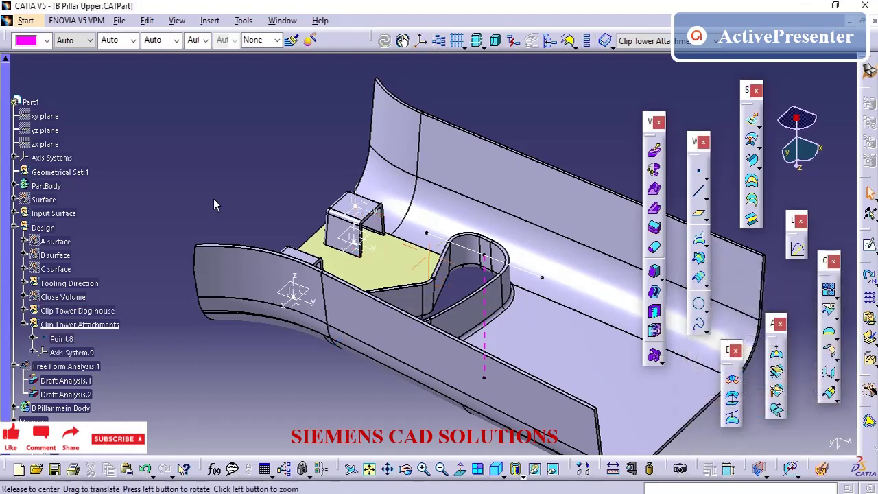
{"action": "middle_click_drag", "start_coordinate": [213, 206], "coordinate": [222, 218]}
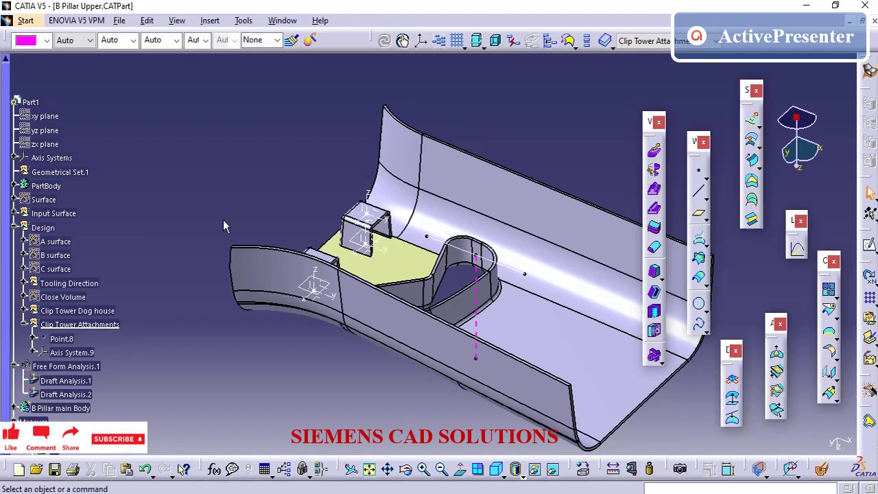
Start instantiating from a selection and choose PowerCopy.1 in Clip Tower power copy.CATPart as the reference.
{"action": "middle_click_drag", "start_coordinate": [231, 209], "coordinate": [198, 202]}
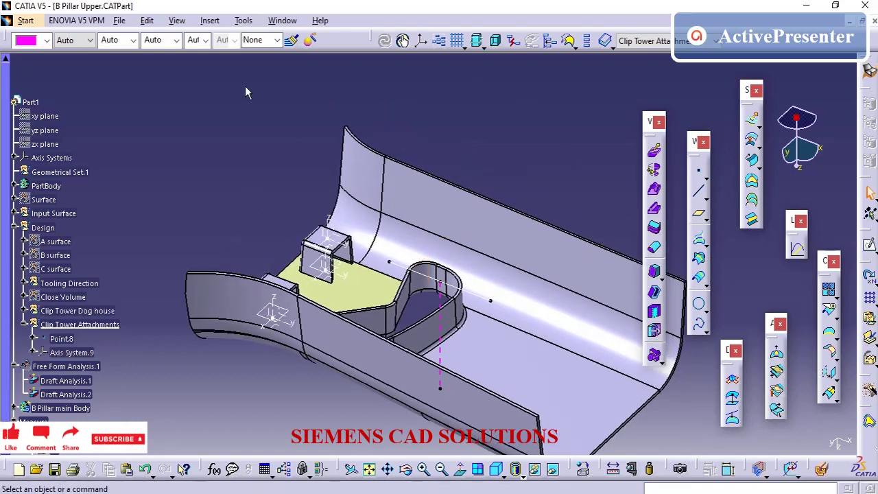
{"action": "left_click", "coordinate": [242, 21]}
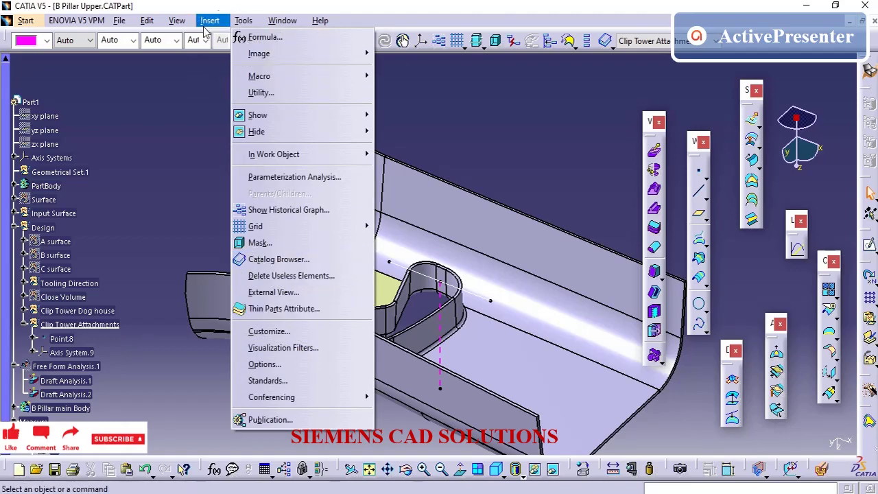
{"action": "mouse_move", "coordinate": [215, 27]}
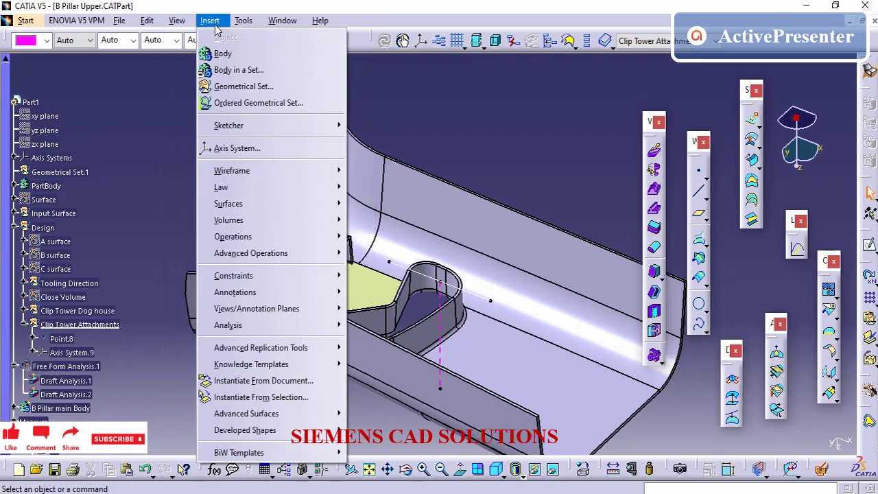
{"action": "left_click", "coordinate": [277, 398]}
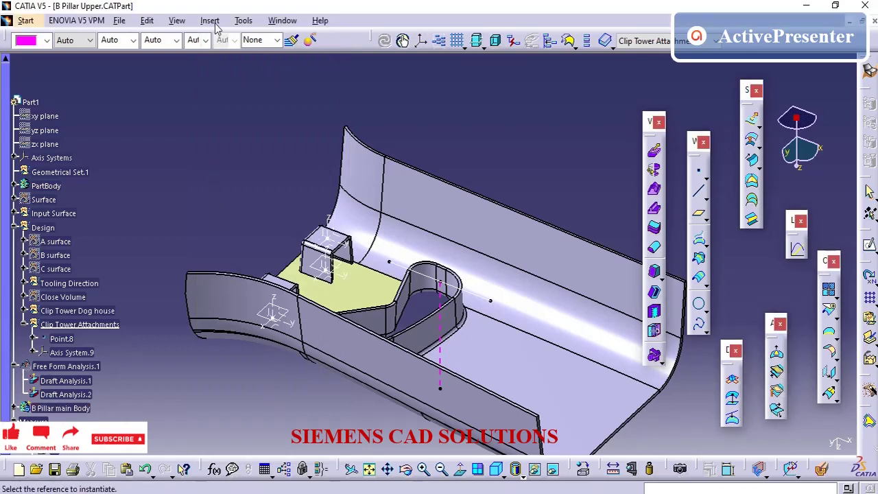
{"action": "left_click", "coordinate": [282, 20]}
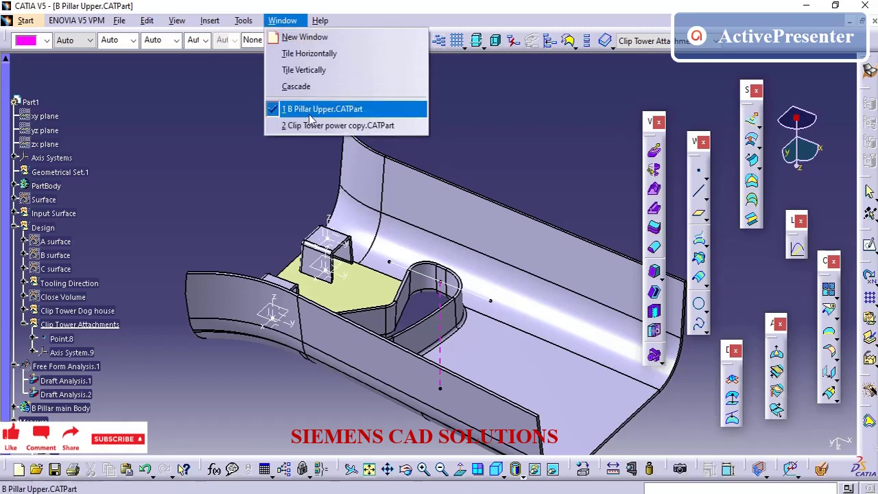
{"action": "left_click", "coordinate": [316, 124]}
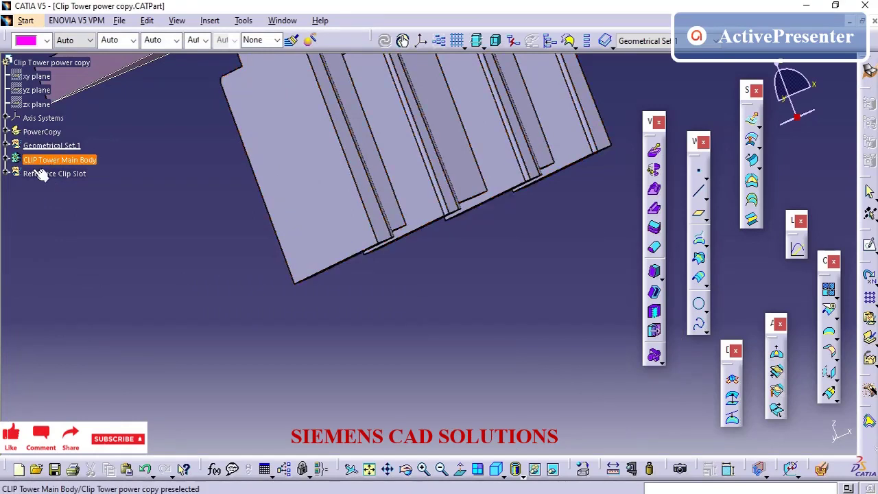
{"action": "left_click", "coordinate": [10, 132]}
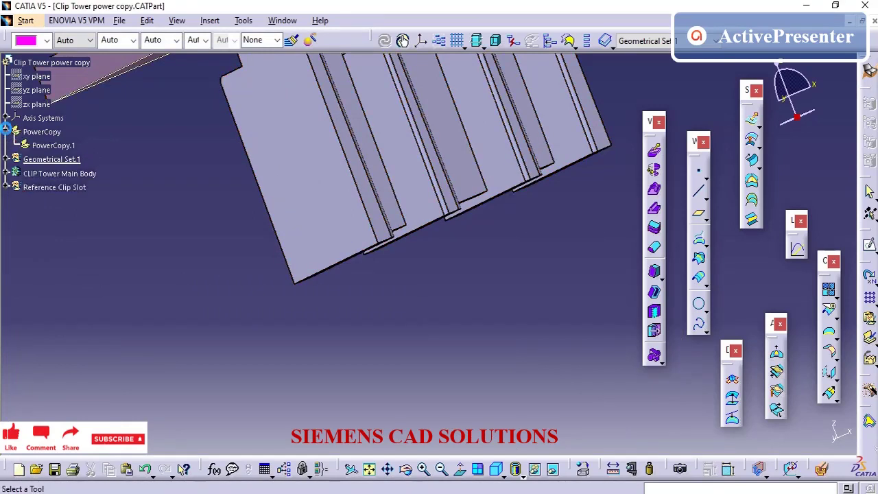
{"action": "left_click", "coordinate": [50, 145]}
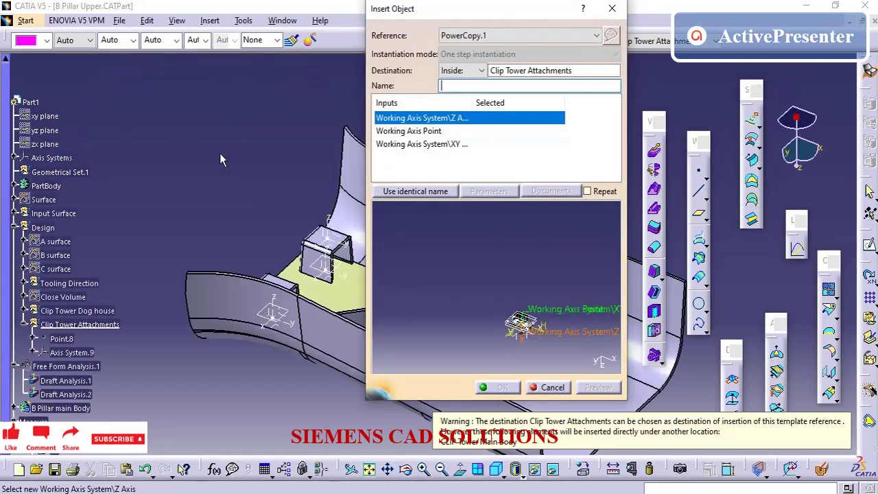
Map the power copy inputs to the Z axis of Axis System.9, Point.8 and the XY plane of Axis System.9, and insert the clip tower.
{"action": "middle_click_drag", "start_coordinate": [298, 192], "coordinate": [223, 182]}
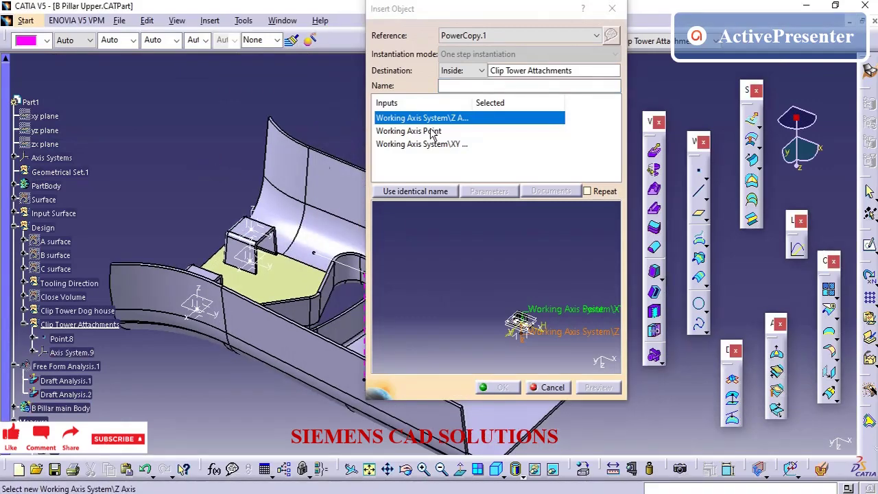
{"action": "left_click_drag", "start_coordinate": [468, 100], "coordinate": [534, 94]}
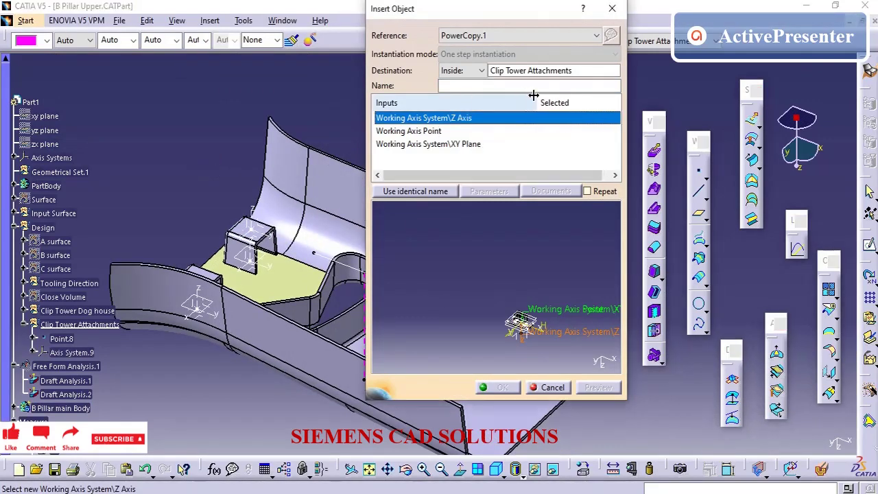
{"action": "left_click", "coordinate": [252, 215]}
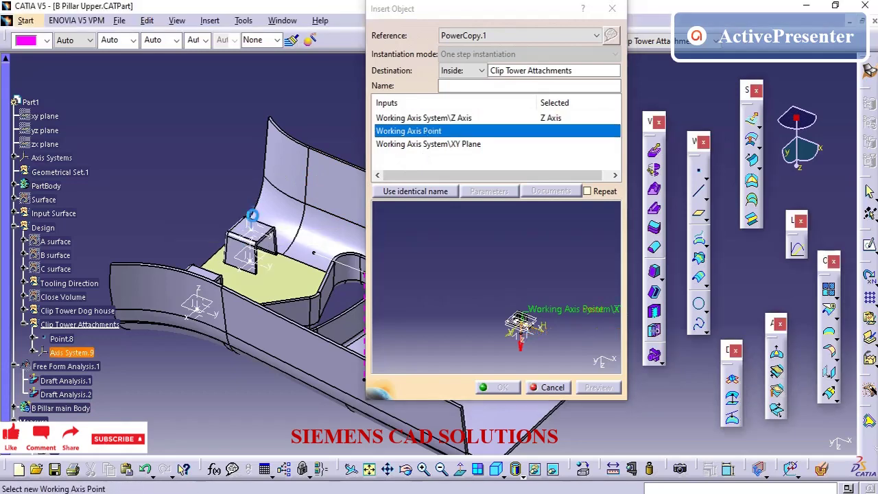
{"action": "left_click", "coordinate": [254, 230]}
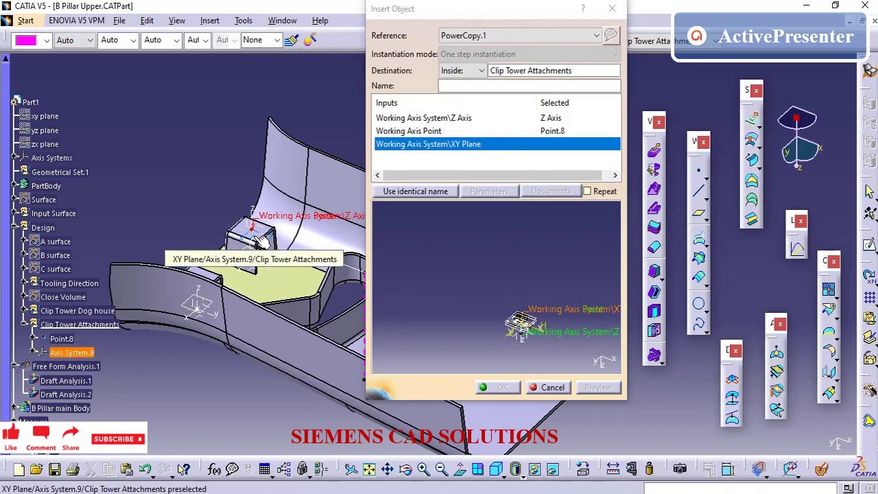
{"action": "left_click", "coordinate": [262, 239]}
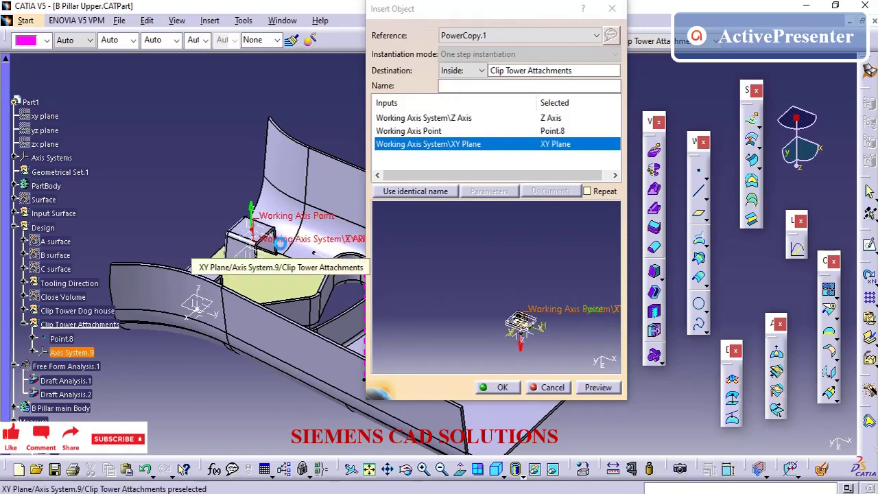
{"action": "left_click", "coordinate": [506, 388]}
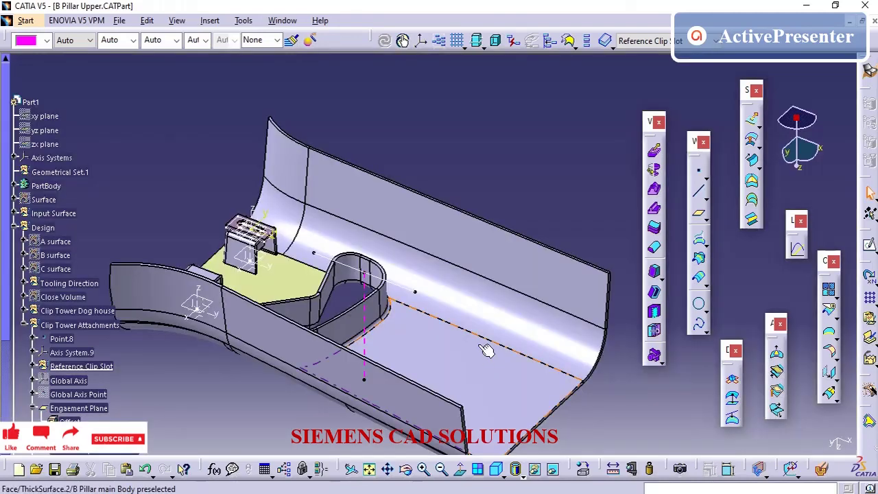
Redefine Point.8 as a coordinates point and set its Z value to -45 mm to raise the clip tower above the dog house.
{"action": "middle_click_drag", "start_coordinate": [288, 278], "coordinate": [434, 251]}
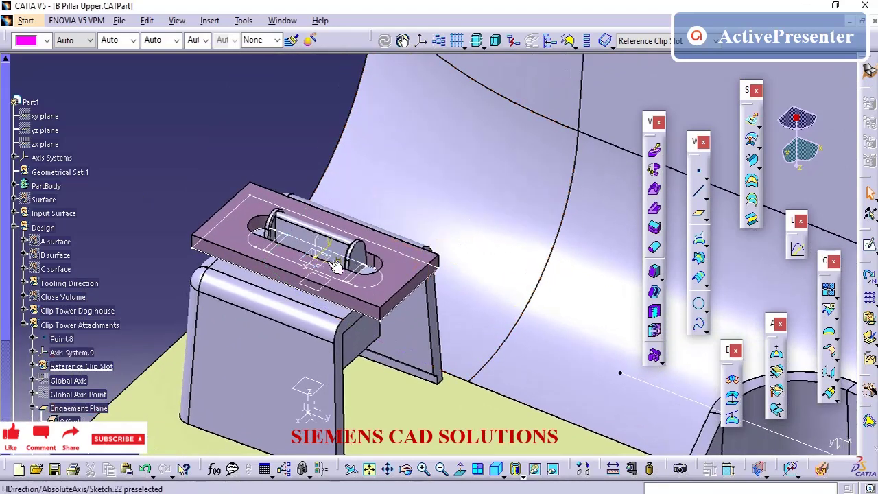
{"action": "double_click", "coordinate": [73, 338]}
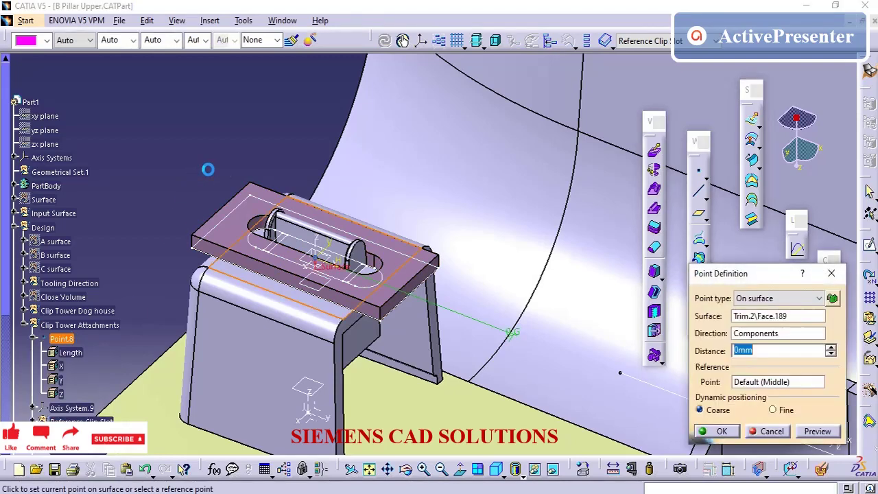
{"action": "left_click", "coordinate": [784, 300]}
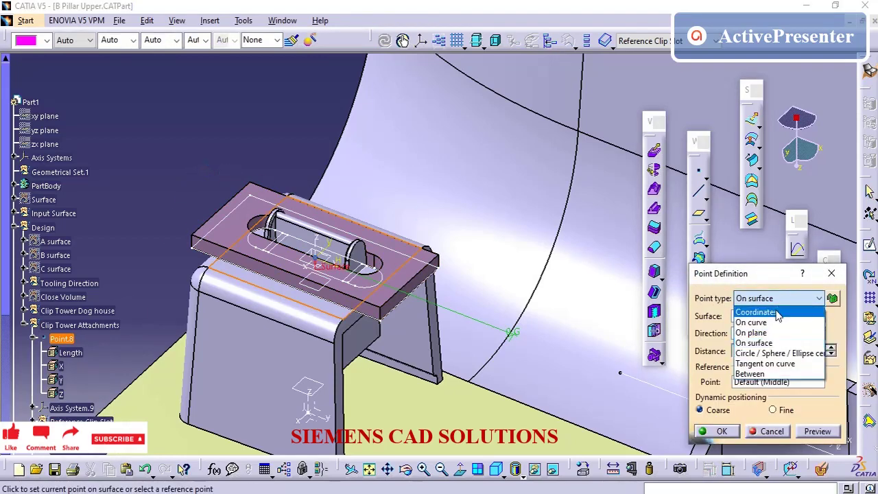
{"action": "left_click", "coordinate": [775, 312]}
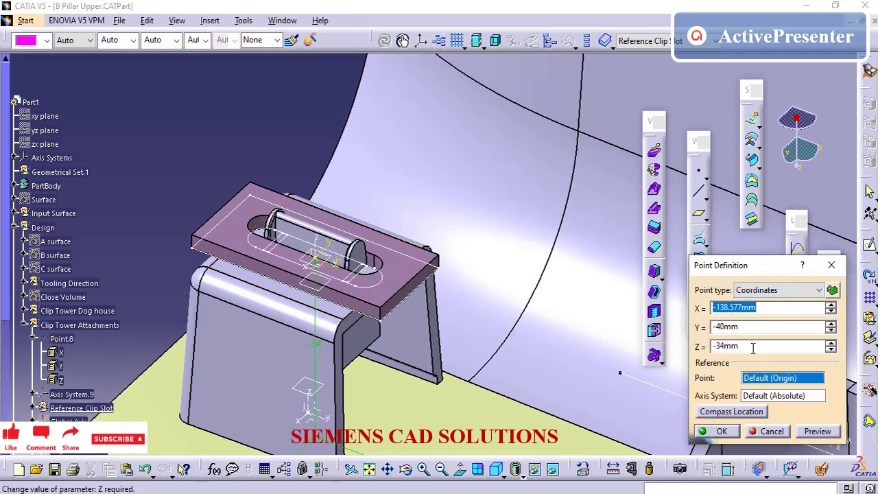
{"action": "left_click", "coordinate": [753, 348]}
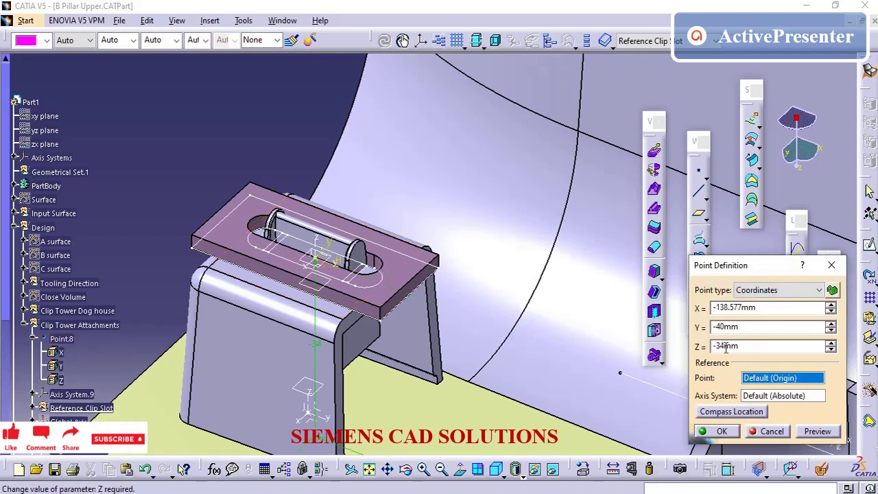
{"action": "left_click_drag", "start_coordinate": [725, 347], "coordinate": [717, 347]}
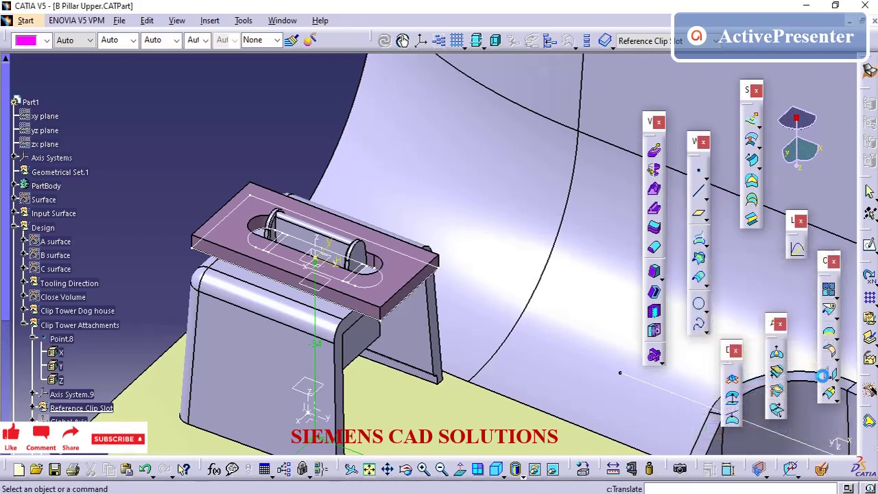
{"action": "middle_click_drag", "start_coordinate": [302, 227], "coordinate": [313, 274]}
{"action": "left_click", "coordinate": [303, 227]}
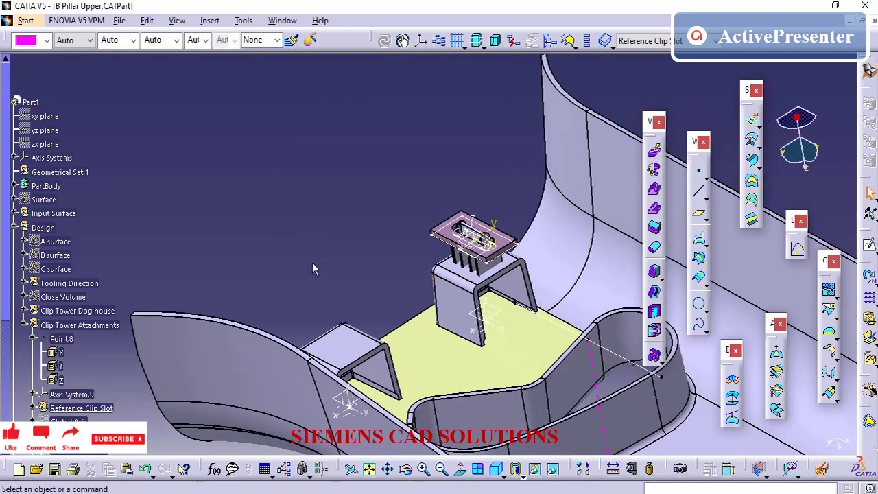
Collapse the Point.8 and Clip Tower Attachments branches of the specification tree.
{"action": "mouse_move", "coordinate": [392, 239]}
{"action": "middle_mouse_down"}
{"action": "mouse_move", "coordinate": [401, 245]}
{"action": "mouse_move", "coordinate": [401, 230]}
{"action": "middle_mouse_up"}
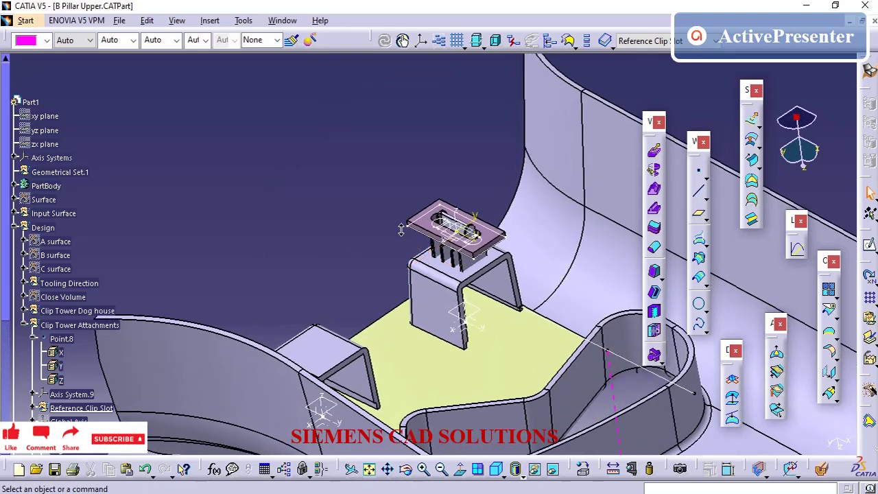
{"action": "left_click", "coordinate": [33, 339]}
{"action": "scroll", "coordinate": [28, 261], "scroll_direction": "down", "scroll_amount": 2}
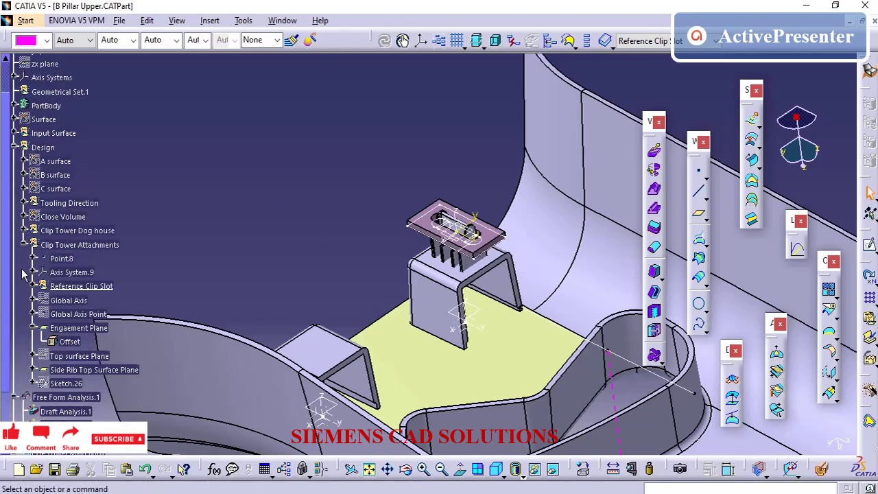
{"action": "left_click", "coordinate": [25, 244]}
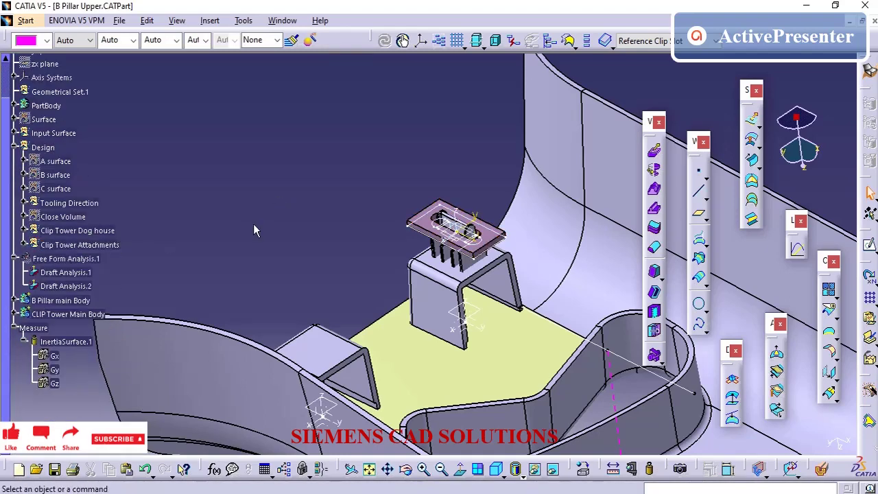
{"action": "middle_click_drag", "start_coordinate": [368, 200], "coordinate": [443, 254]}
{"action": "middle_click_drag", "start_coordinate": [523, 321], "coordinate": [508, 288]}
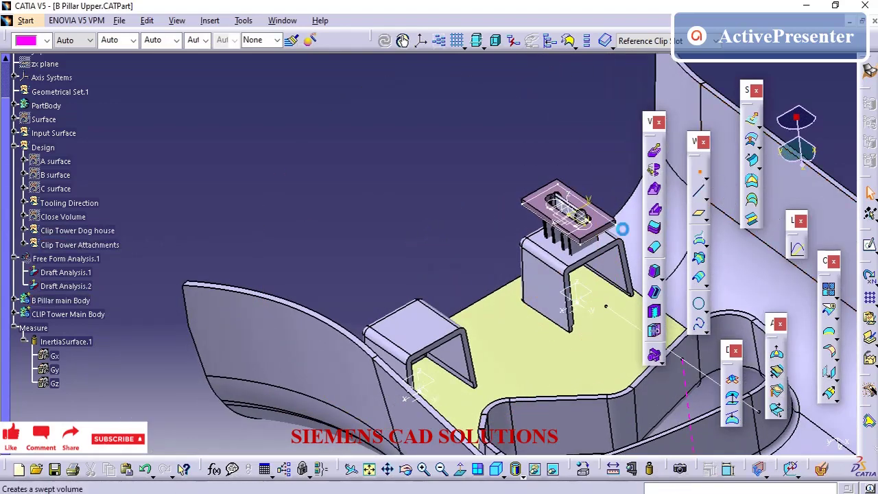
Cancel the point definition and make the Clip Tower Attachments geometrical set the in-work object.
{"action": "left_click", "coordinate": [698, 170]}
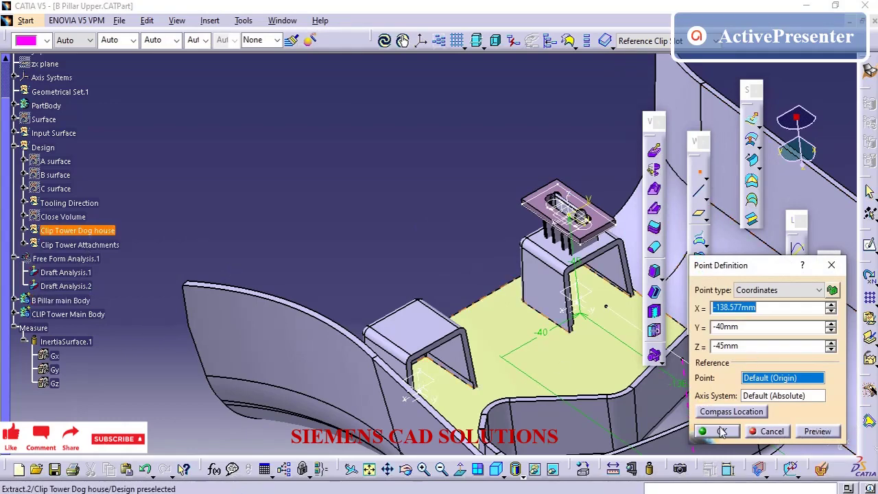
{"action": "left_click", "coordinate": [765, 431]}
{"action": "right_click", "coordinate": [100, 243]}
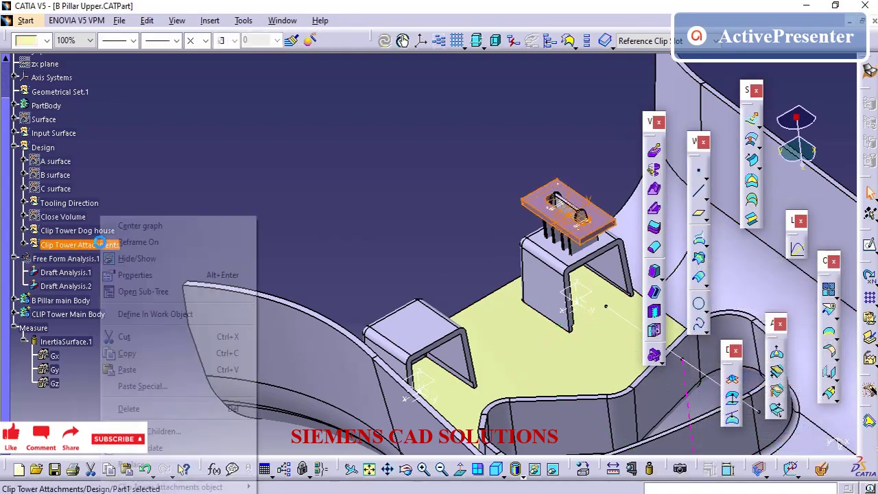
{"action": "left_click", "coordinate": [171, 315]}
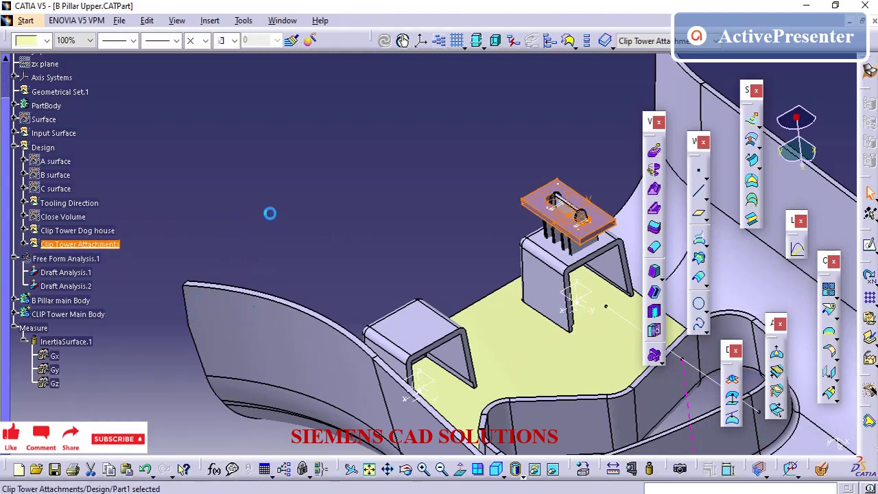
{"action": "left_click", "coordinate": [21, 243]}
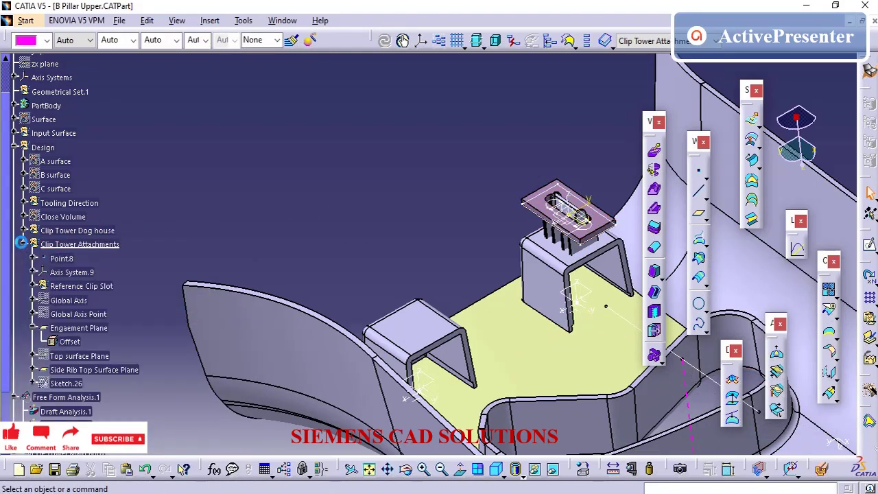
{"action": "left_click", "coordinate": [22, 243]}
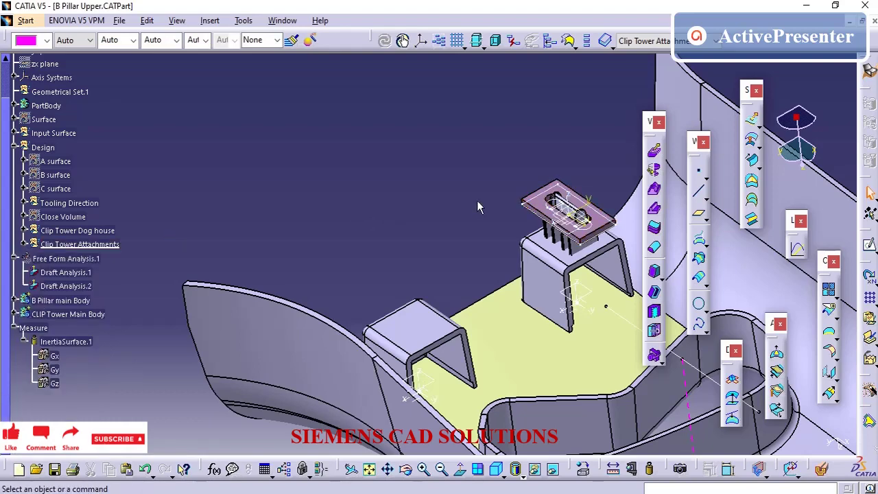
Create an on-surface point on the top face of the second dog house, with a distance of 0 mm from the default middle.
{"action": "left_click", "coordinate": [699, 170]}
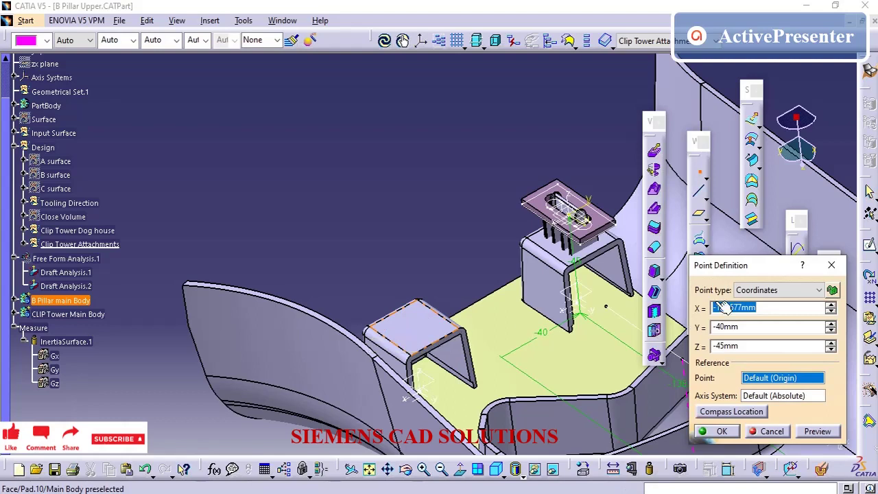
{"action": "left_click", "coordinate": [779, 289]}
{"action": "left_click", "coordinate": [755, 328]}
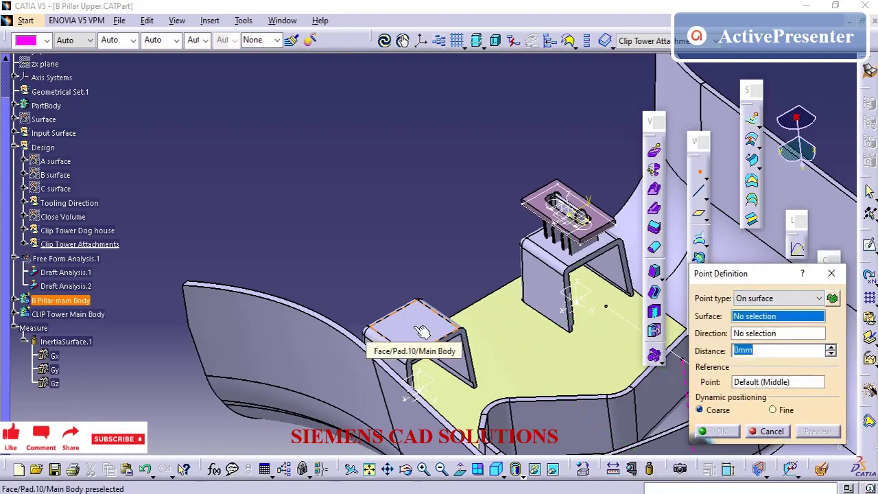
{"action": "left_click", "coordinate": [425, 333]}
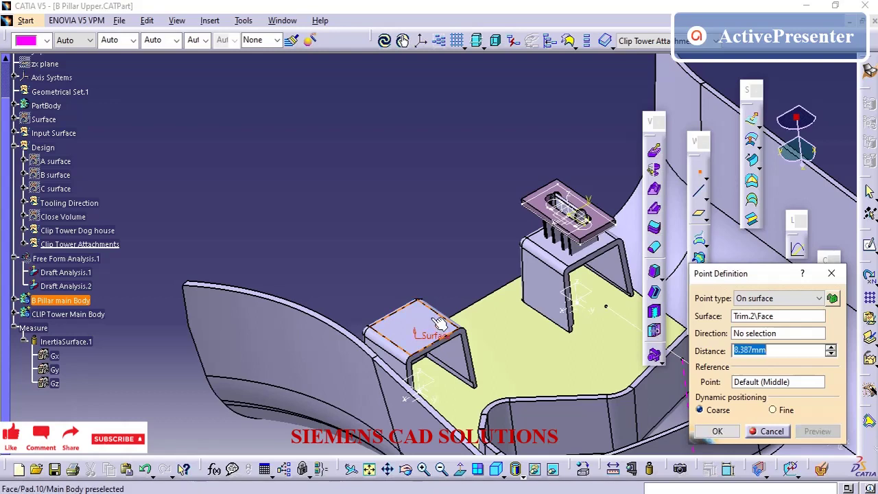
{"action": "left_click", "coordinate": [435, 318]}
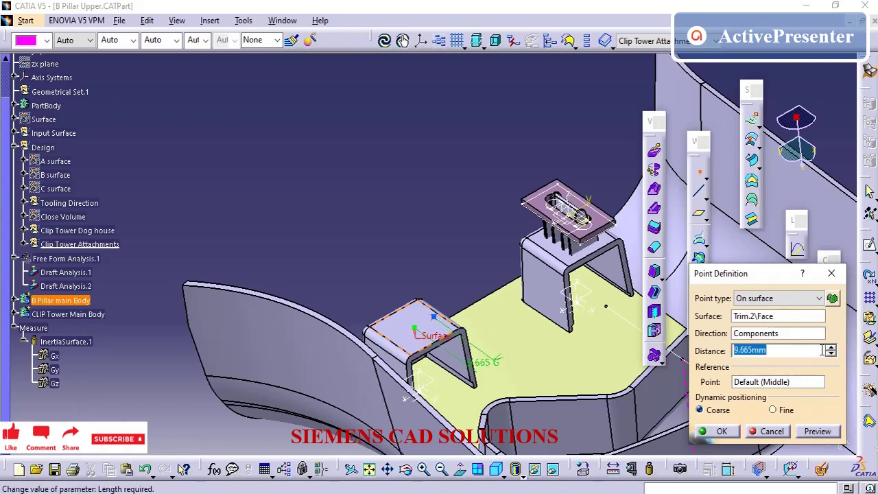
{"action": "type", "text": "0"}
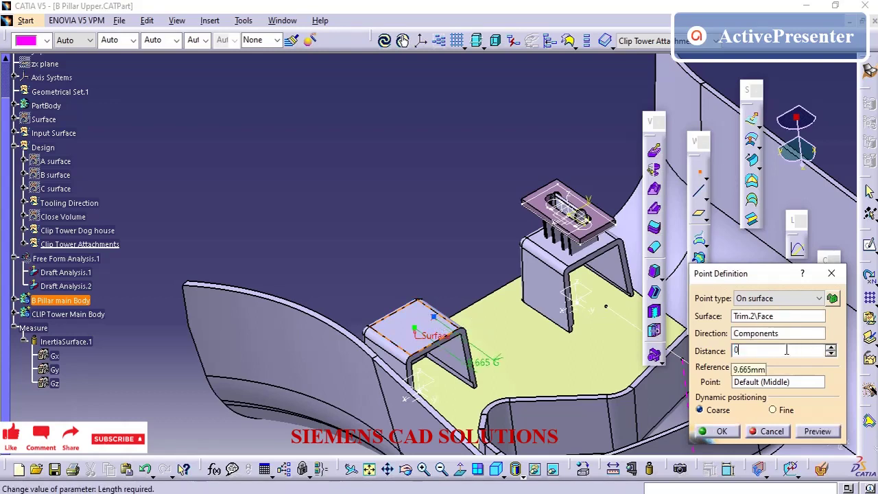
{"action": "key", "text": "Return"}
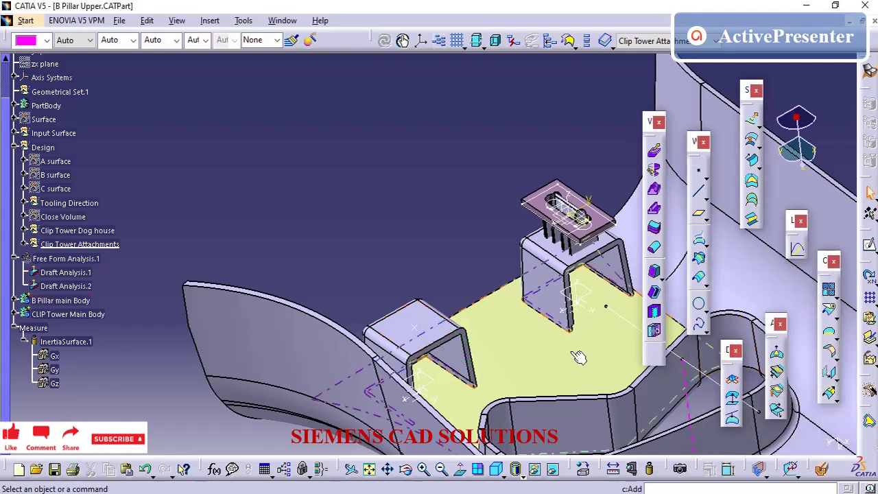
Create a standard axis system with its origin at the new point on the second dog house and its Z axis along Axis System.7's Z axis.
{"action": "left_click", "coordinate": [211, 20]}
{"action": "left_click", "coordinate": [226, 145]}
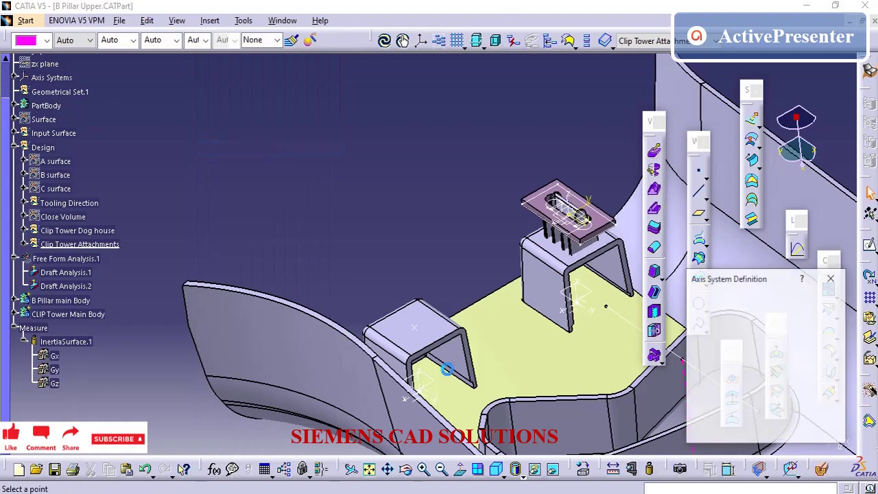
{"action": "left_click", "coordinate": [415, 331]}
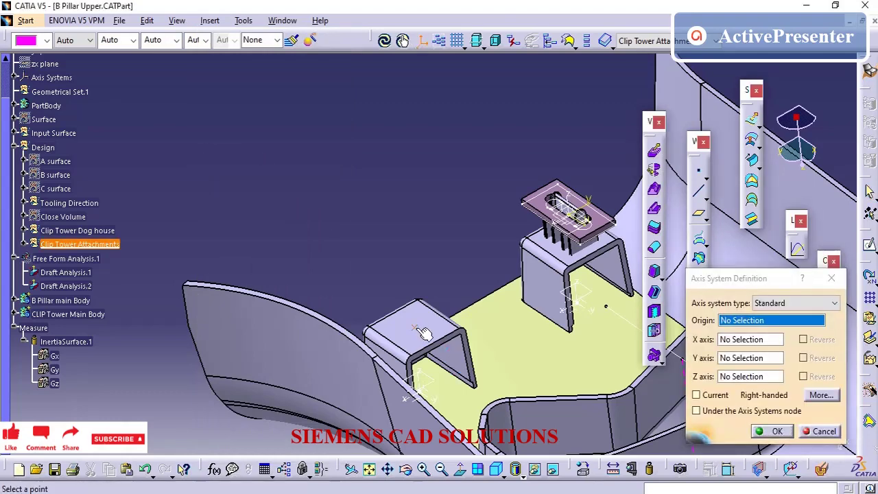
{"action": "left_click", "coordinate": [734, 376]}
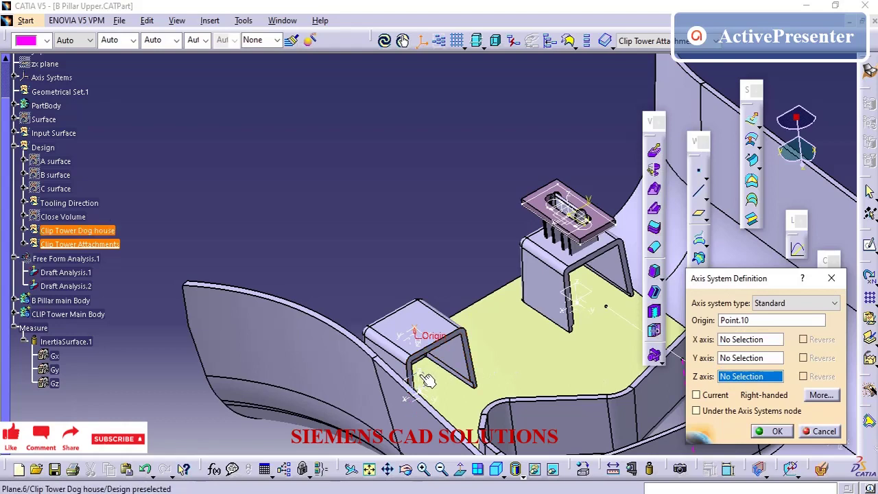
{"action": "left_click", "coordinate": [447, 369]}
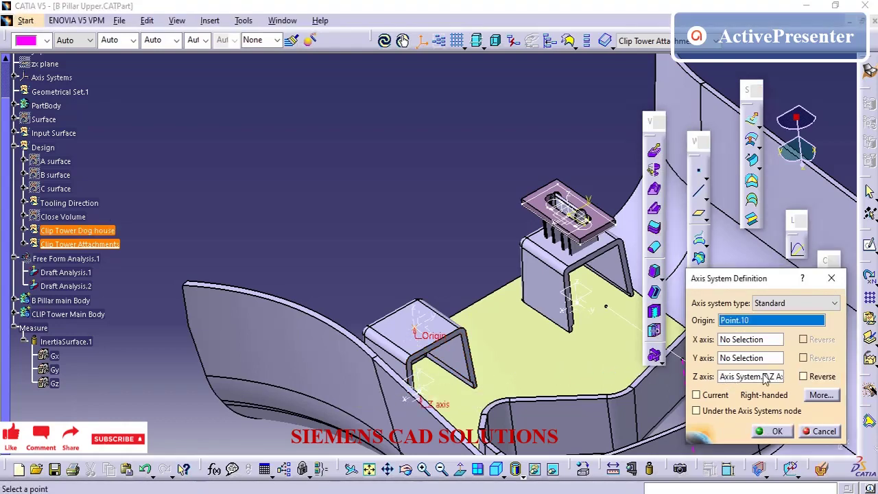
{"action": "left_click", "coordinate": [746, 358]}
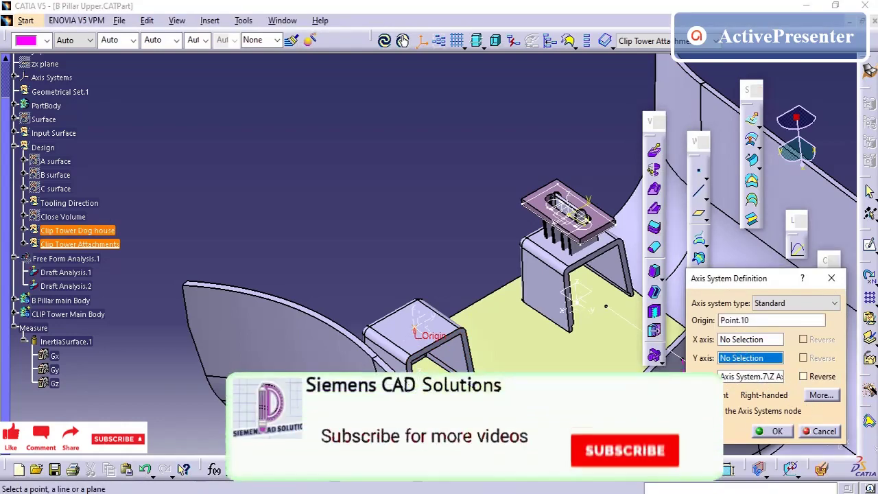
{"action": "left_click", "coordinate": [435, 399]}
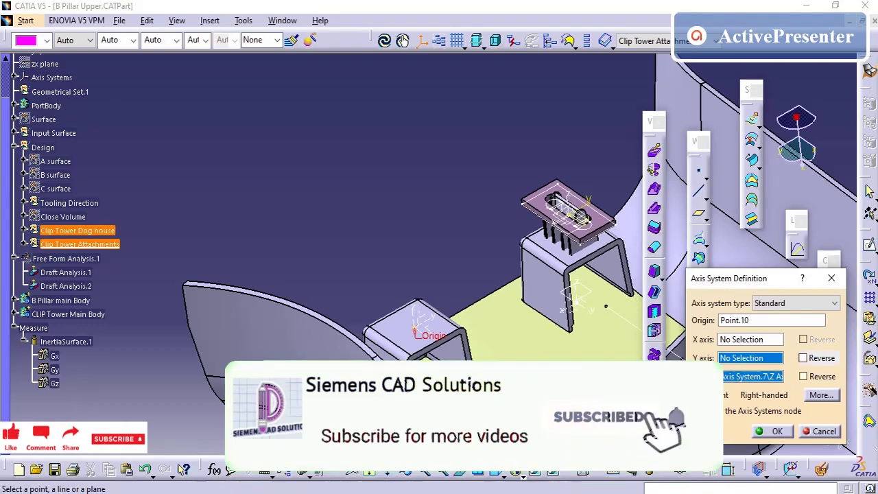
{"action": "left_click", "coordinate": [772, 431]}
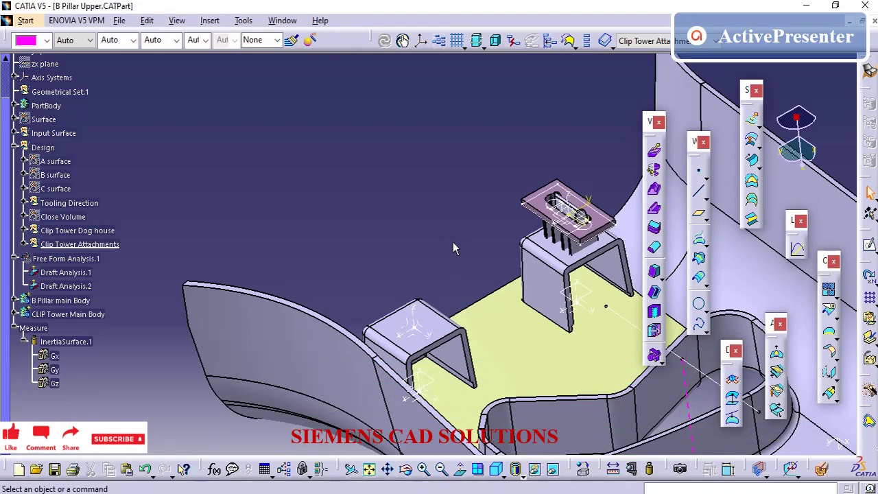
Redefine the second dog house's top-face point as a coordinates point with a Z value of -45 mm.
{"action": "middle_click_drag", "start_coordinate": [443, 171], "coordinate": [405, 180]}
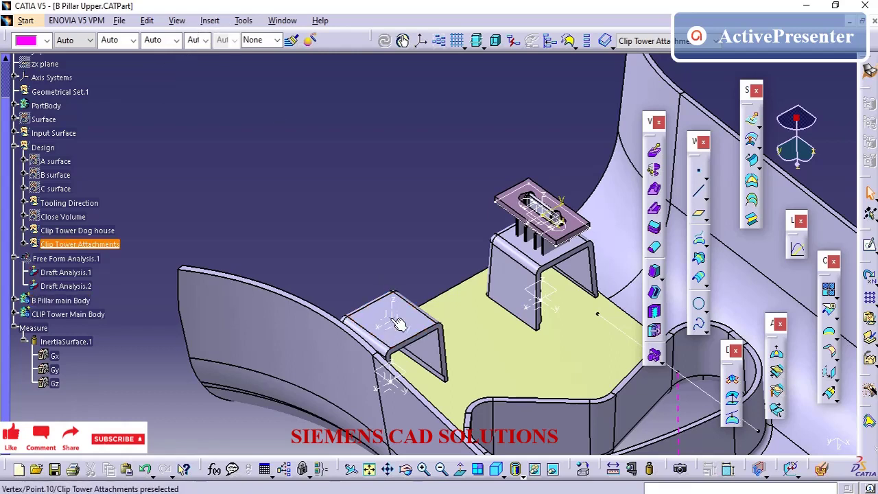
{"action": "left_click", "coordinate": [453, 318]}
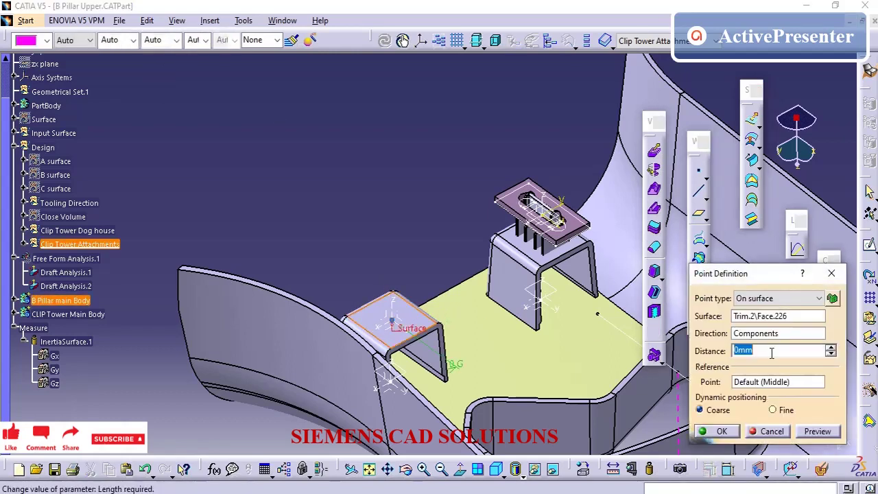
{"action": "left_click", "coordinate": [772, 298]}
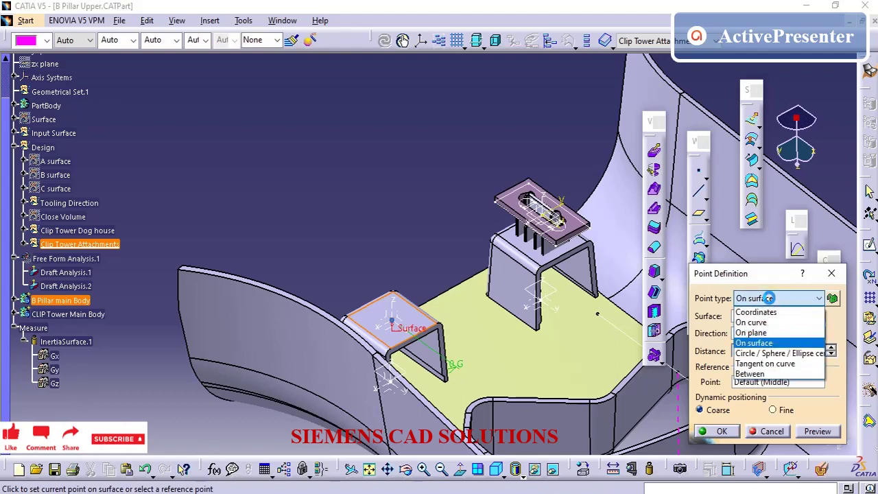
{"action": "left_click", "coordinate": [761, 313]}
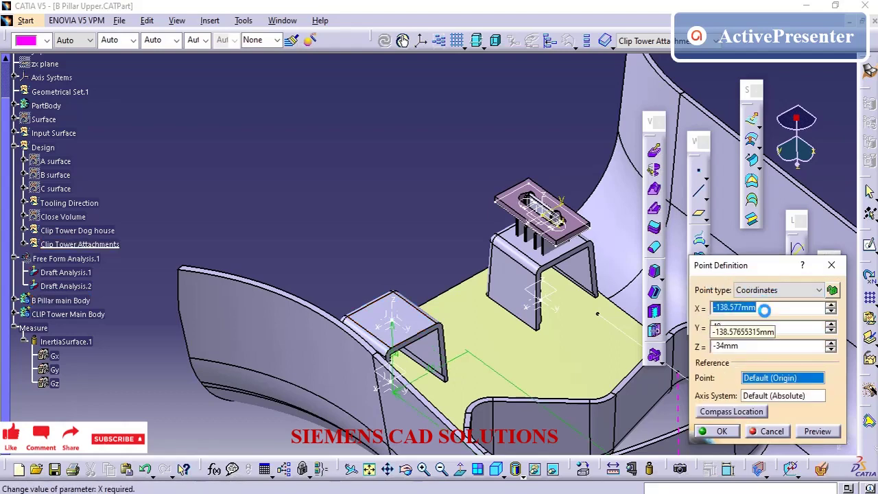
{"action": "left_click", "coordinate": [750, 346]}
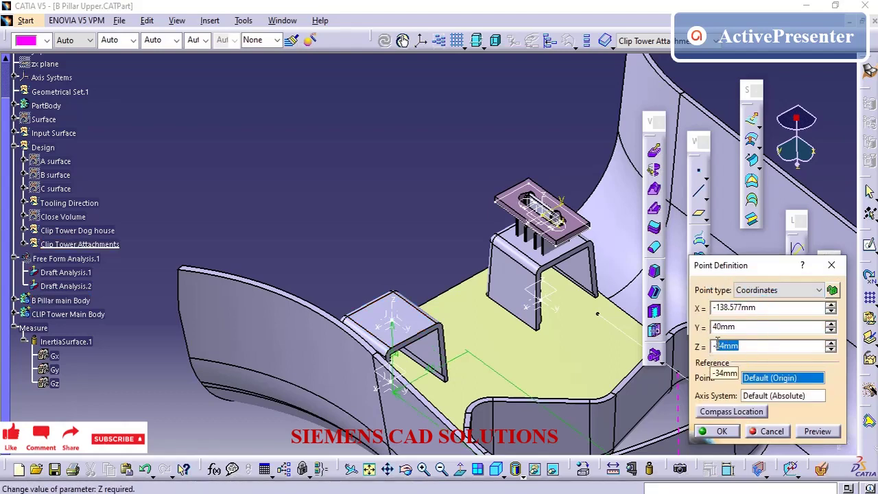
{"action": "type", "text": "45"}
{"action": "key", "text": "Return"}
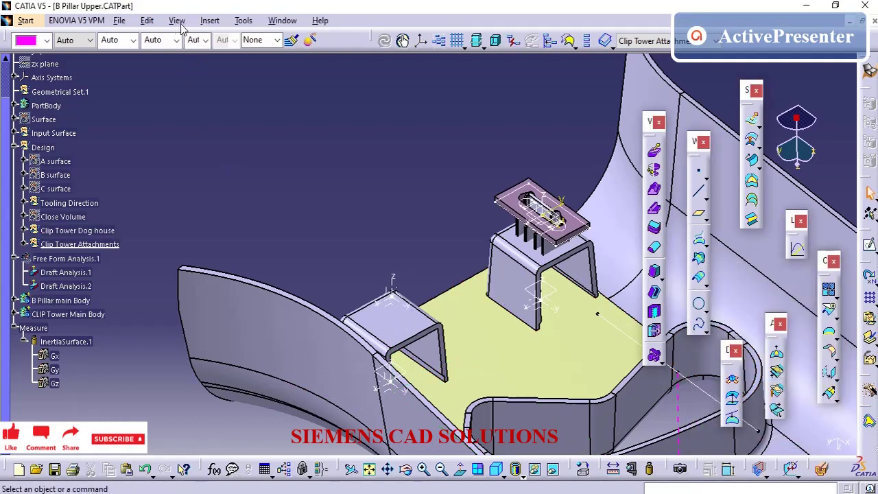
Start instantiating PowerCopy.1 from Clip Tower power copy.CATPart into the B Pillar Upper part.
{"action": "left_click", "coordinate": [209, 21]}
{"action": "left_click", "coordinate": [264, 398]}
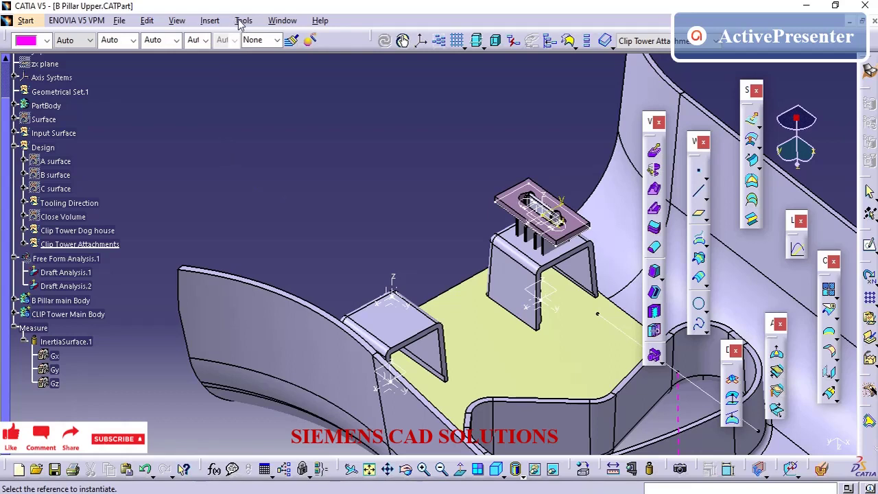
{"action": "left_click", "coordinate": [282, 21]}
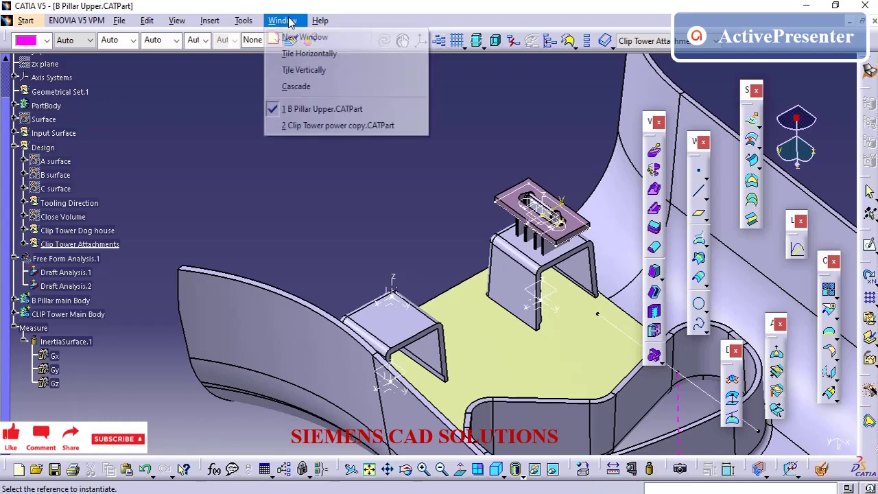
{"action": "left_click", "coordinate": [290, 124]}
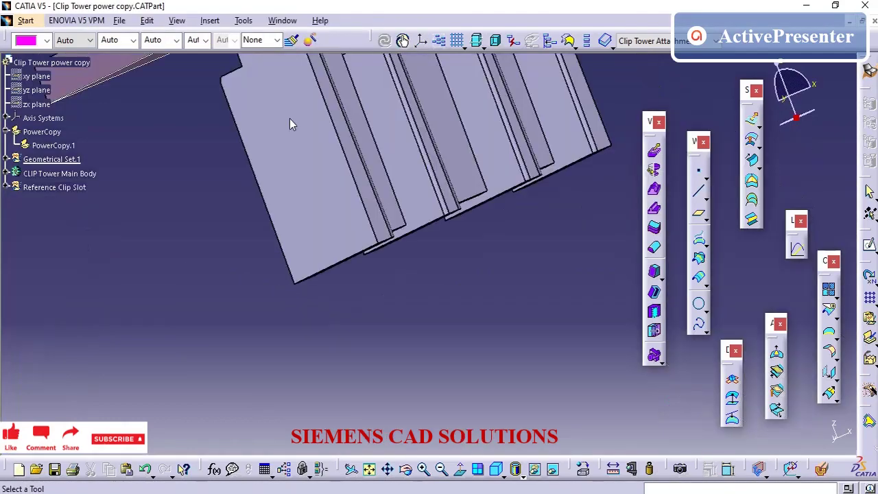
{"action": "left_click", "coordinate": [61, 146]}
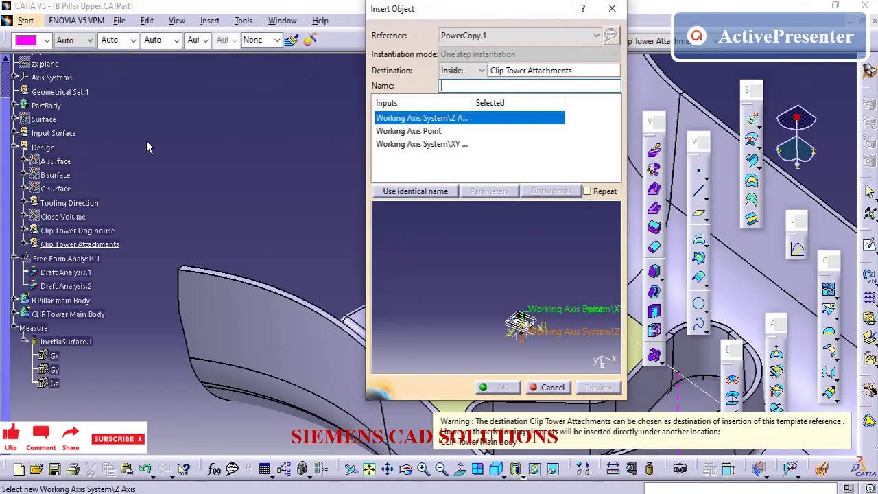
Map the power copy inputs to the second dog house axis system's Z axis, Point.10 and XY plane, and insert the clip tower.
{"action": "left_click_drag", "start_coordinate": [465, 15], "coordinate": [673, 31]}
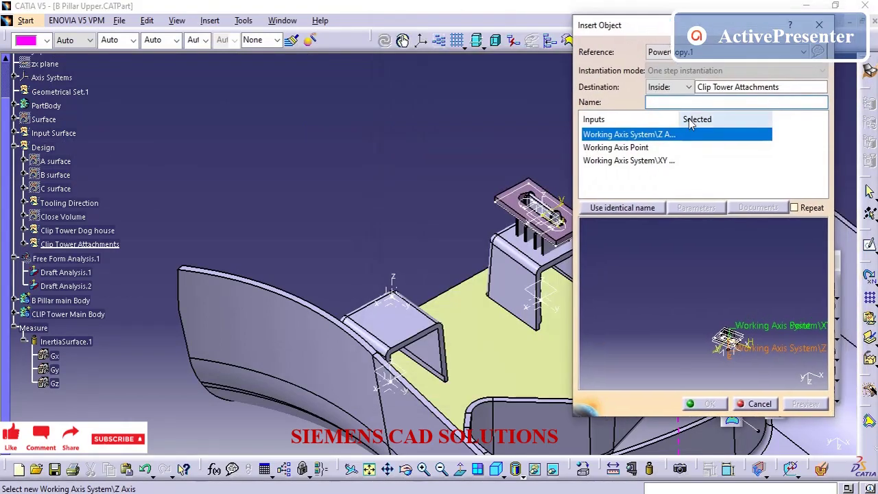
{"action": "left_click", "coordinate": [391, 281]}
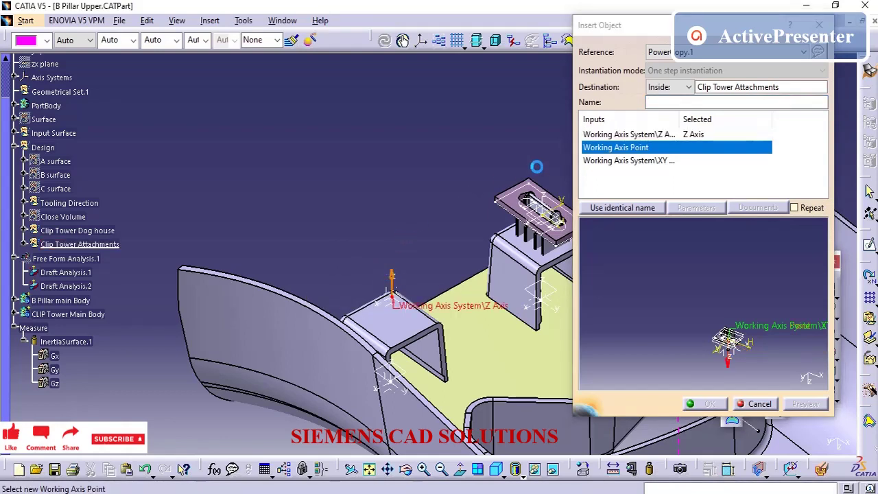
{"action": "left_click", "coordinate": [391, 297]}
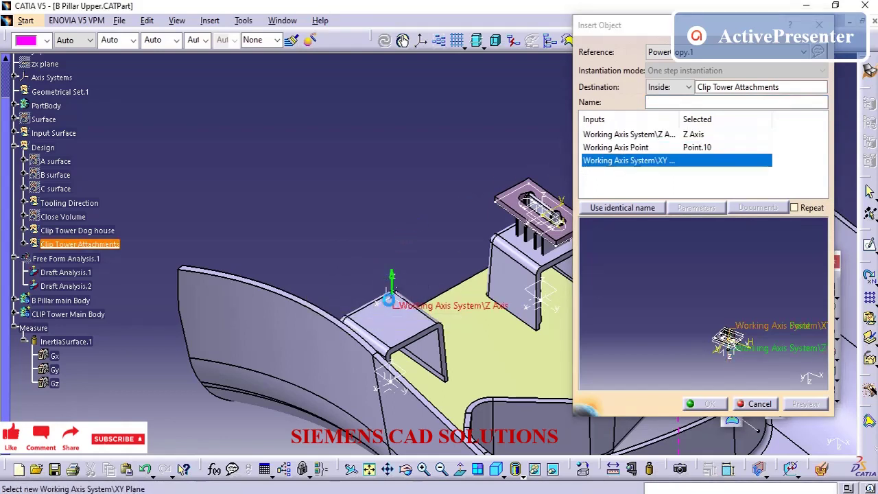
{"action": "left_click", "coordinate": [392, 306]}
{"action": "left_click", "coordinate": [699, 407]}
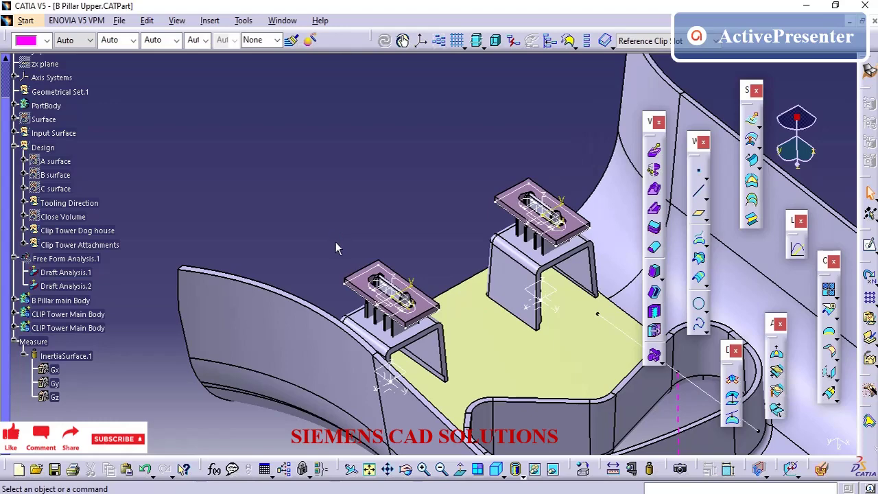
{"action": "middle_click_drag", "start_coordinate": [327, 219], "coordinate": [315, 355]}
{"action": "middle_click_drag", "start_coordinate": [433, 217], "coordinate": [492, 317]}
{"action": "middle_click_drag", "start_coordinate": [412, 316], "coordinate": [404, 247]}
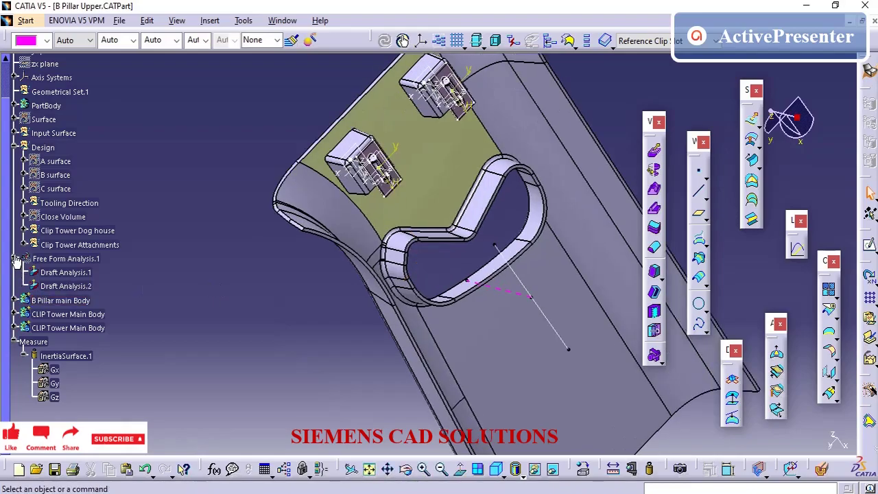